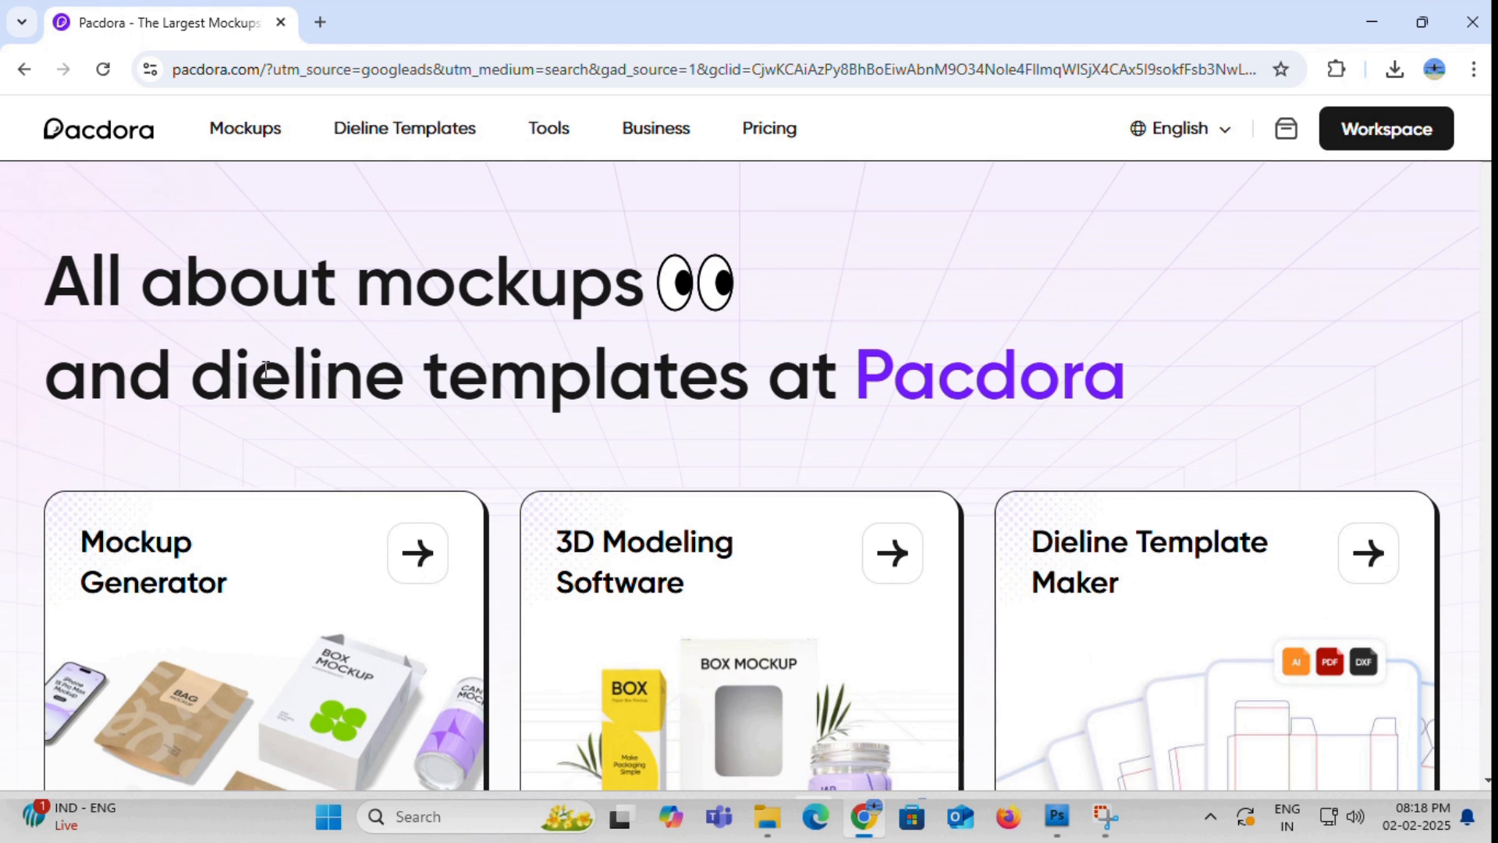
- Look through the mockup categories on the Pacdora home page
scroll(266, 378, "down", 2)
scroll(264, 377, "down", 10)
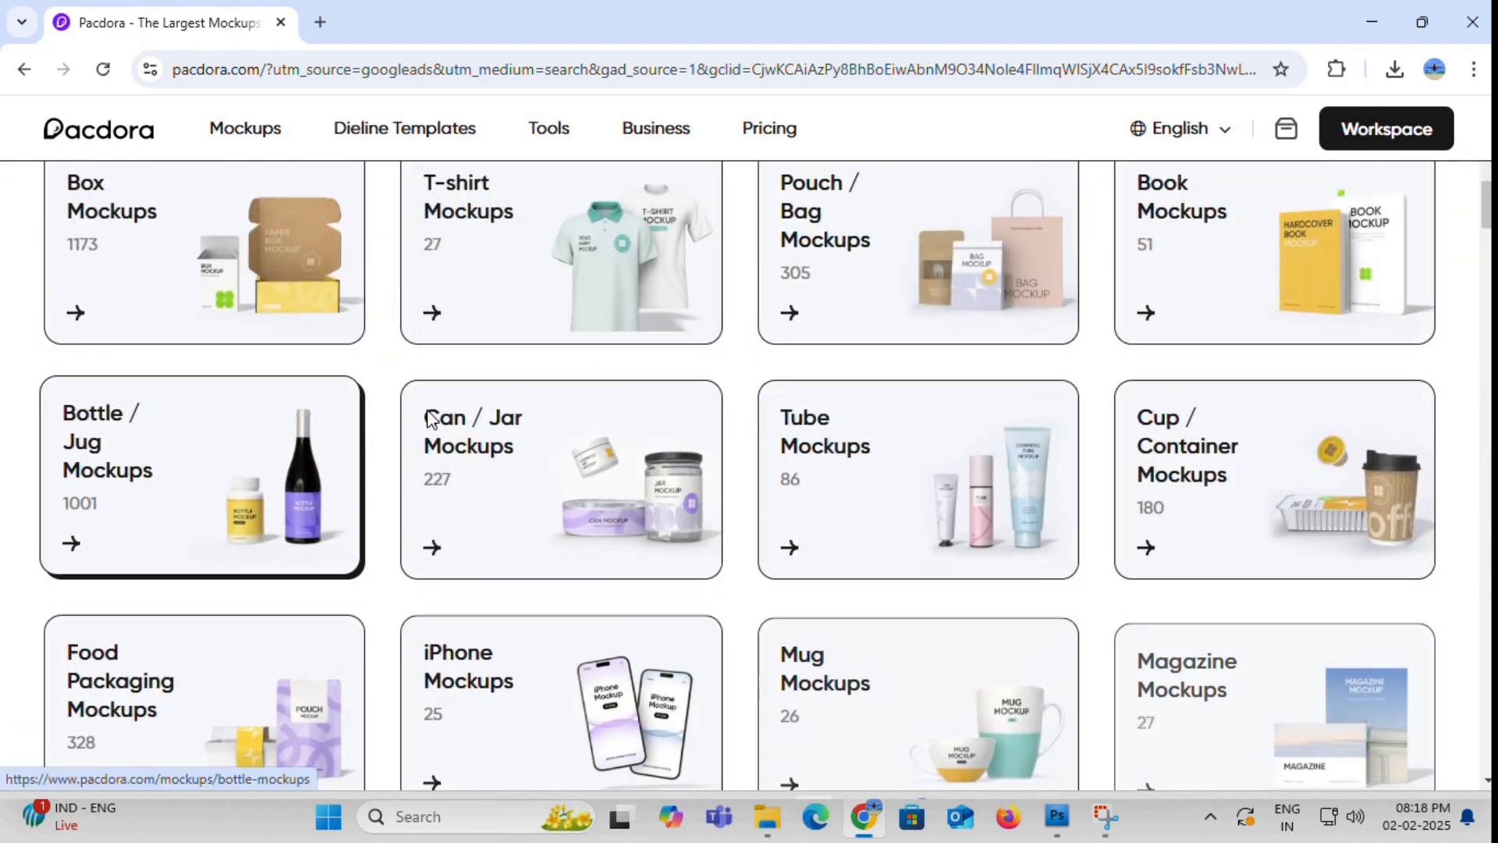
scroll(1183, 367, "down", 1)
scroll(742, 508, "down", 10)
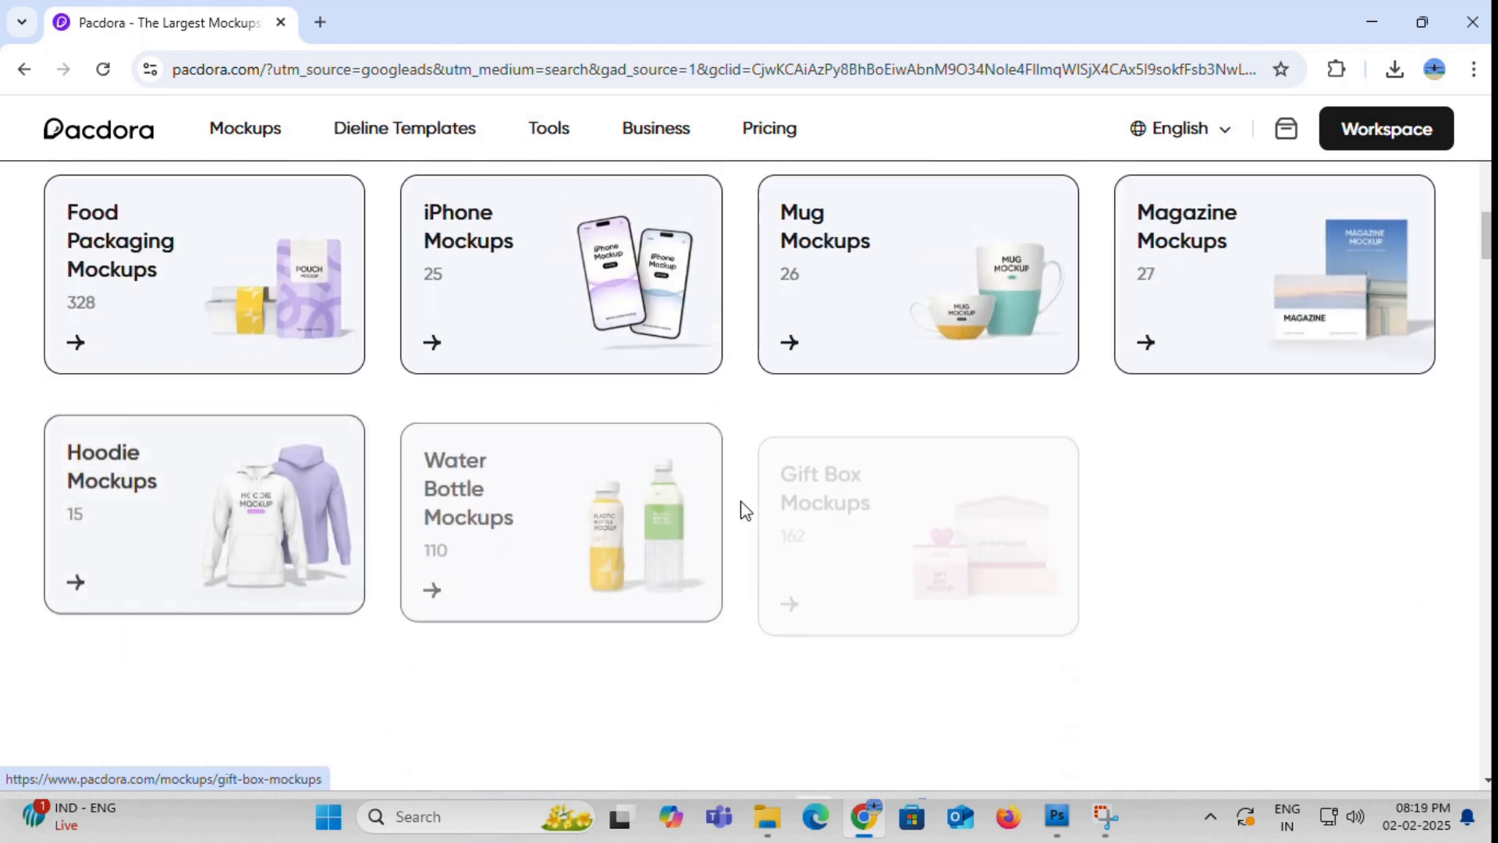
scroll(505, 548, "up", 8)
scroll(506, 549, "up", 10)
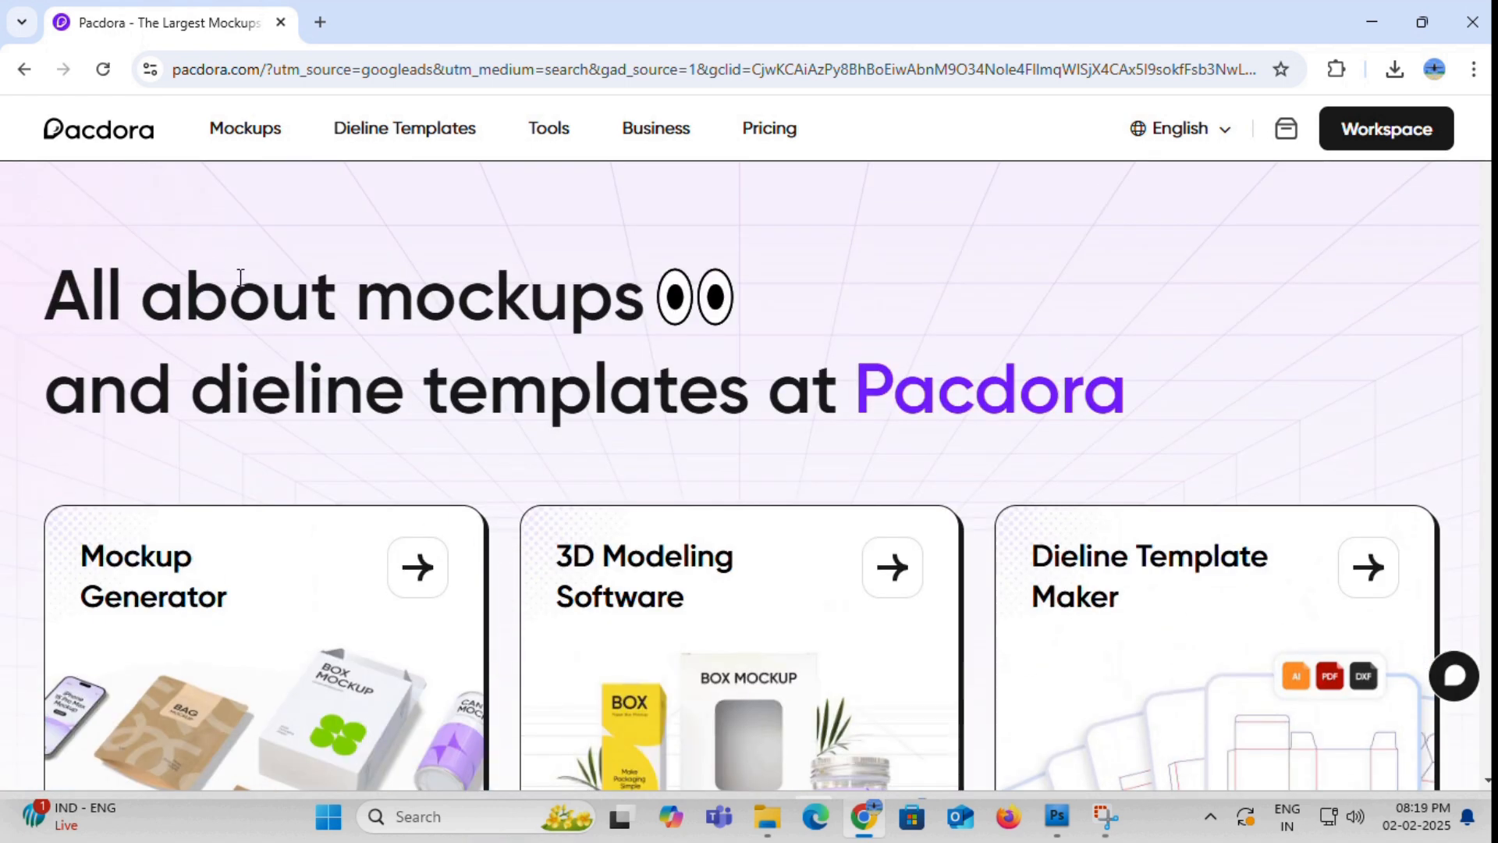
- Open the full mockups catalogue and filter it to the Can type within Cans & Jars
scroll(261, 408, "down", 1)
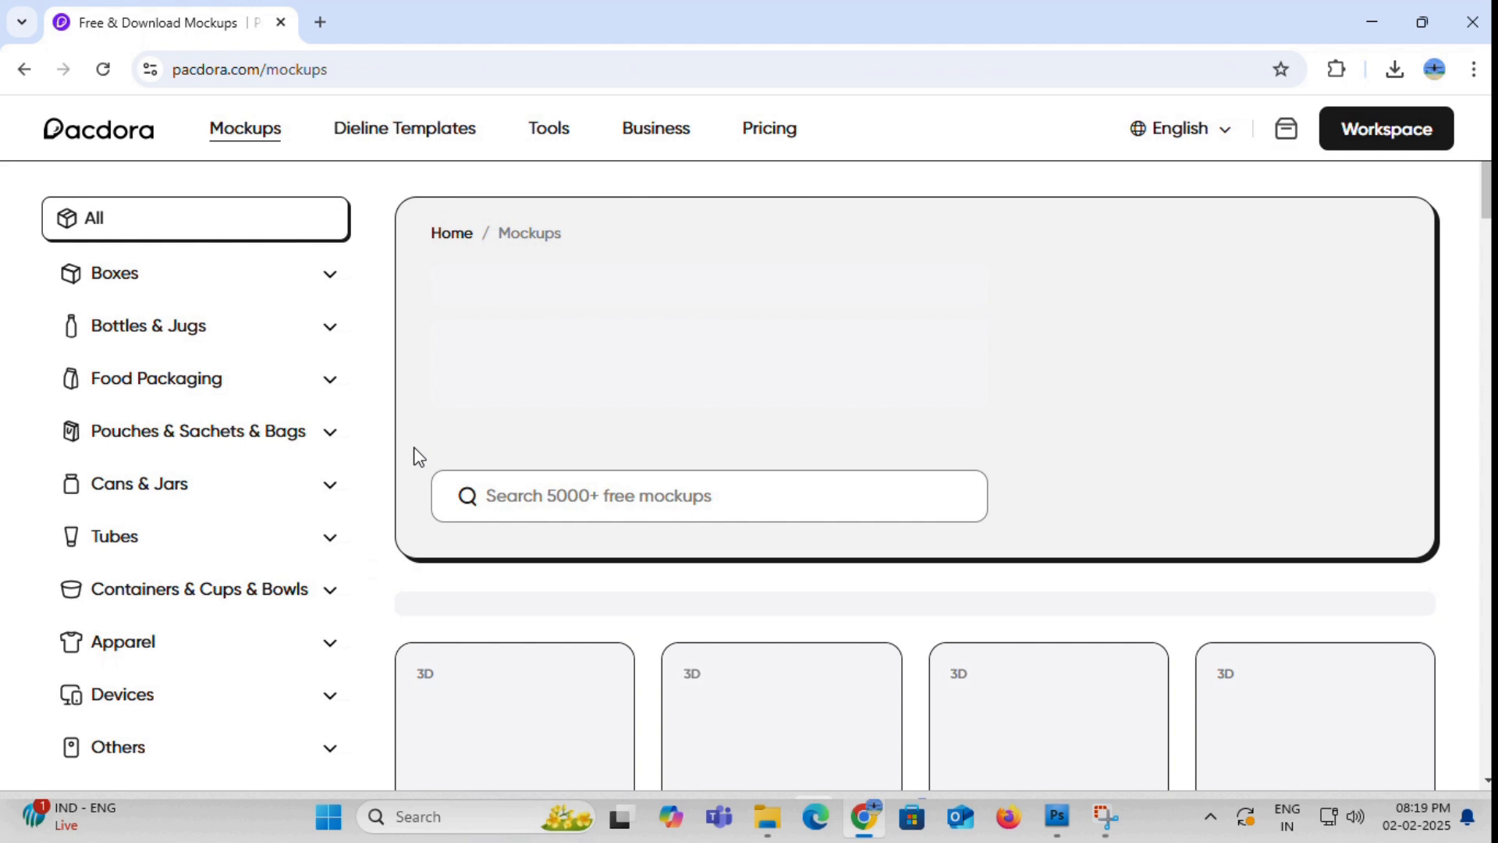
scroll(415, 455, "down", 3)
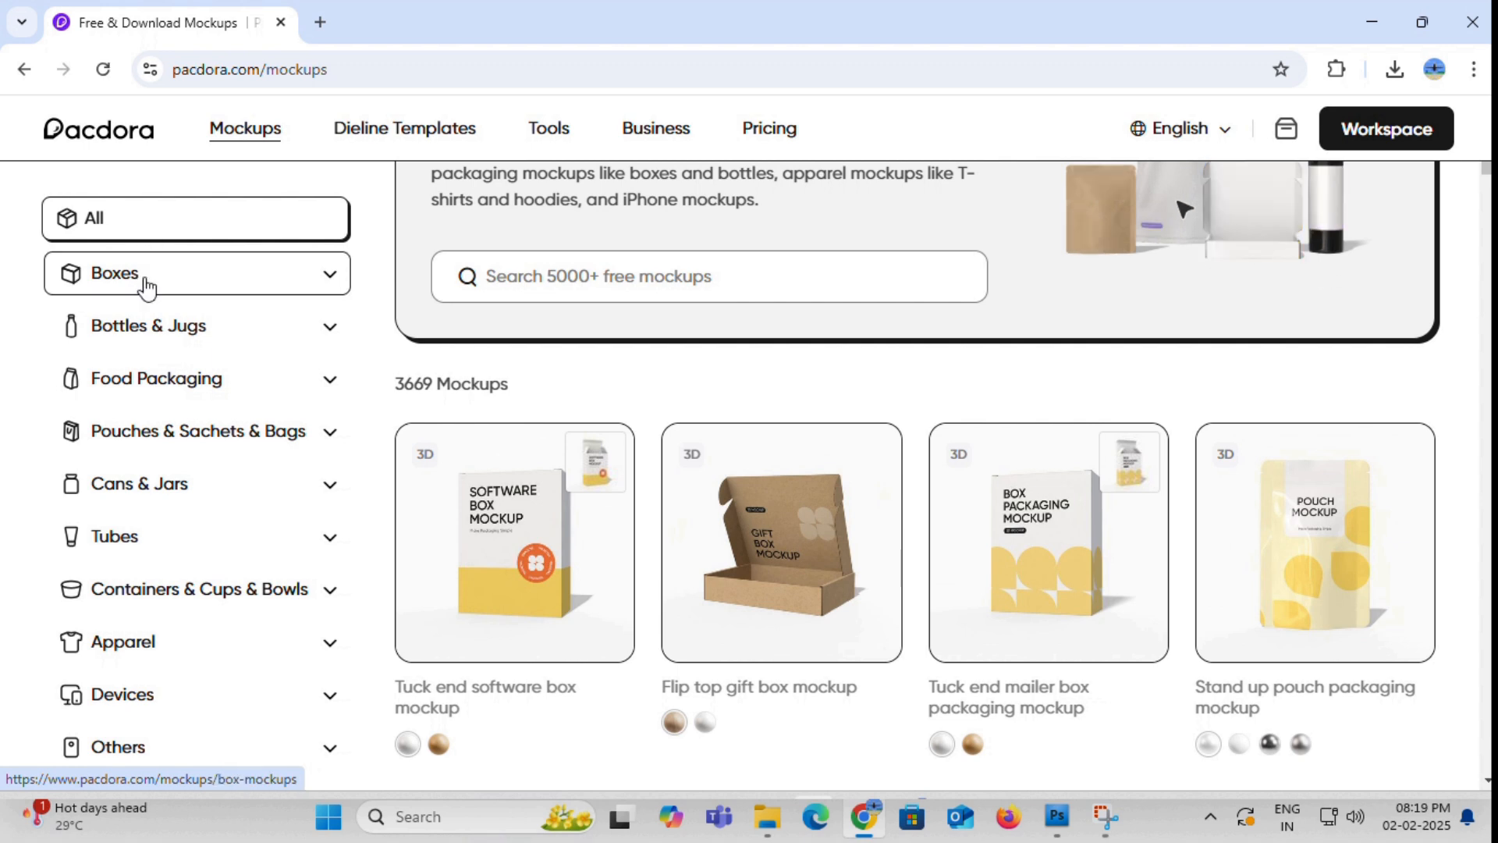
scroll(148, 289, "down", 1)
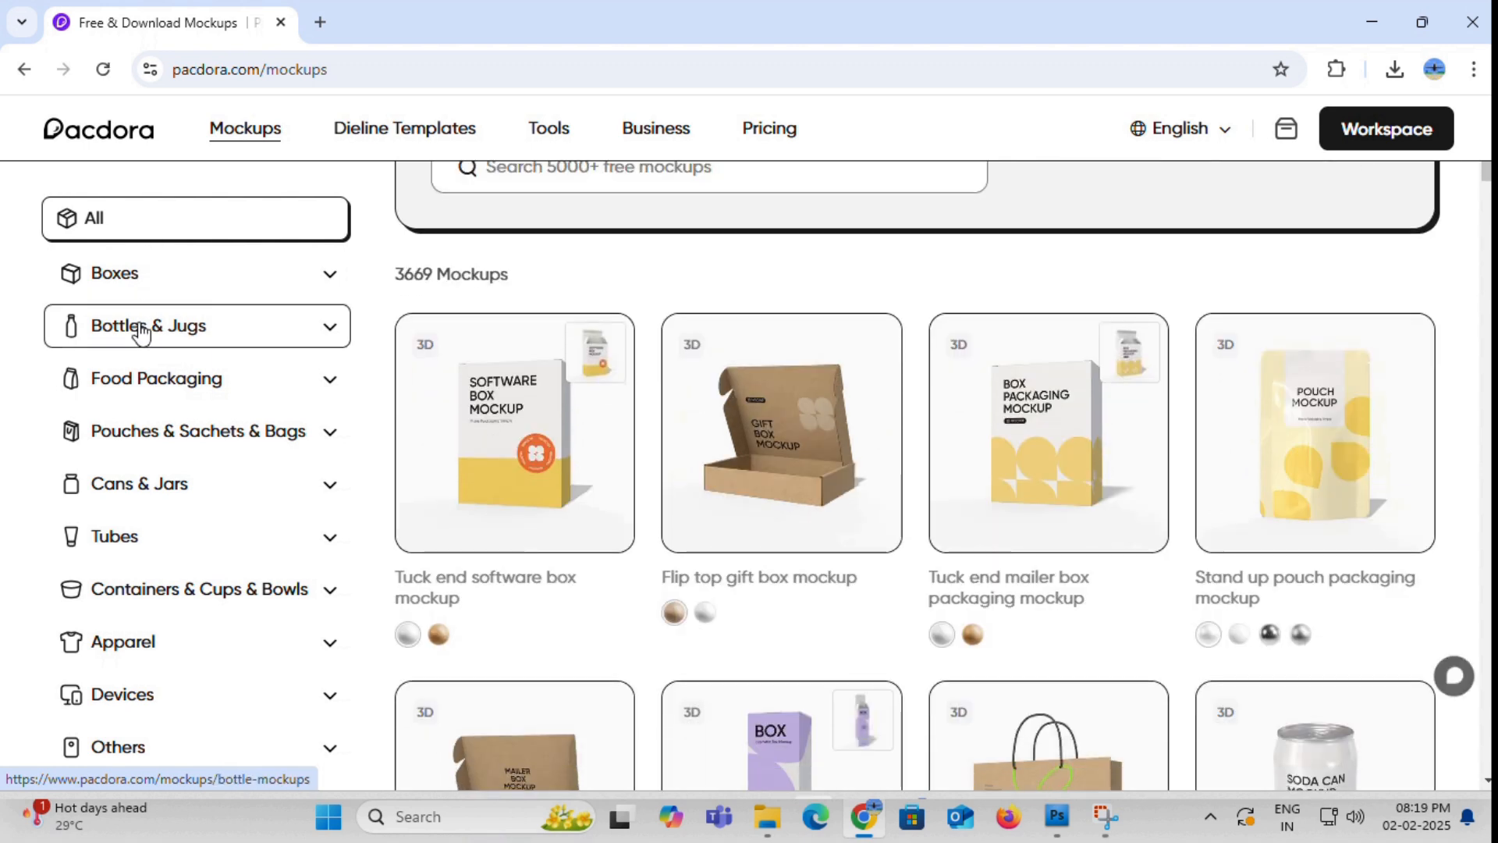
scroll(141, 382, "down", 1)
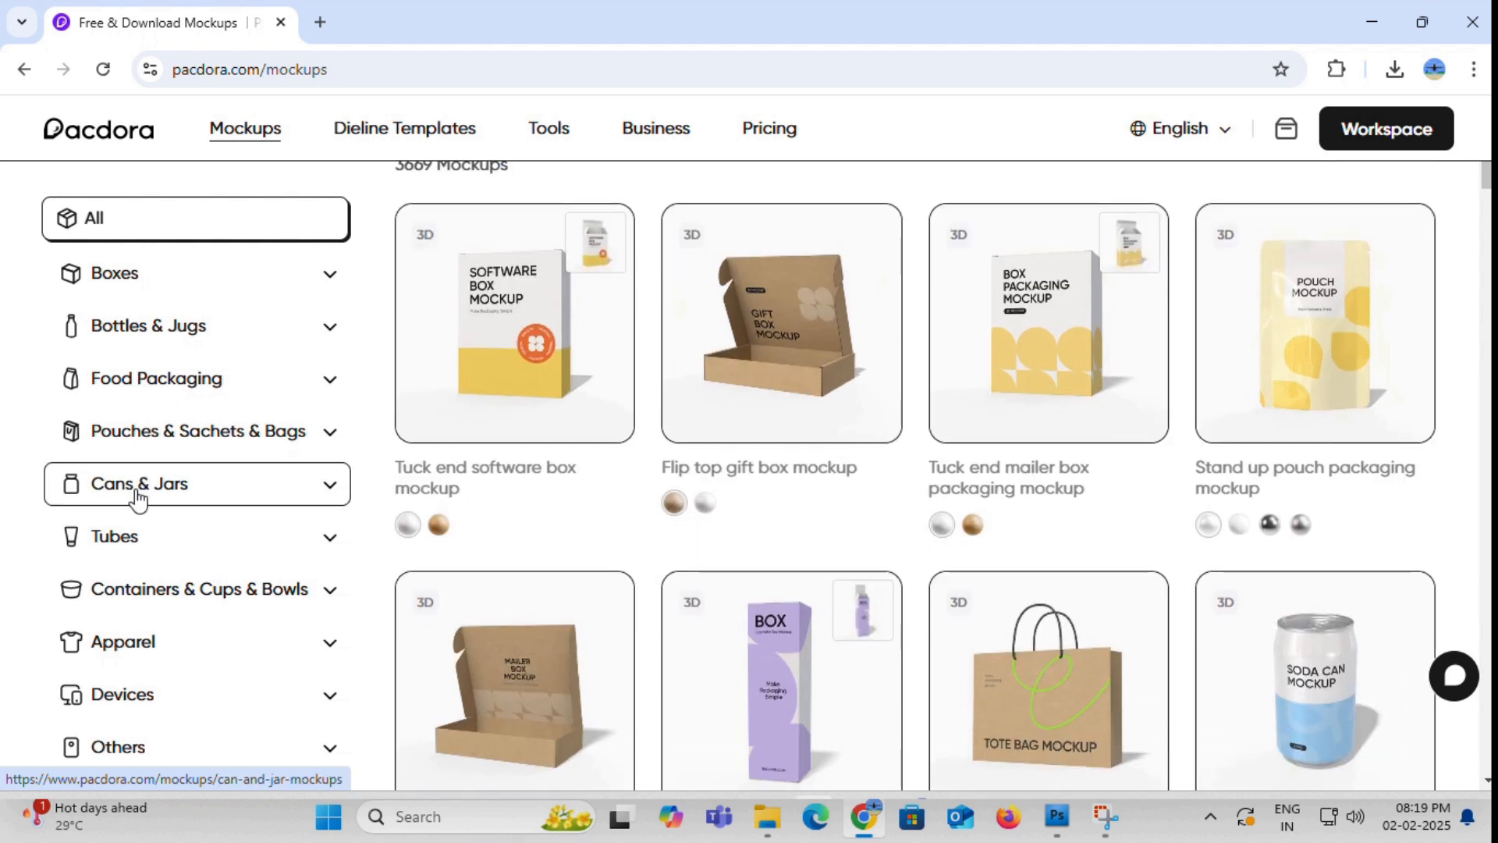
scroll(139, 504, "down", 2)
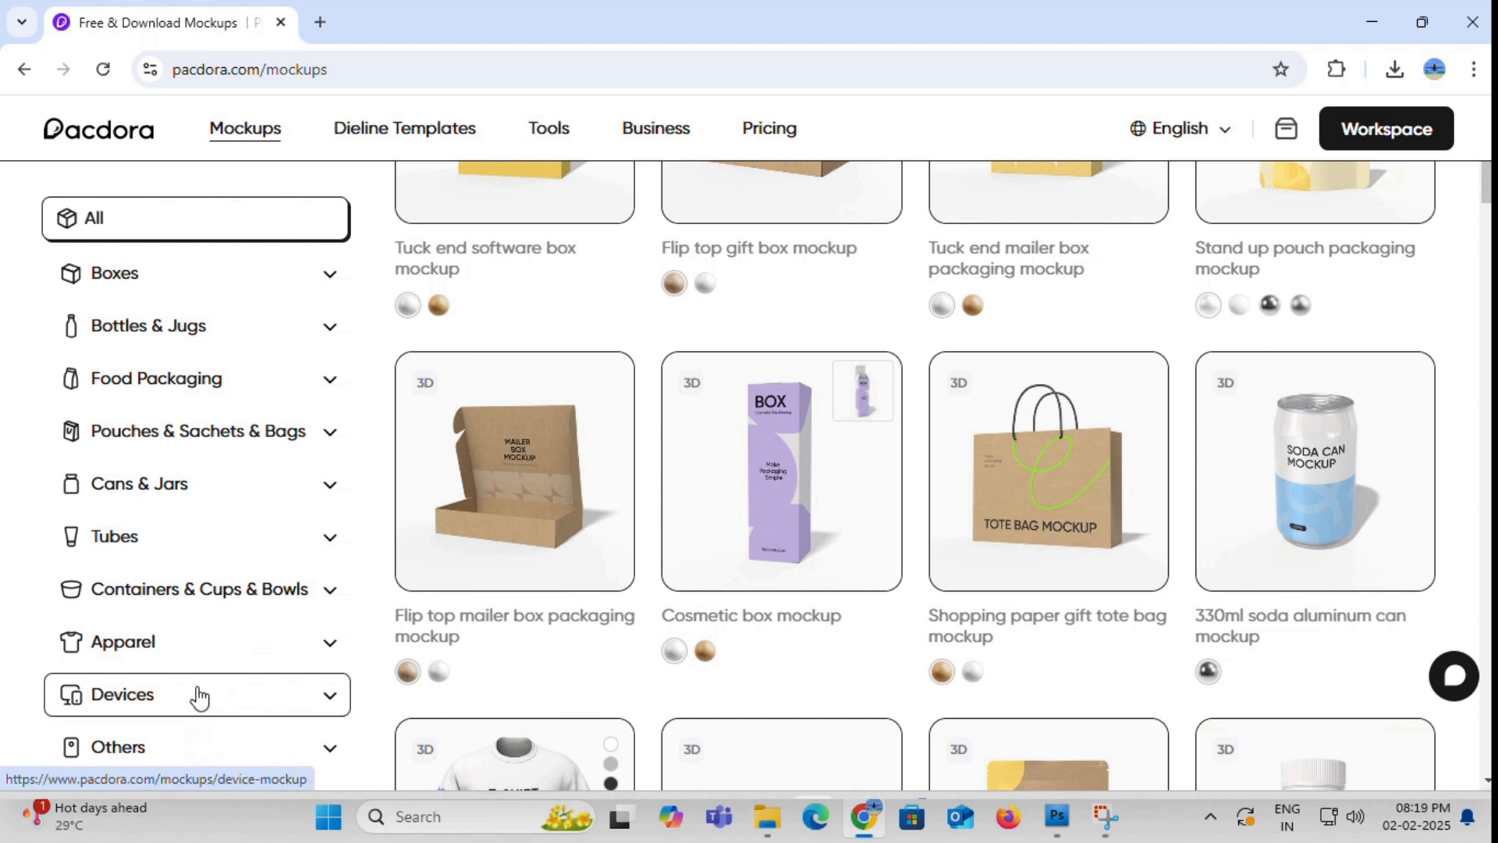
left_click(330, 488)
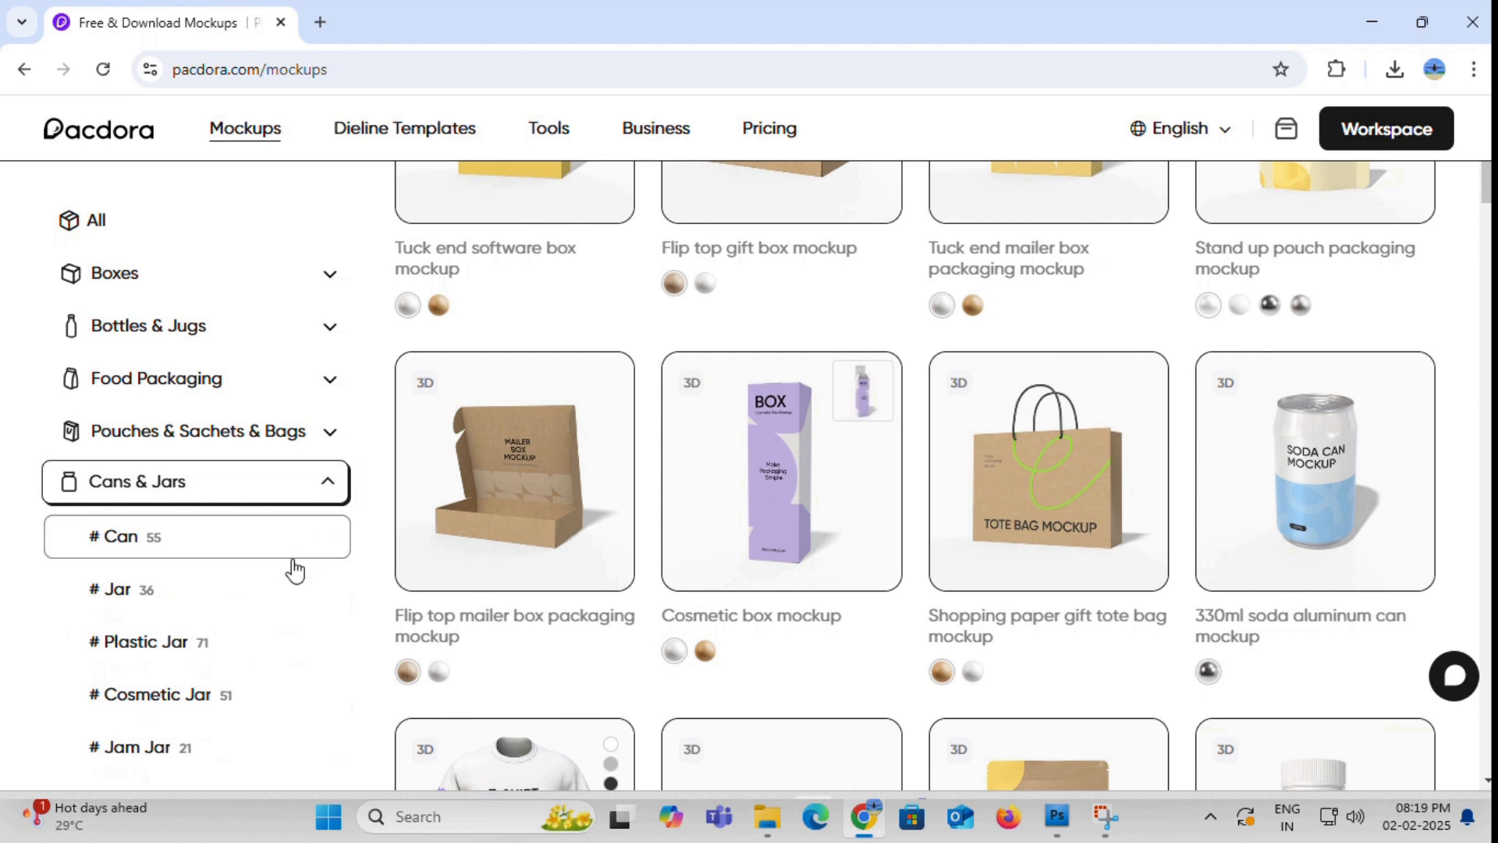
left_click(131, 548)
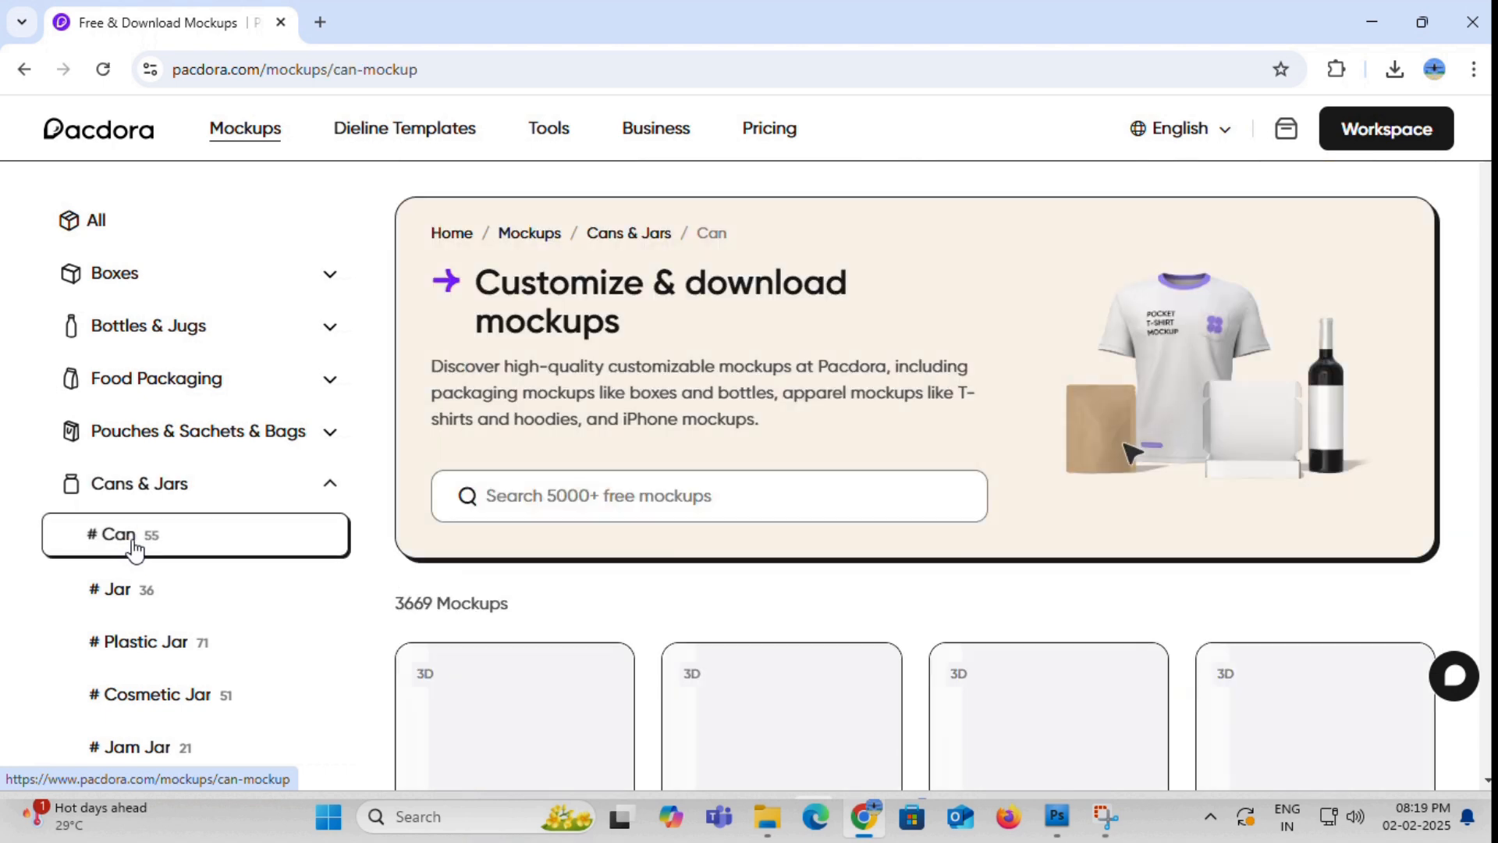
- Look through the can mockups and open the 330ml soda aluminum can mockup
scroll(489, 552, "down", 4)
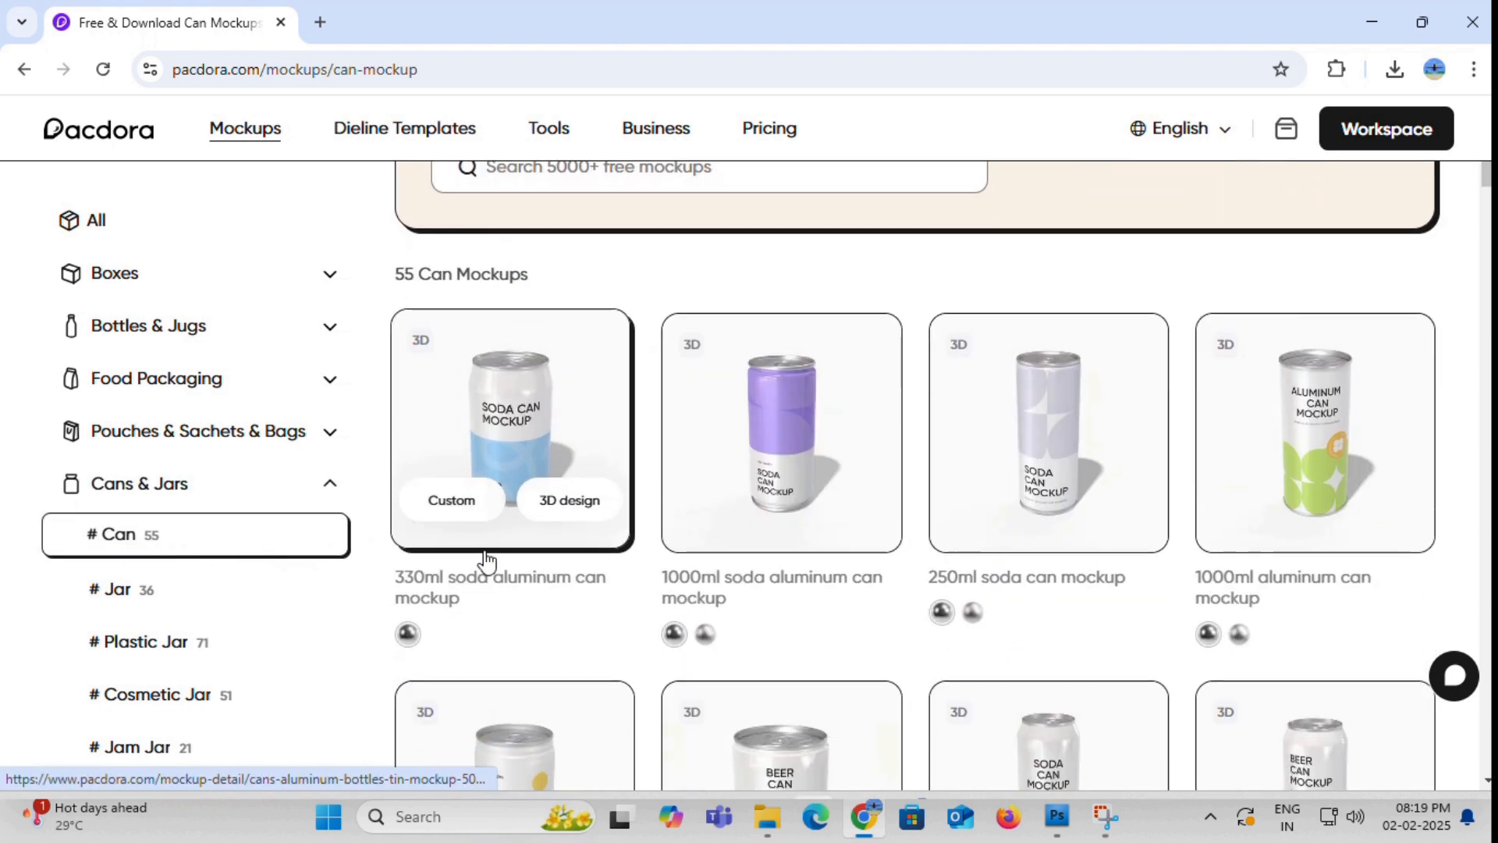
scroll(719, 528, "down", 5)
scroll(712, 544, "down", 16)
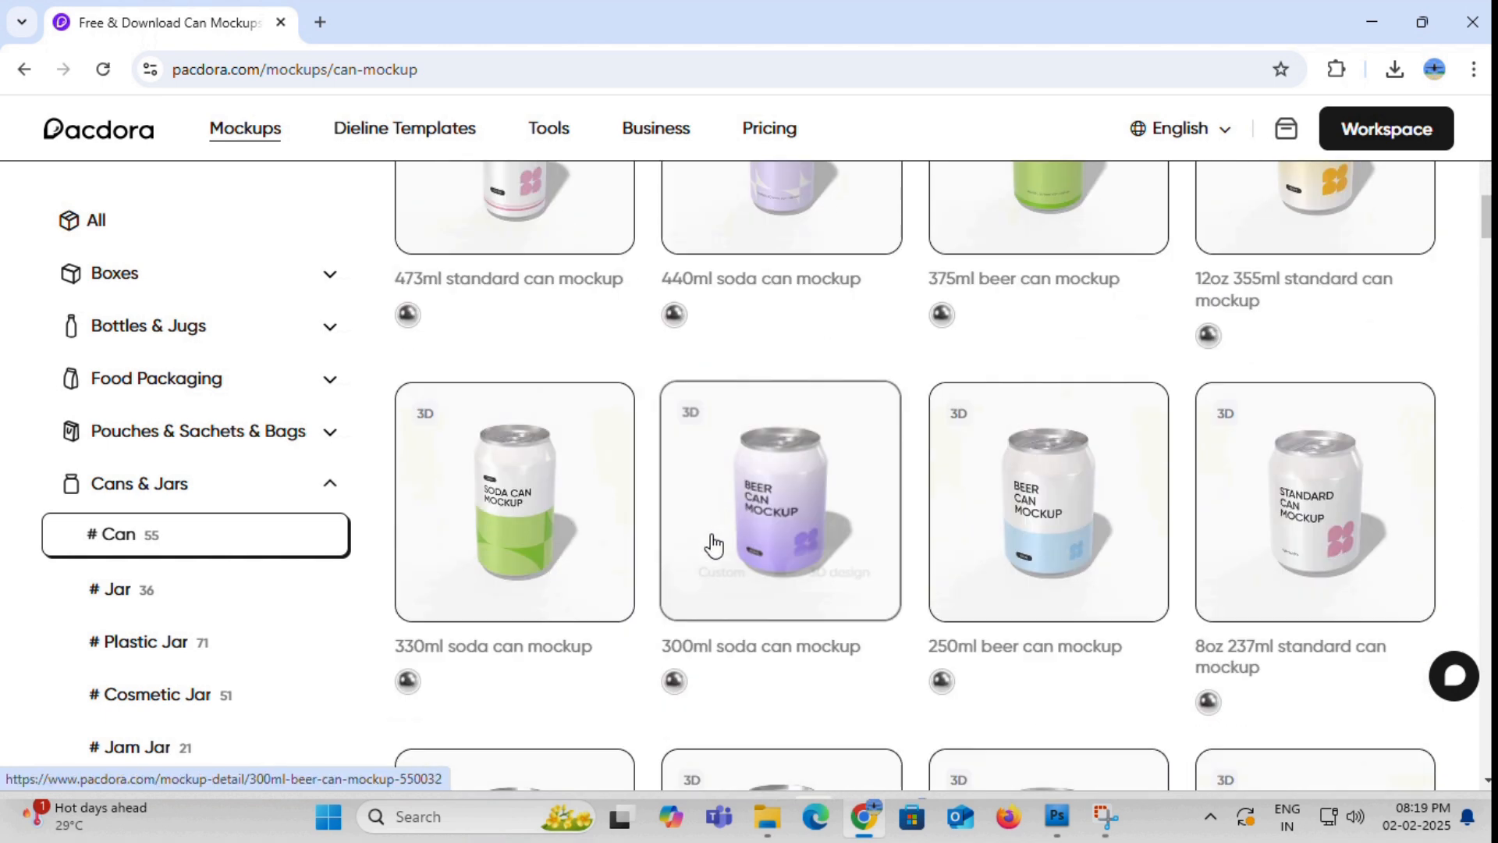
scroll(709, 548, "down", 10)
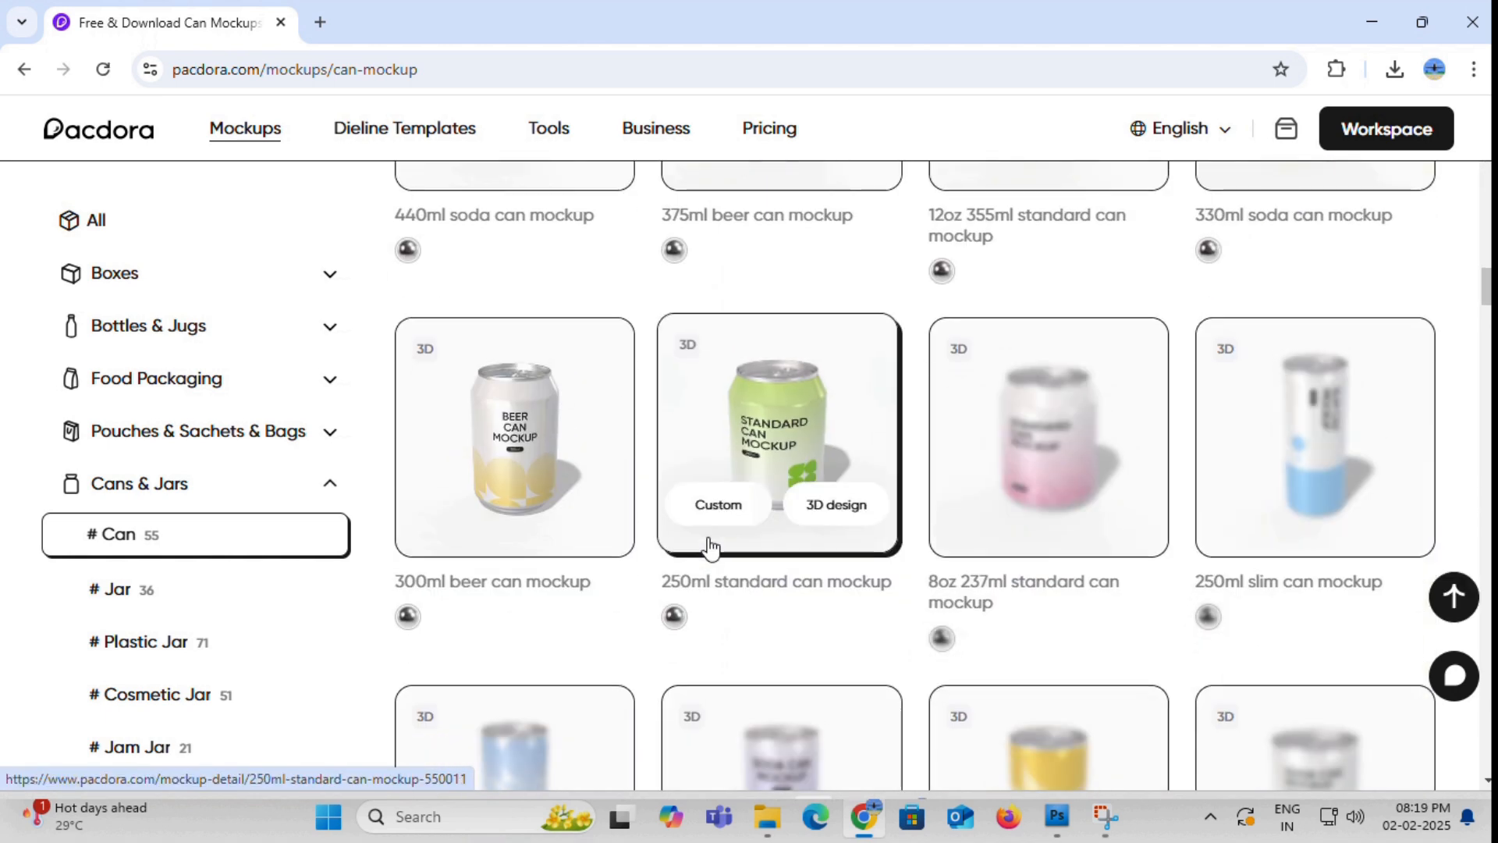
scroll(709, 549, "up", 20)
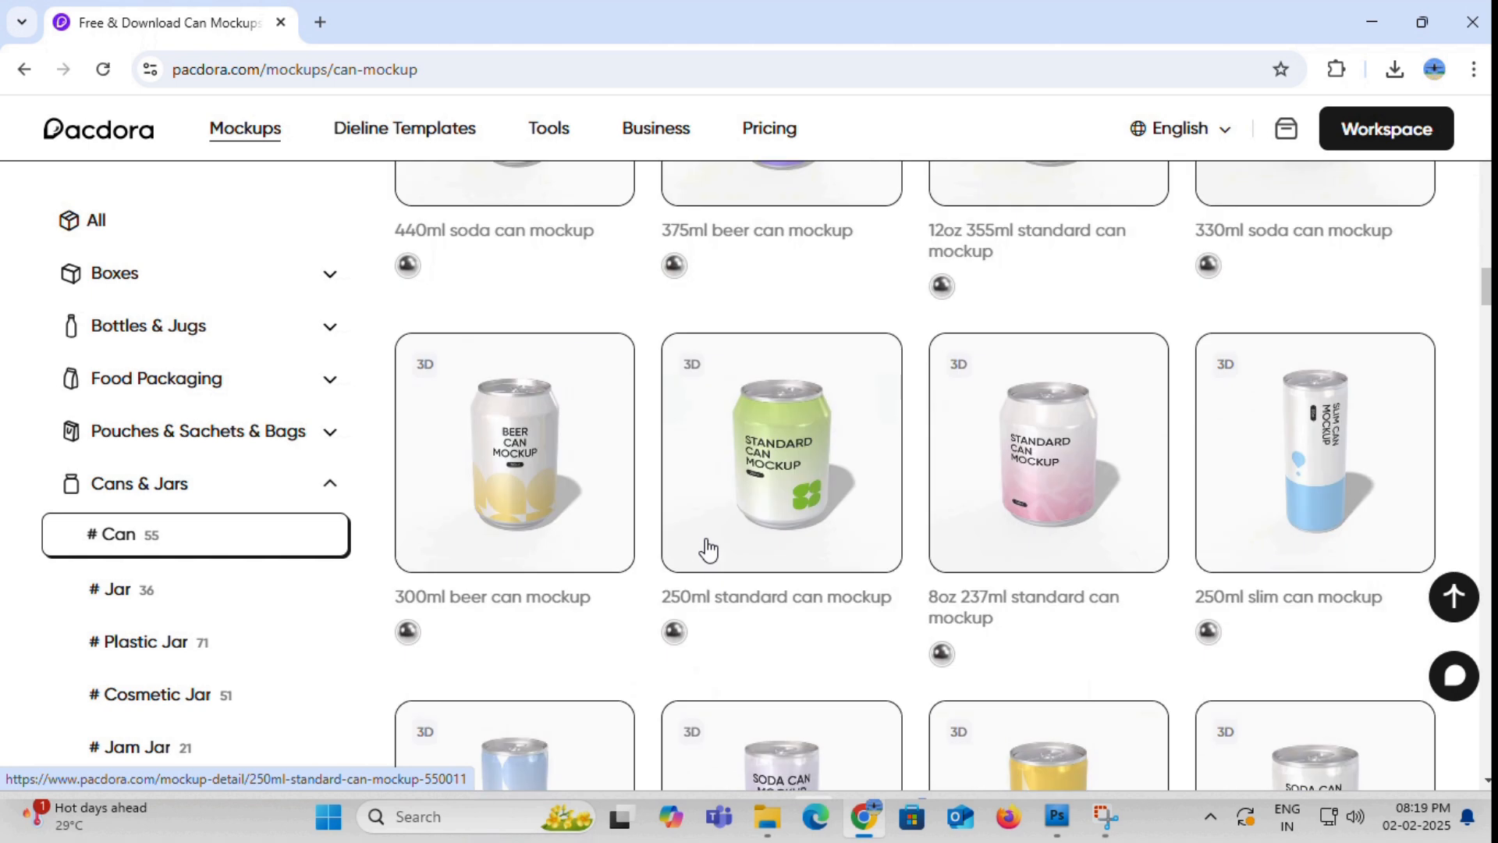
scroll(706, 548, "up", 15)
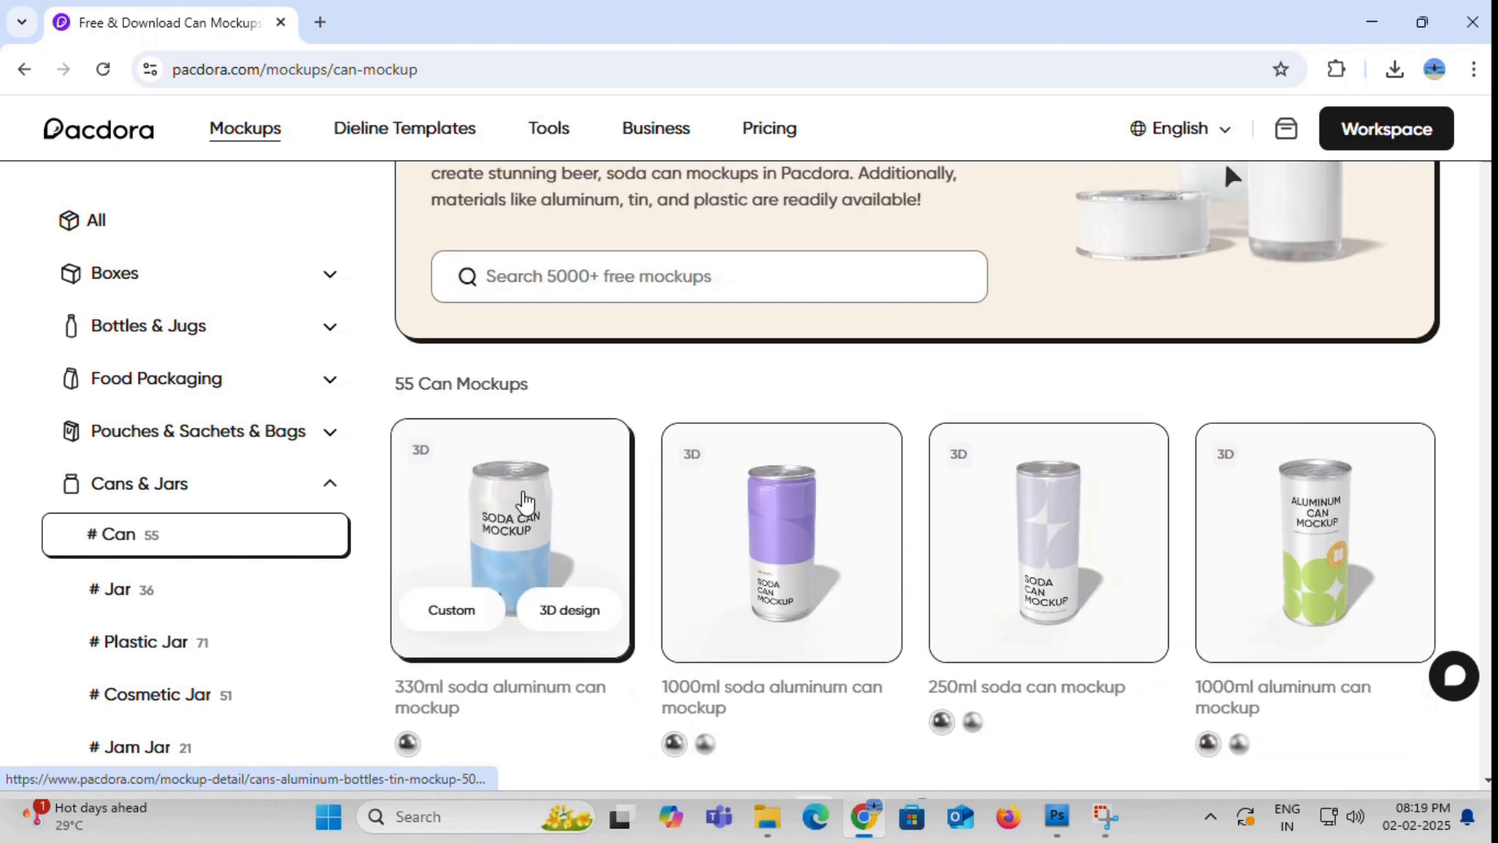
left_click(524, 502)
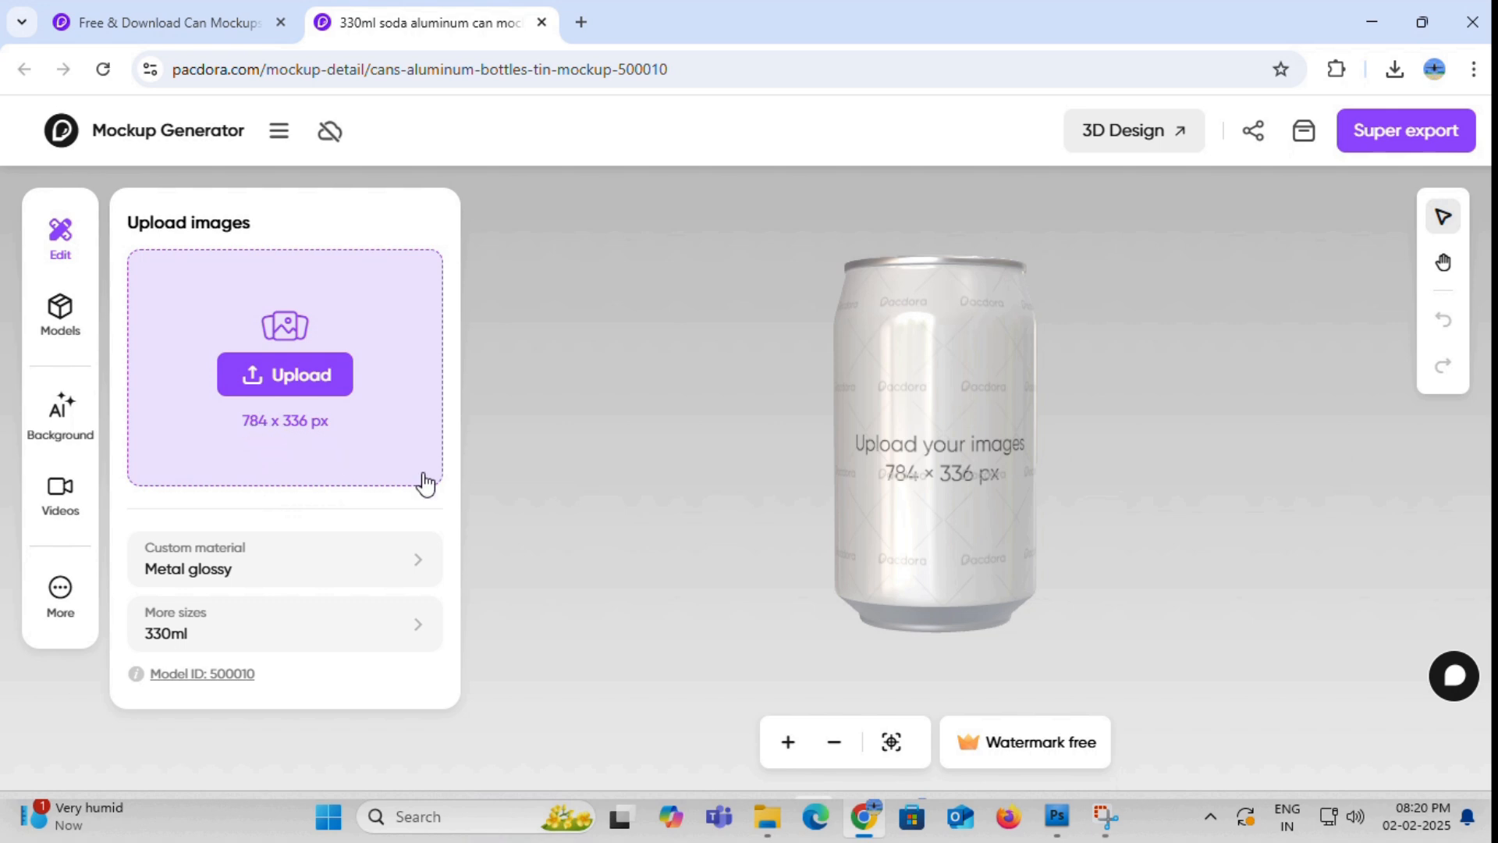
- Switch to Photoshop, check the Lime Splash label's image size without changing it, and return to the can mockup in Chrome
left_click(1058, 833)
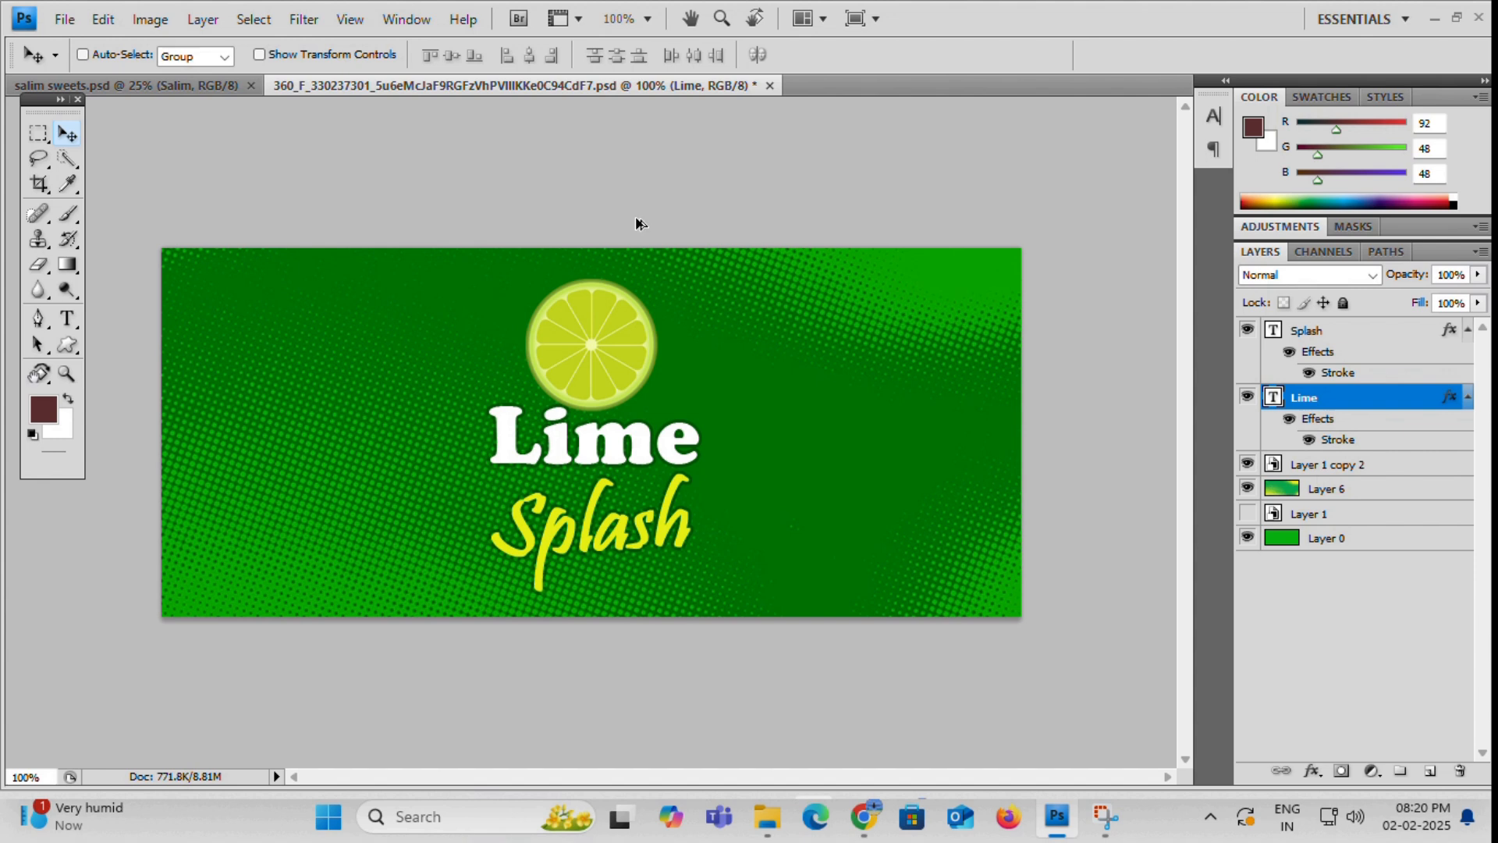
key("ctrl+alt+i")
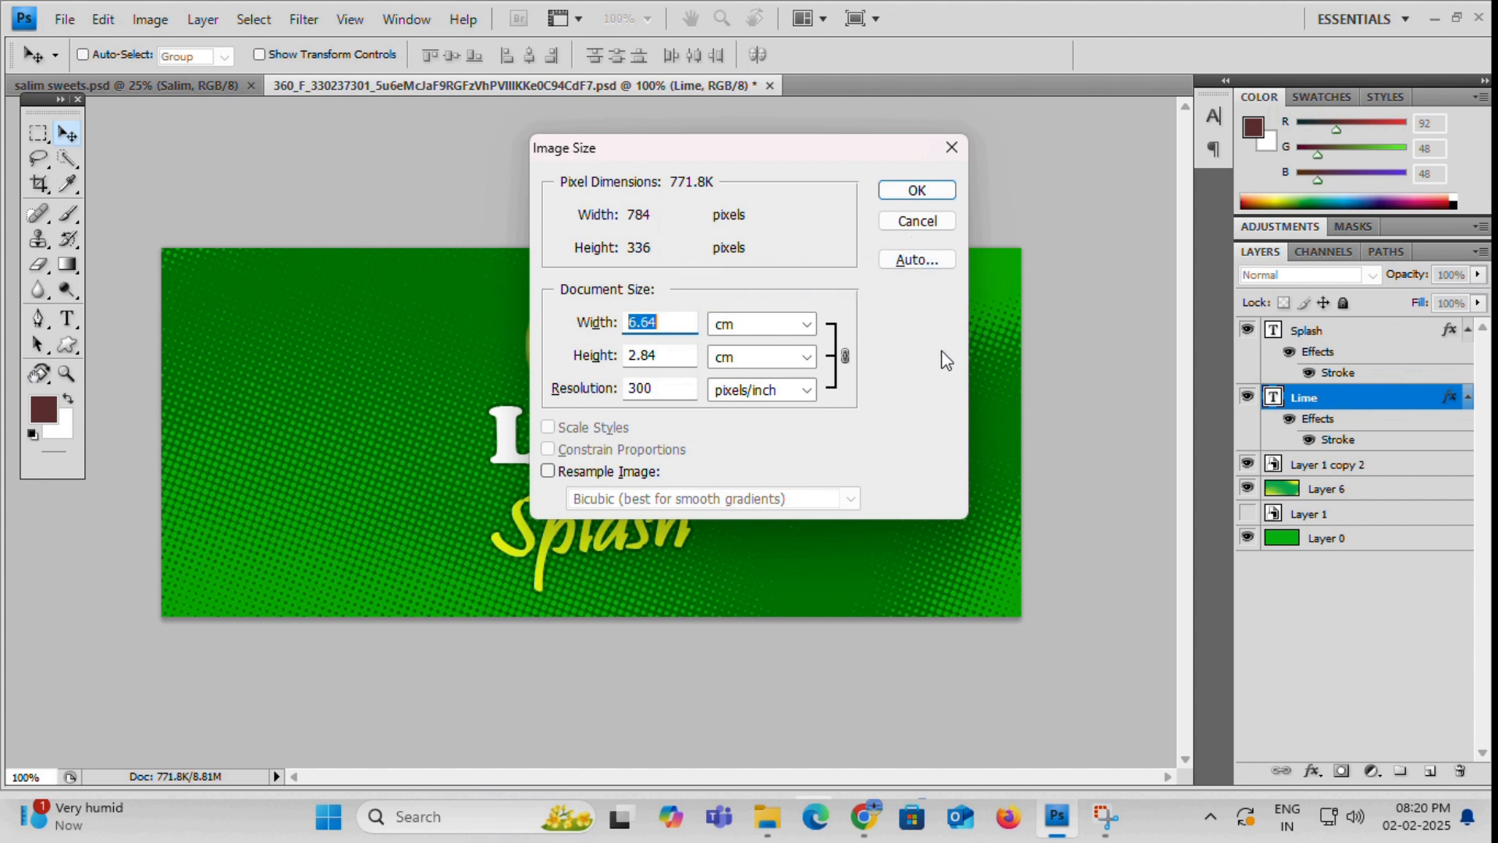
left_click(926, 229)
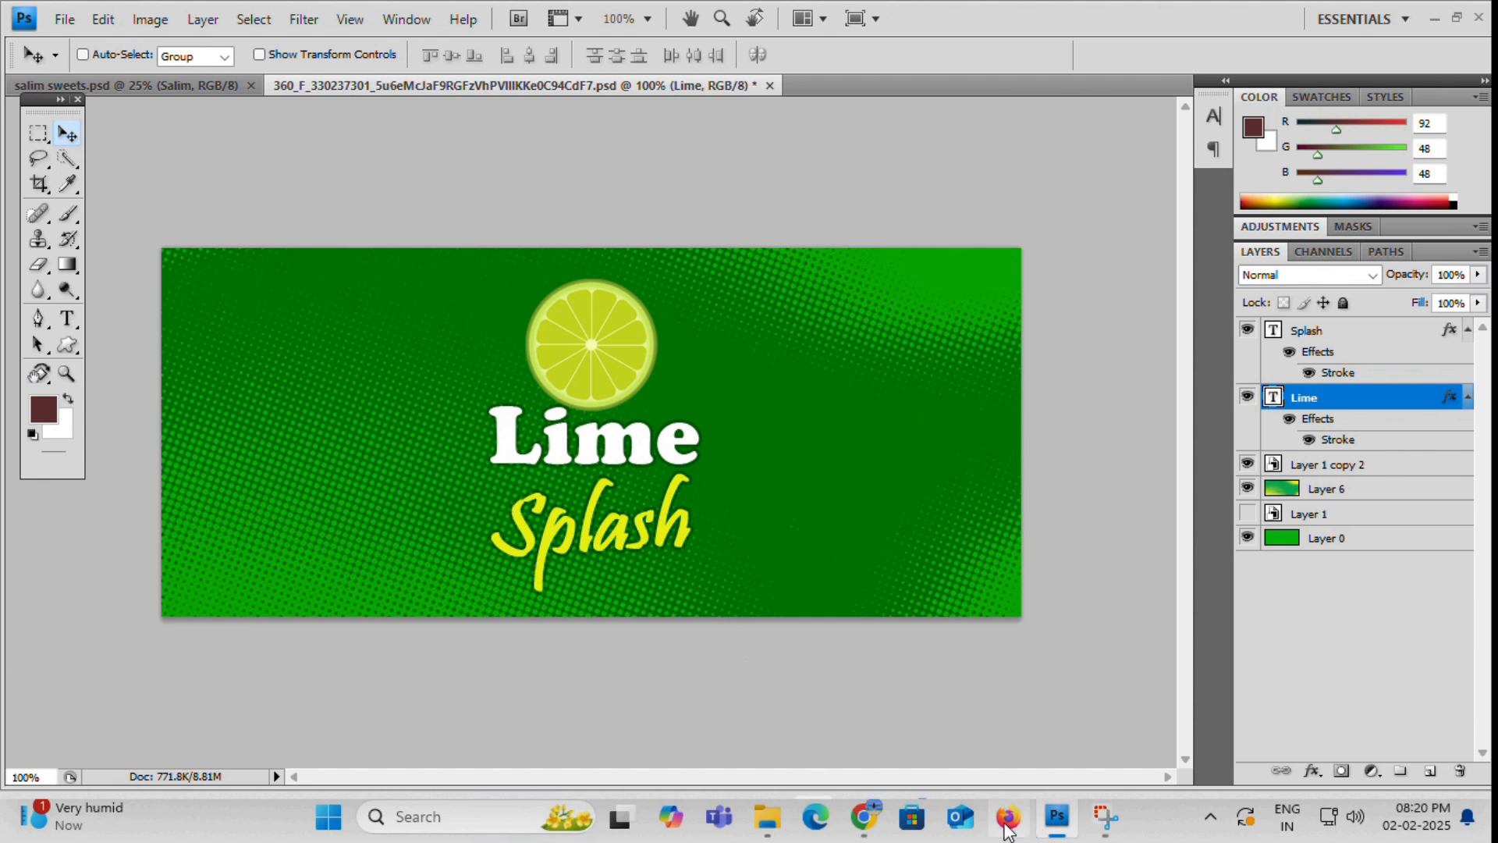
left_click(863, 819)
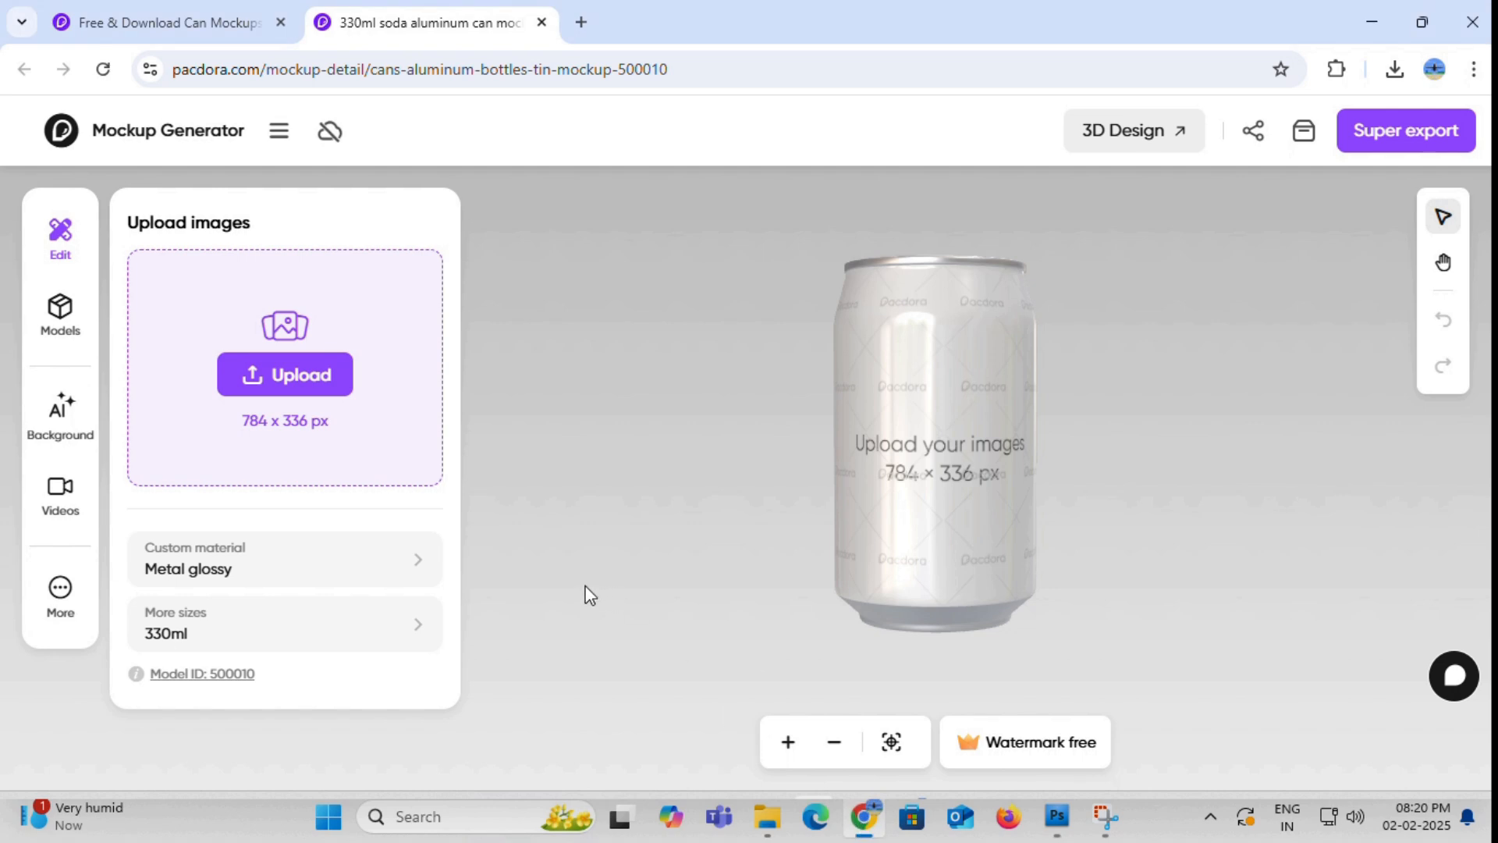
- Upload the green Lime Splash label image from the Pacdora folder, place it on the can's dieline, and inspect the 3D preview
left_click(321, 383)
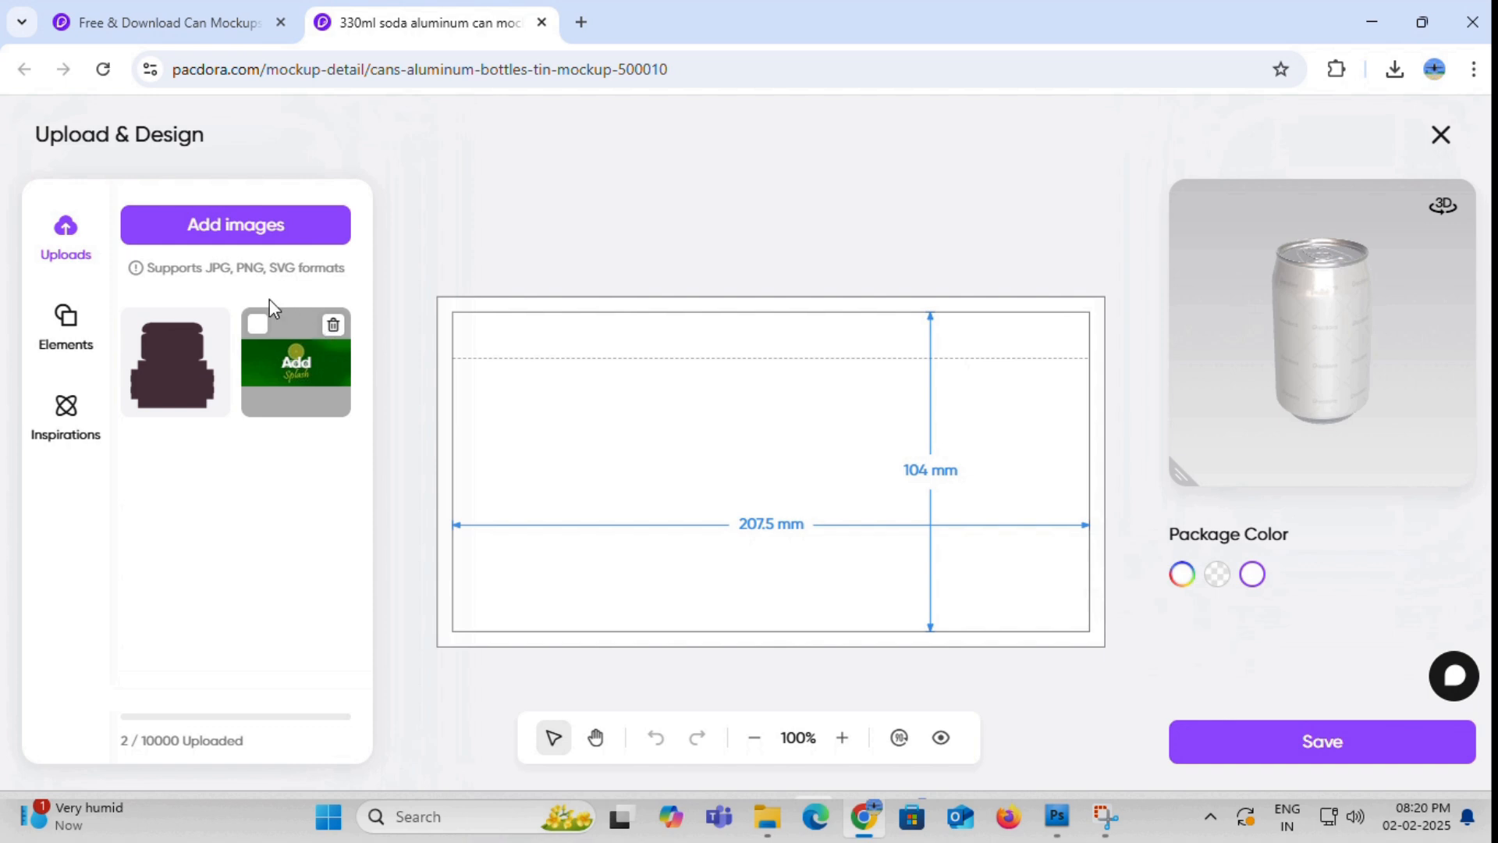
left_click(233, 240)
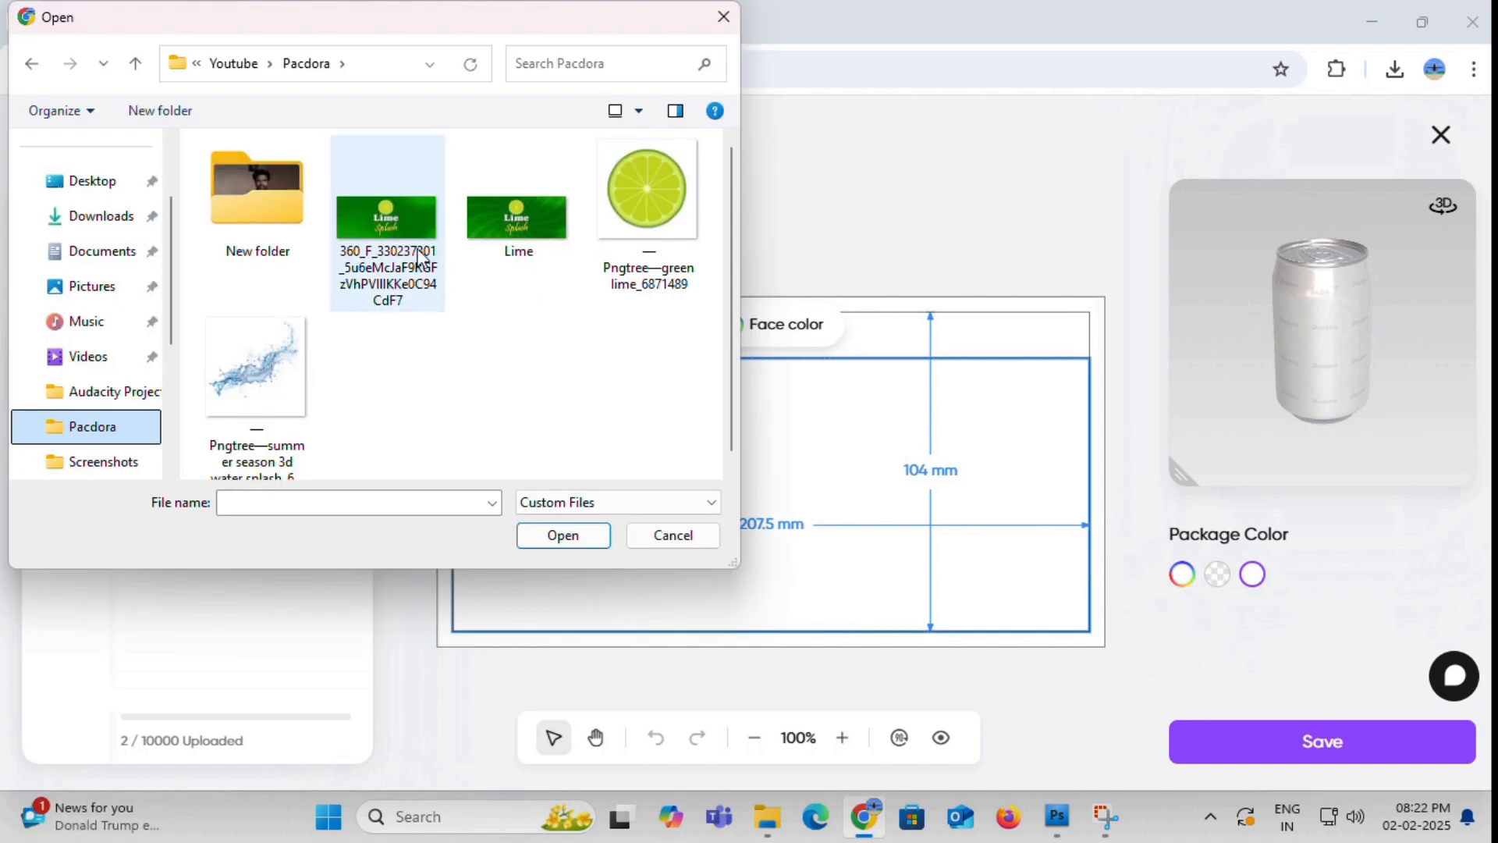
left_click(409, 222)
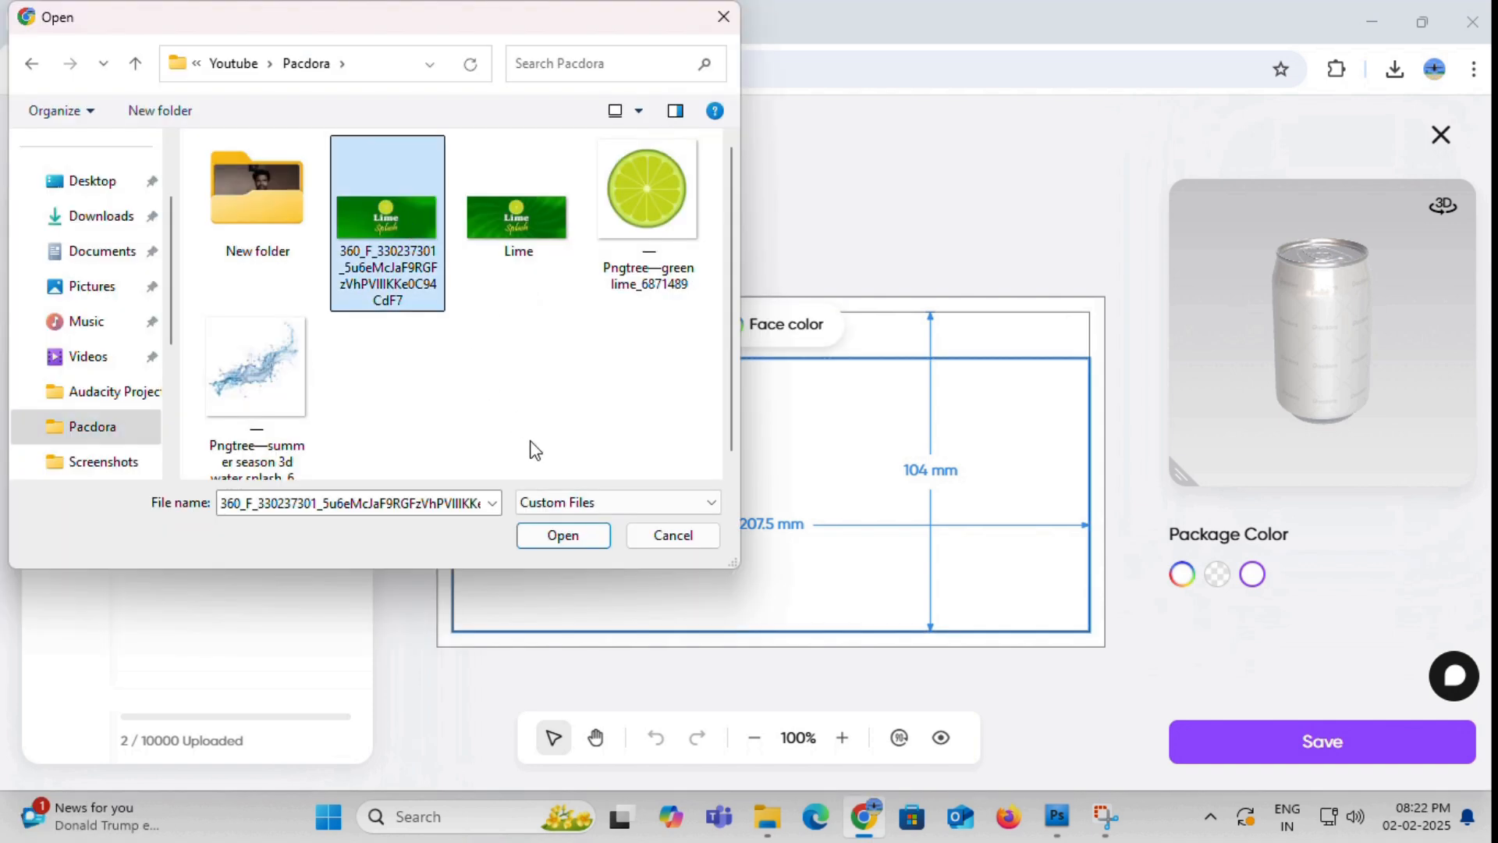
left_click(581, 537)
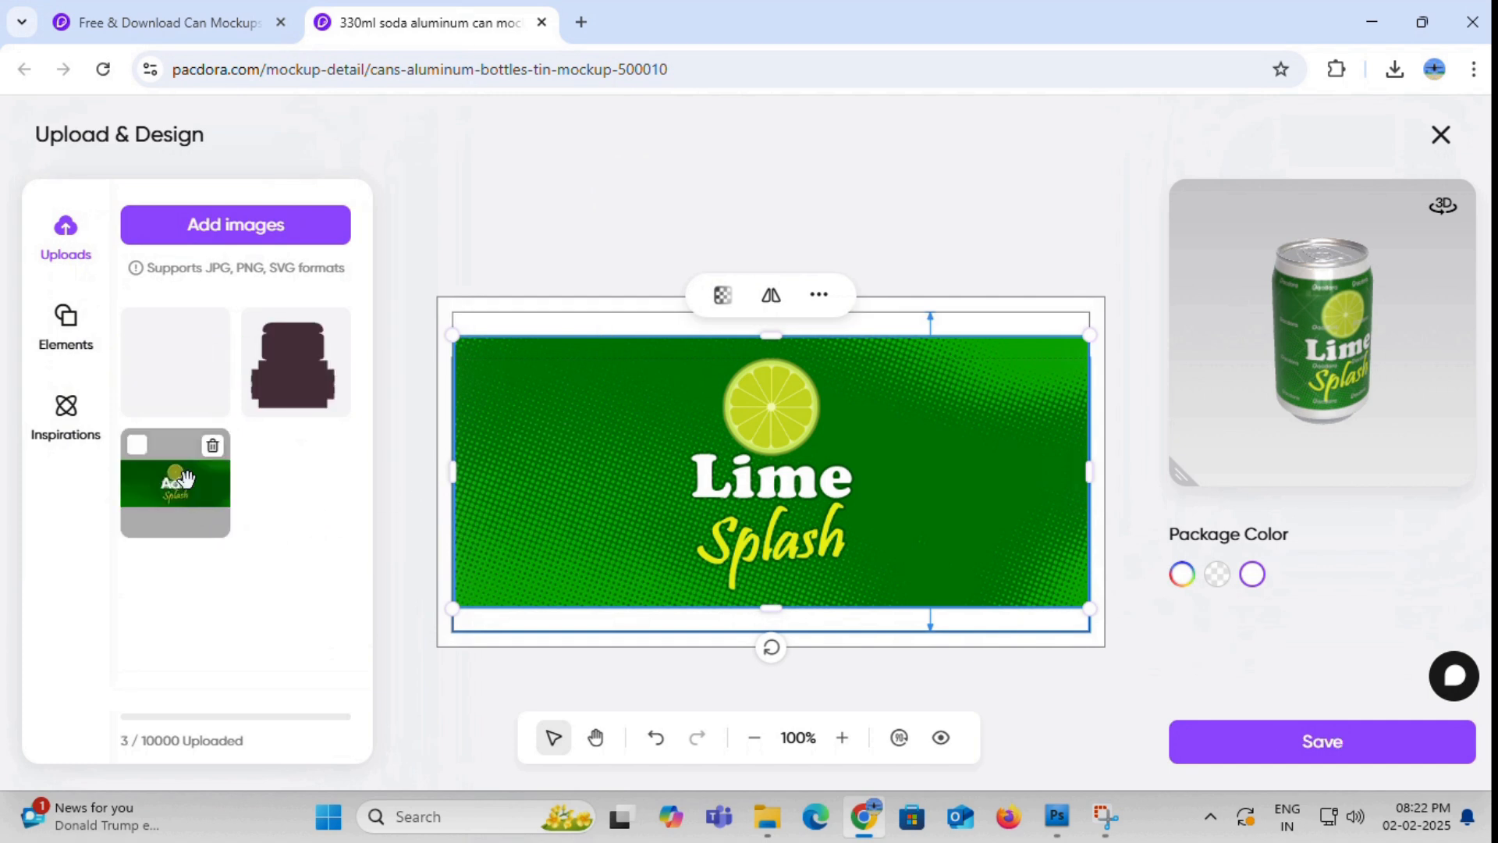
mouse_move(180, 391)
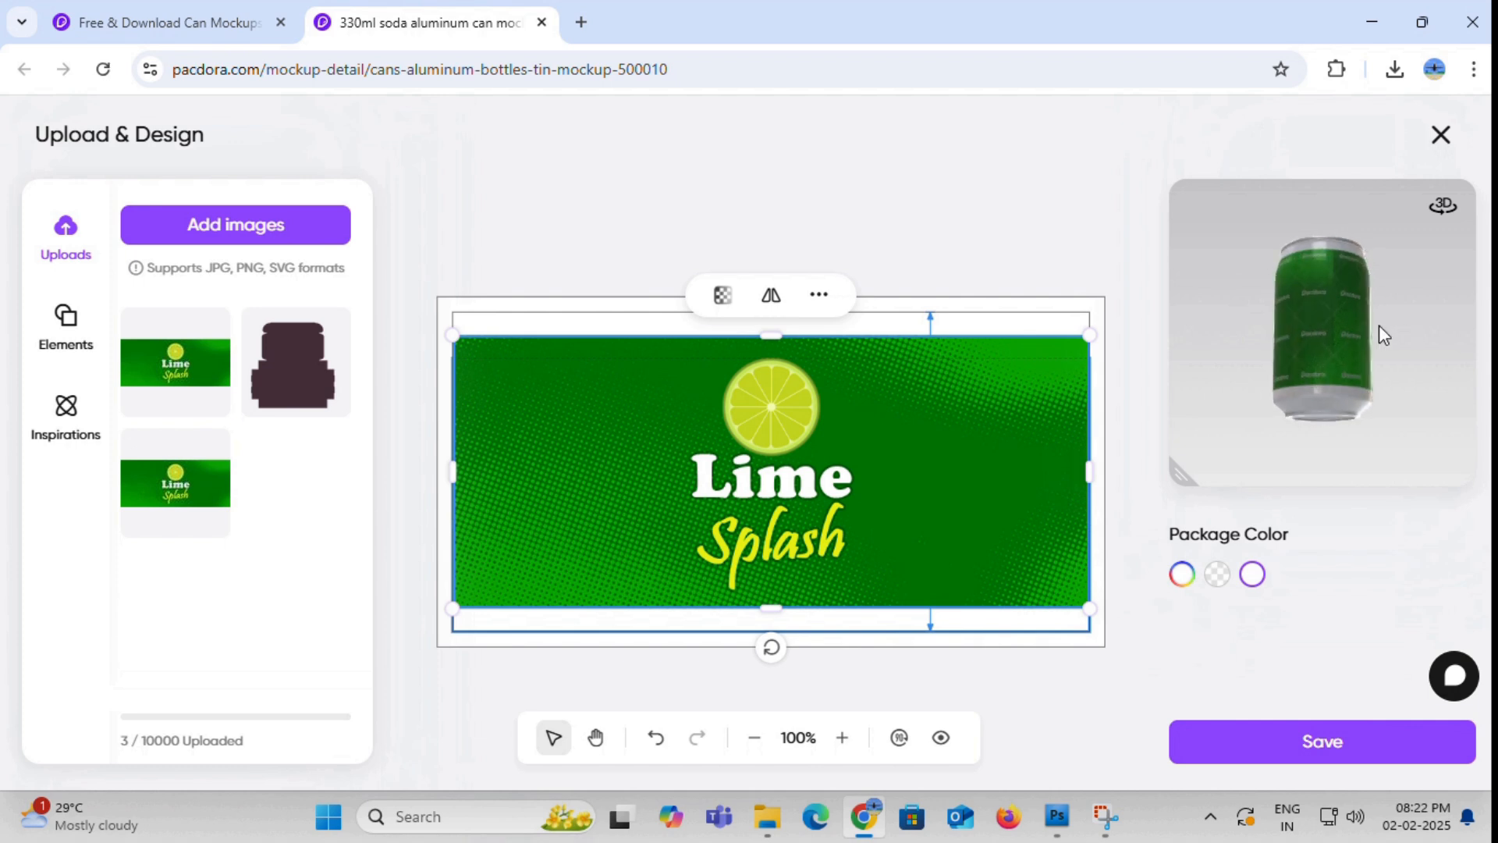
left_click_drag(1331, 307, 1396, 307)
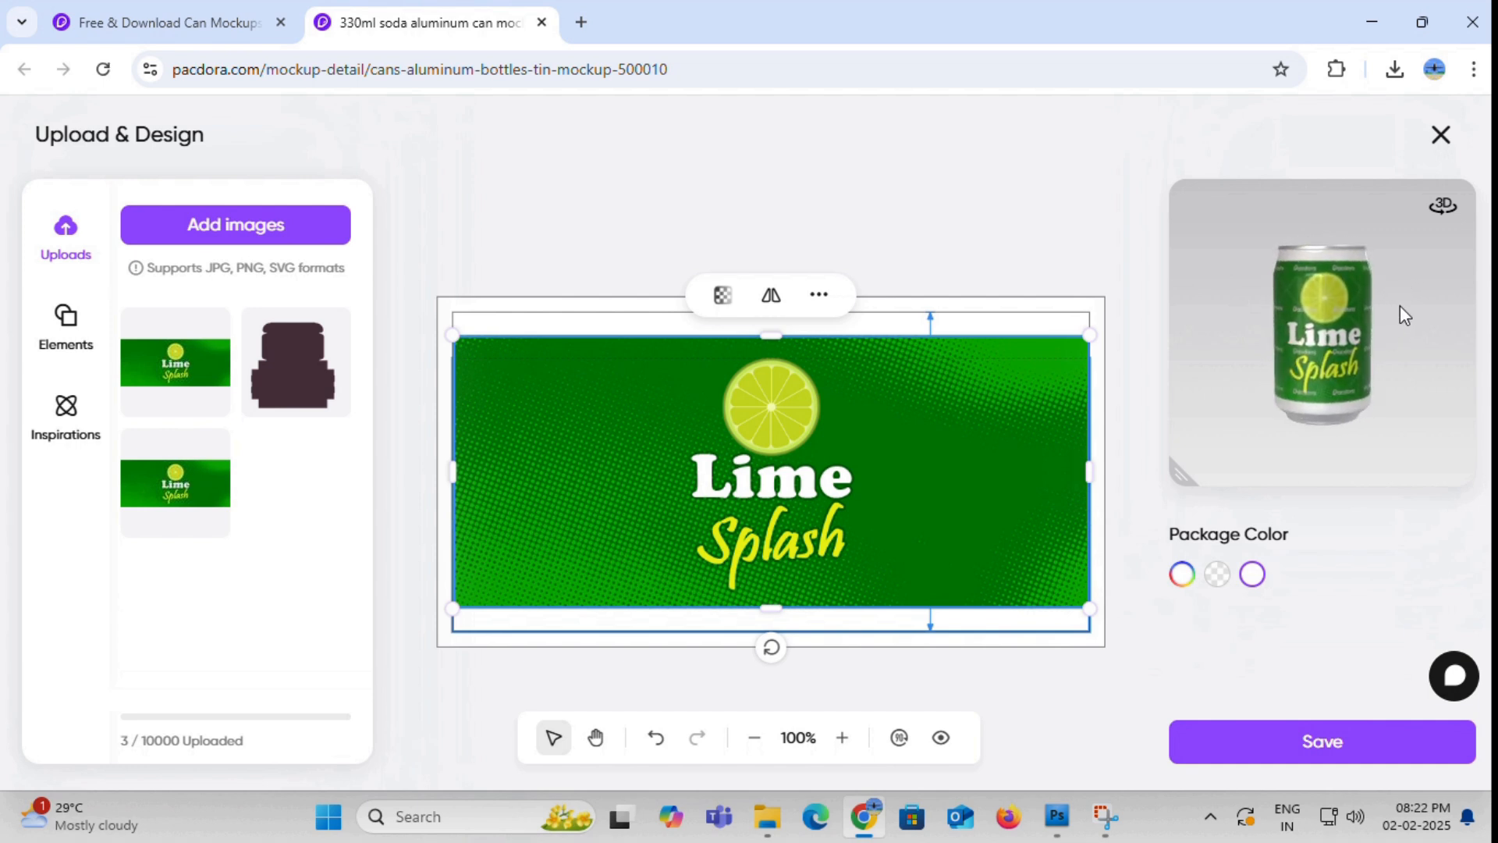
- Try the recommended green #2b7f16 as package color, check it on the 3D can, and restore white
left_click(1182, 575)
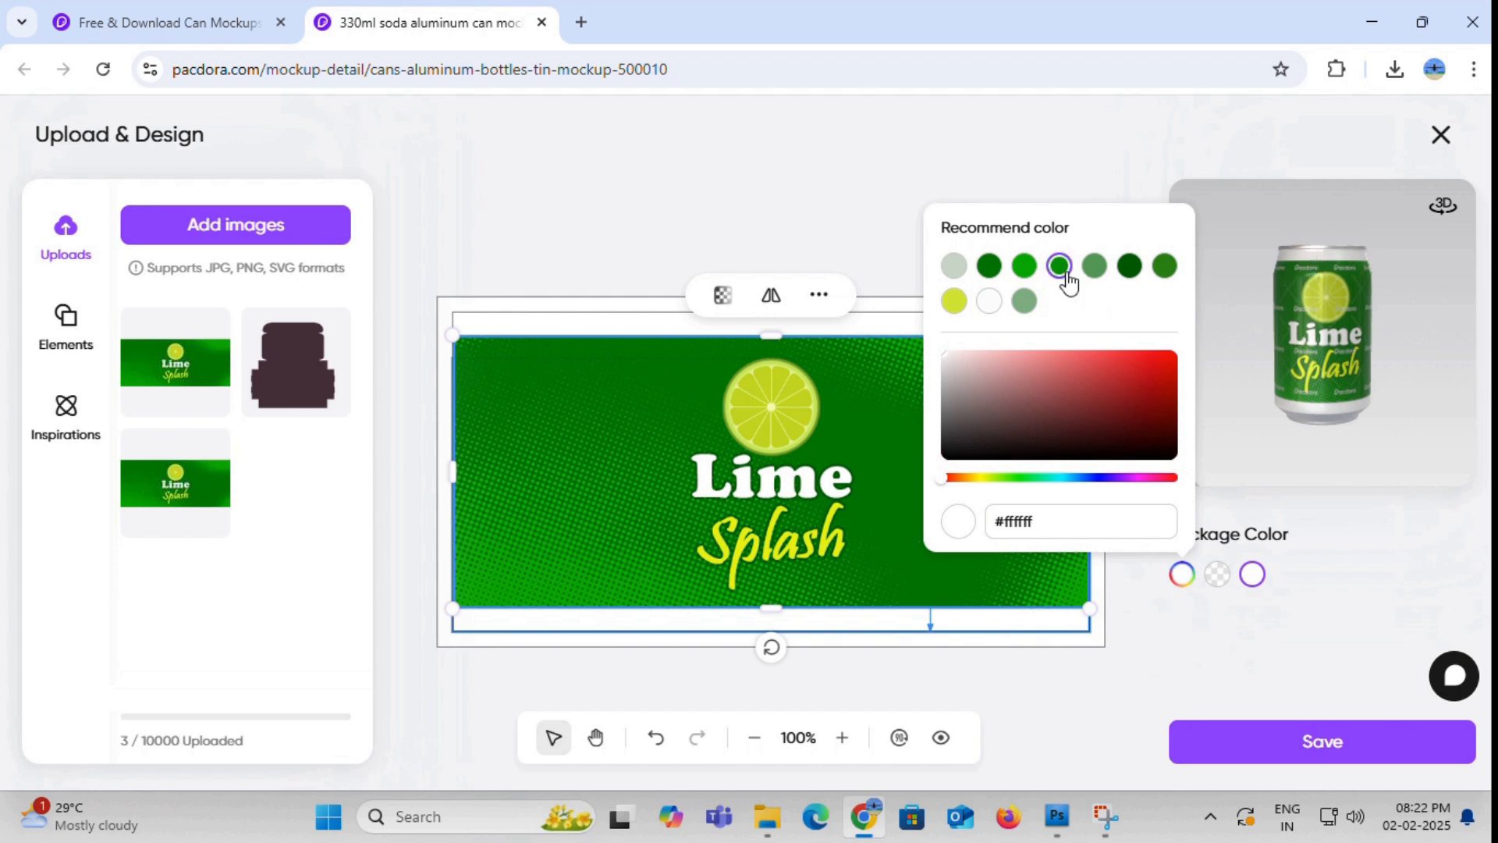
left_click(1162, 267)
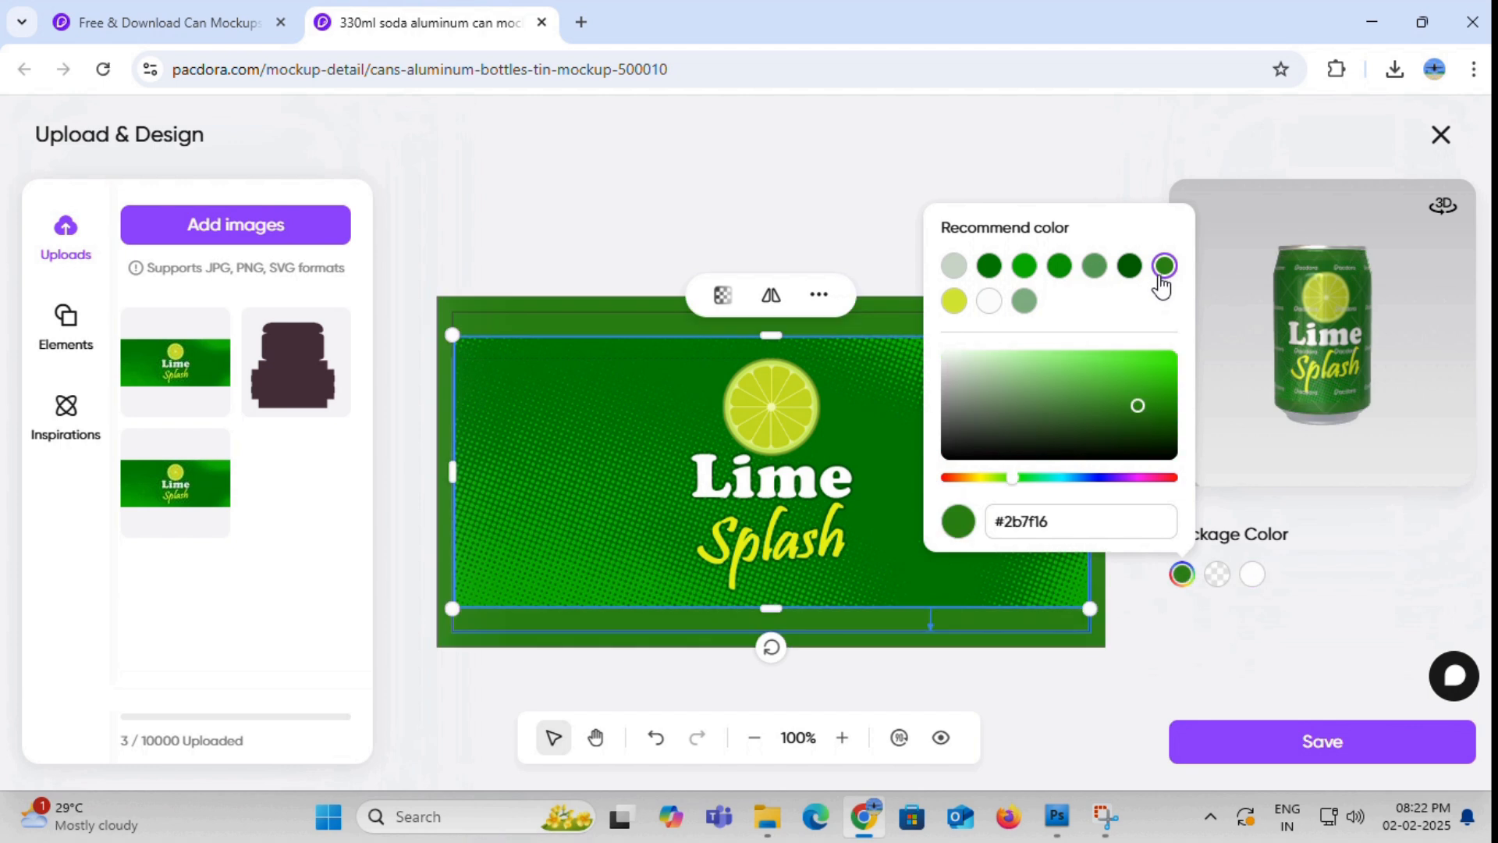
left_click(1412, 301)
mouse_move(1334, 307)
left_mouse_down()
mouse_move(1334, 345)
mouse_move(1366, 256)
mouse_move(1388, 323)
mouse_move(1286, 316)
mouse_move(1289, 297)
mouse_move(1342, 298)
left_mouse_up()
left_click(1254, 577)
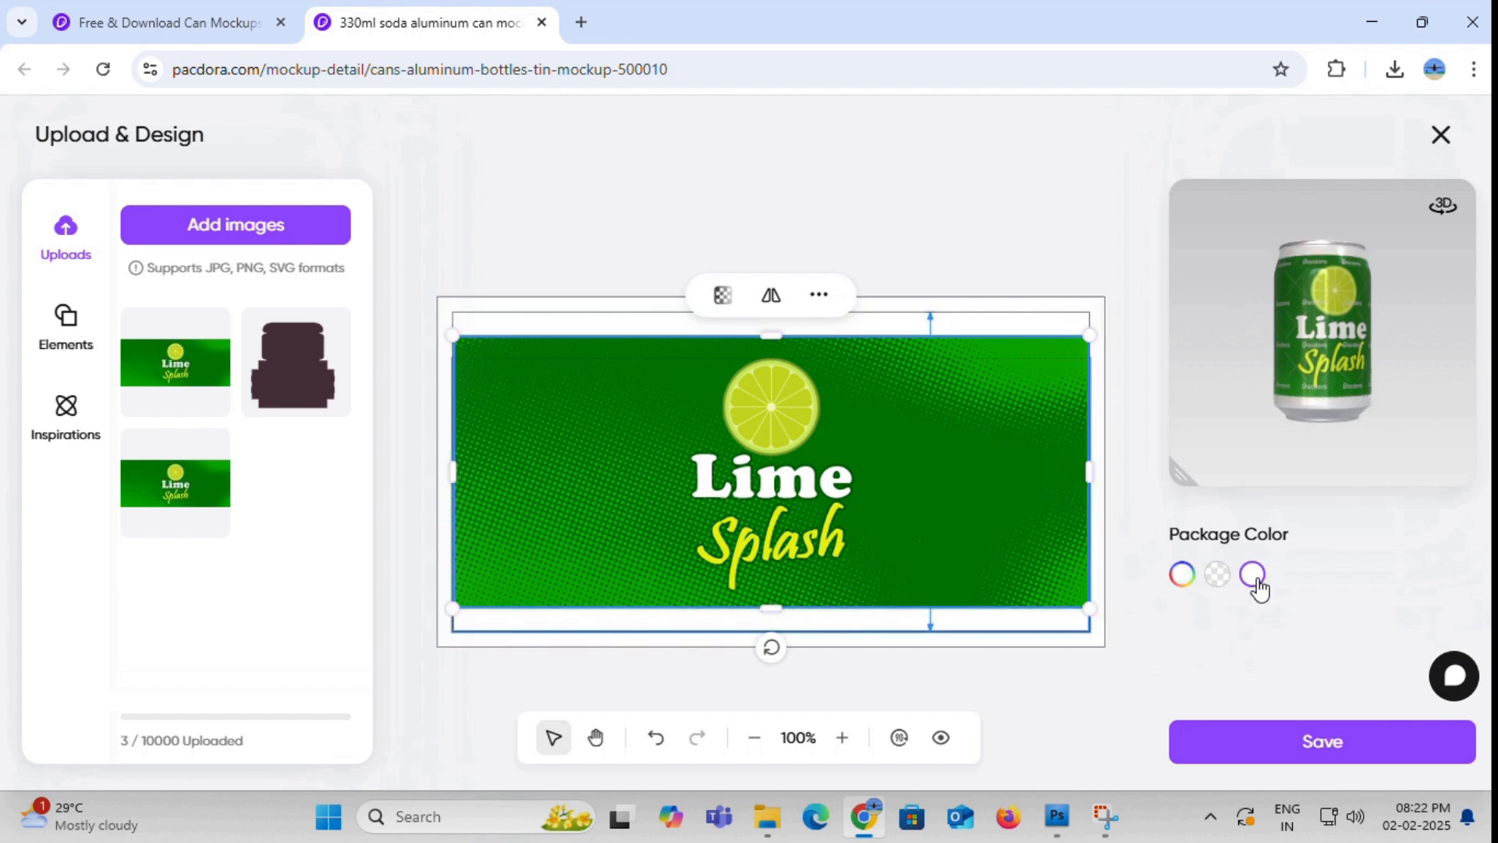
- Try the recommended green #09ad05 as package color, and settle on #30872a for the can
left_click_drag(1286, 401, 1364, 318)
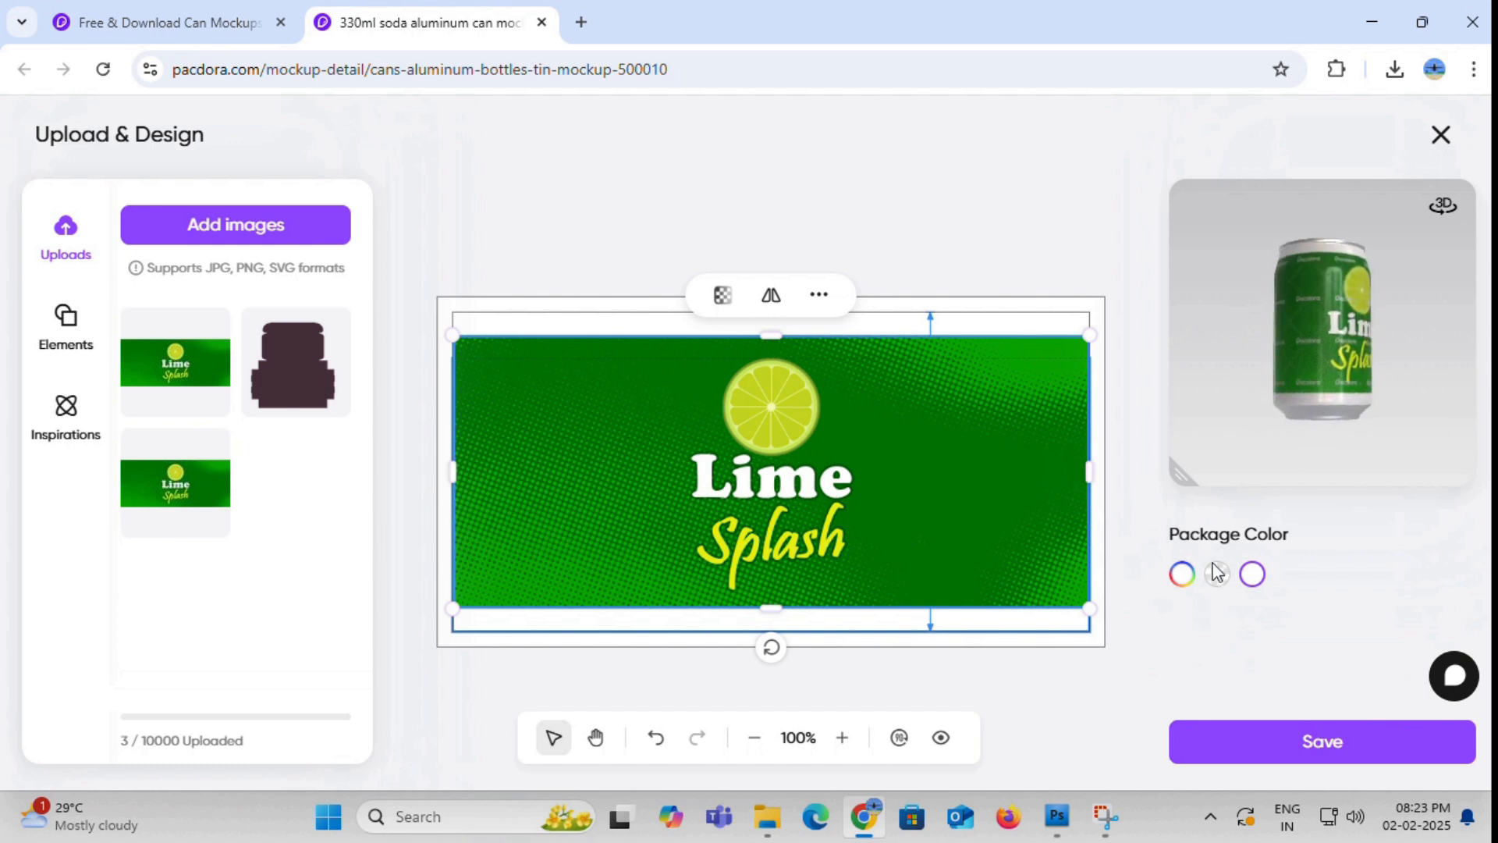
left_click(1181, 575)
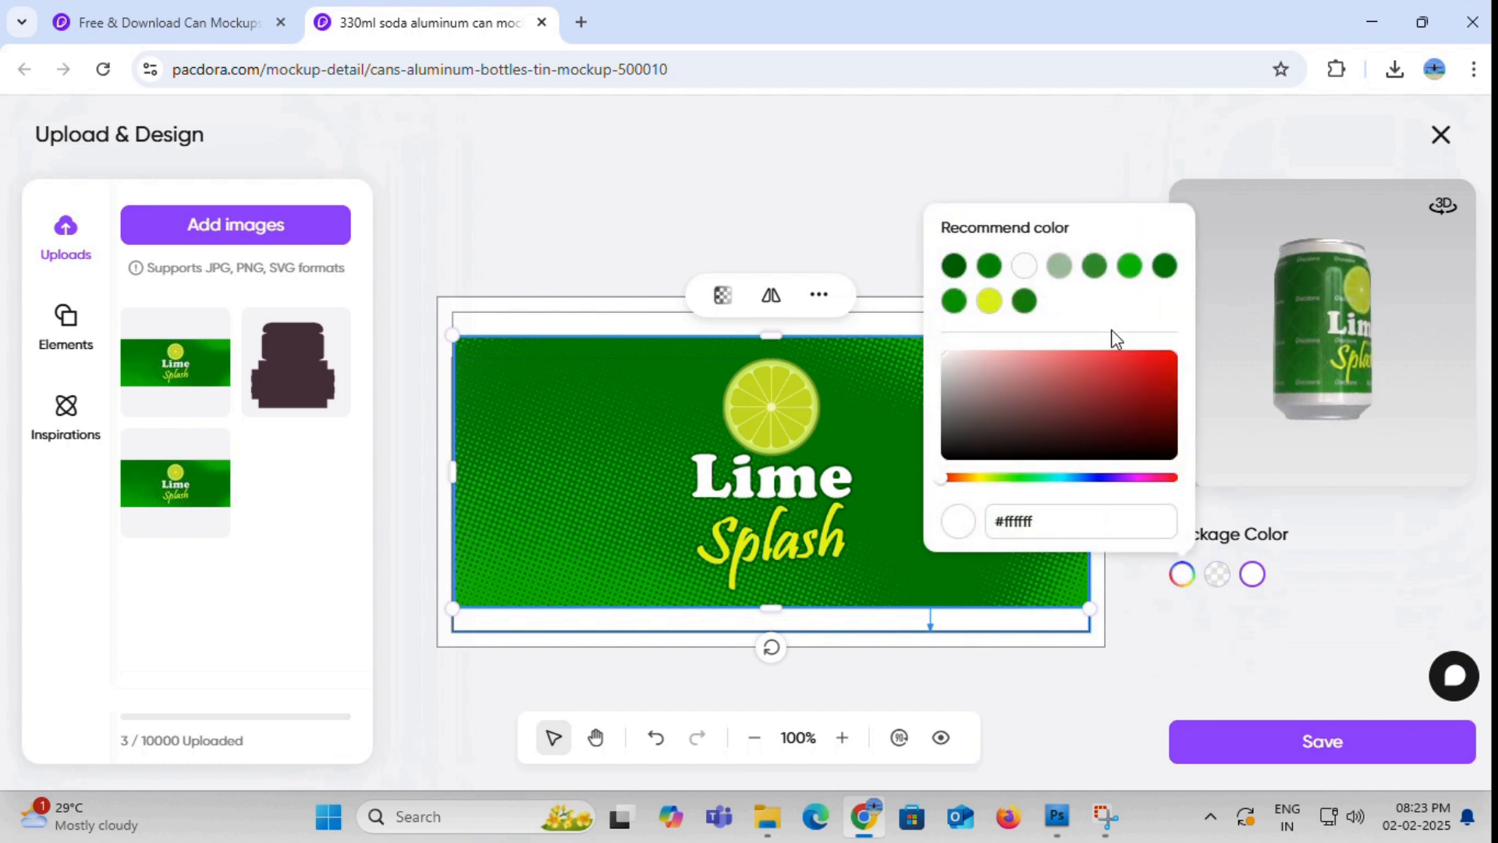
left_click(1131, 267)
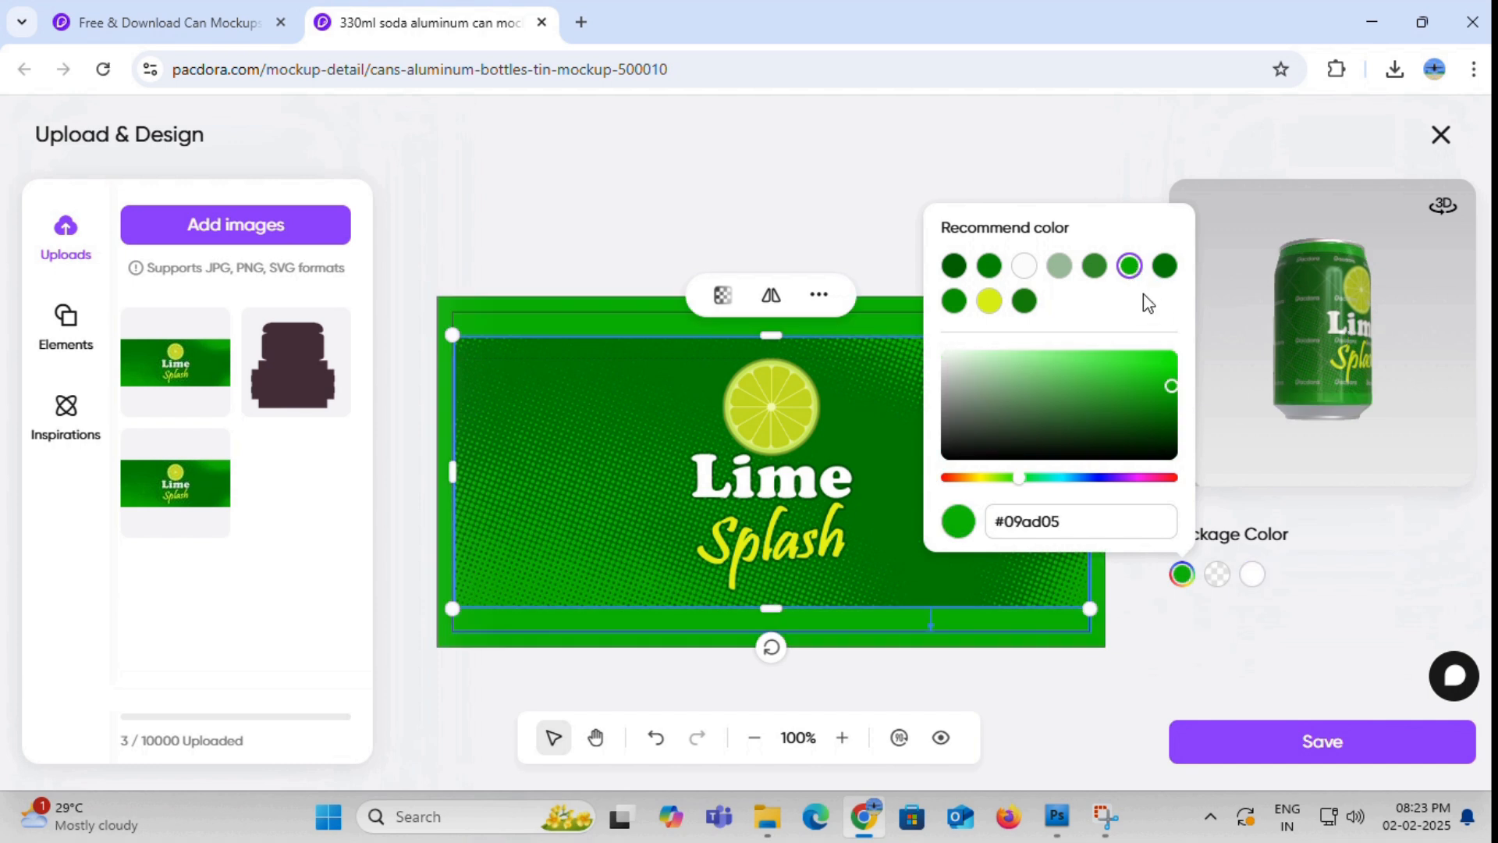
left_click(1094, 267)
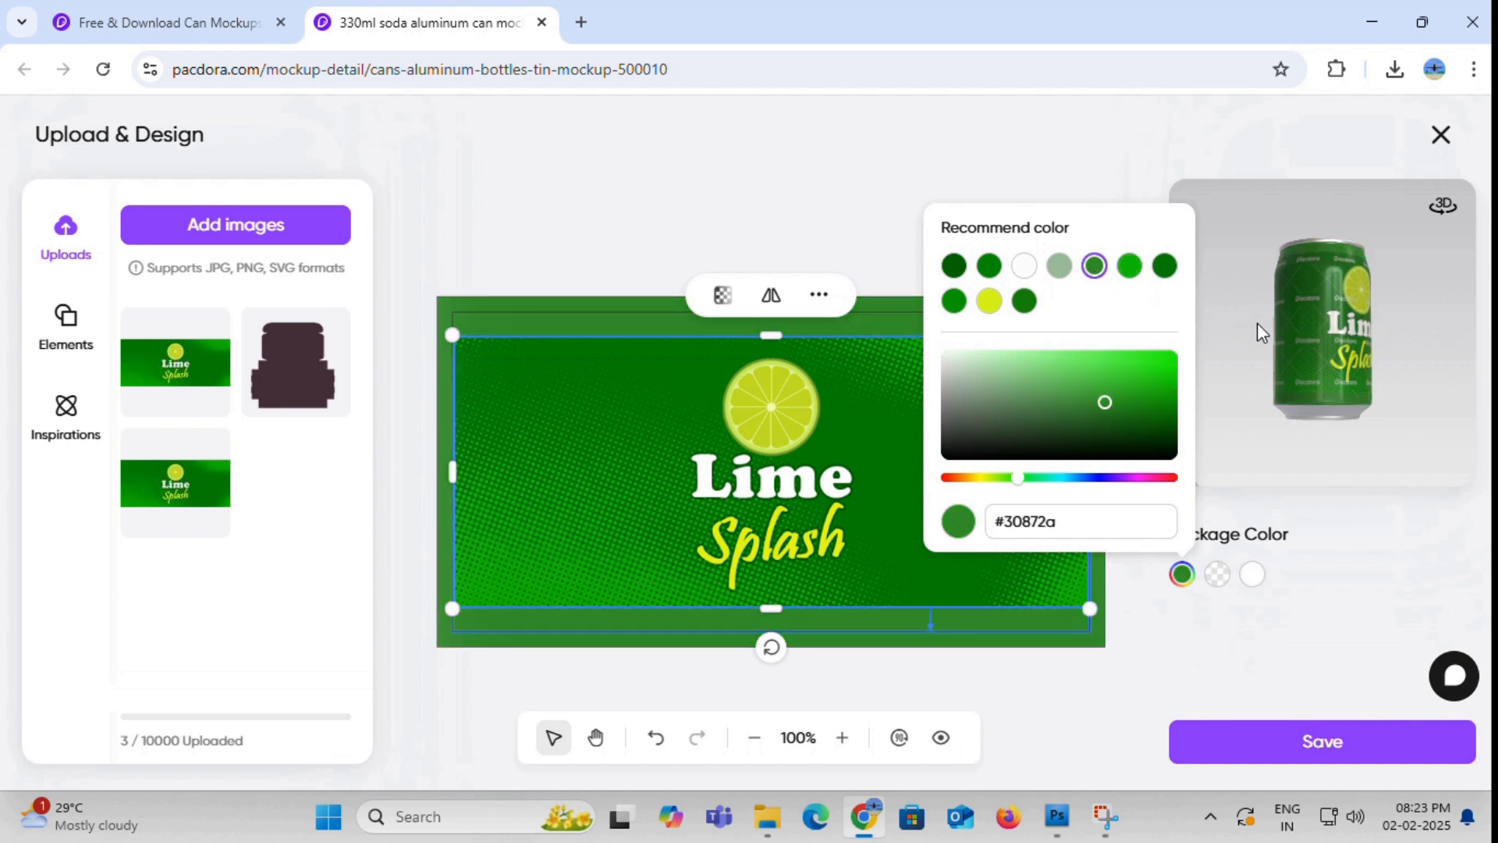
left_click(1216, 329)
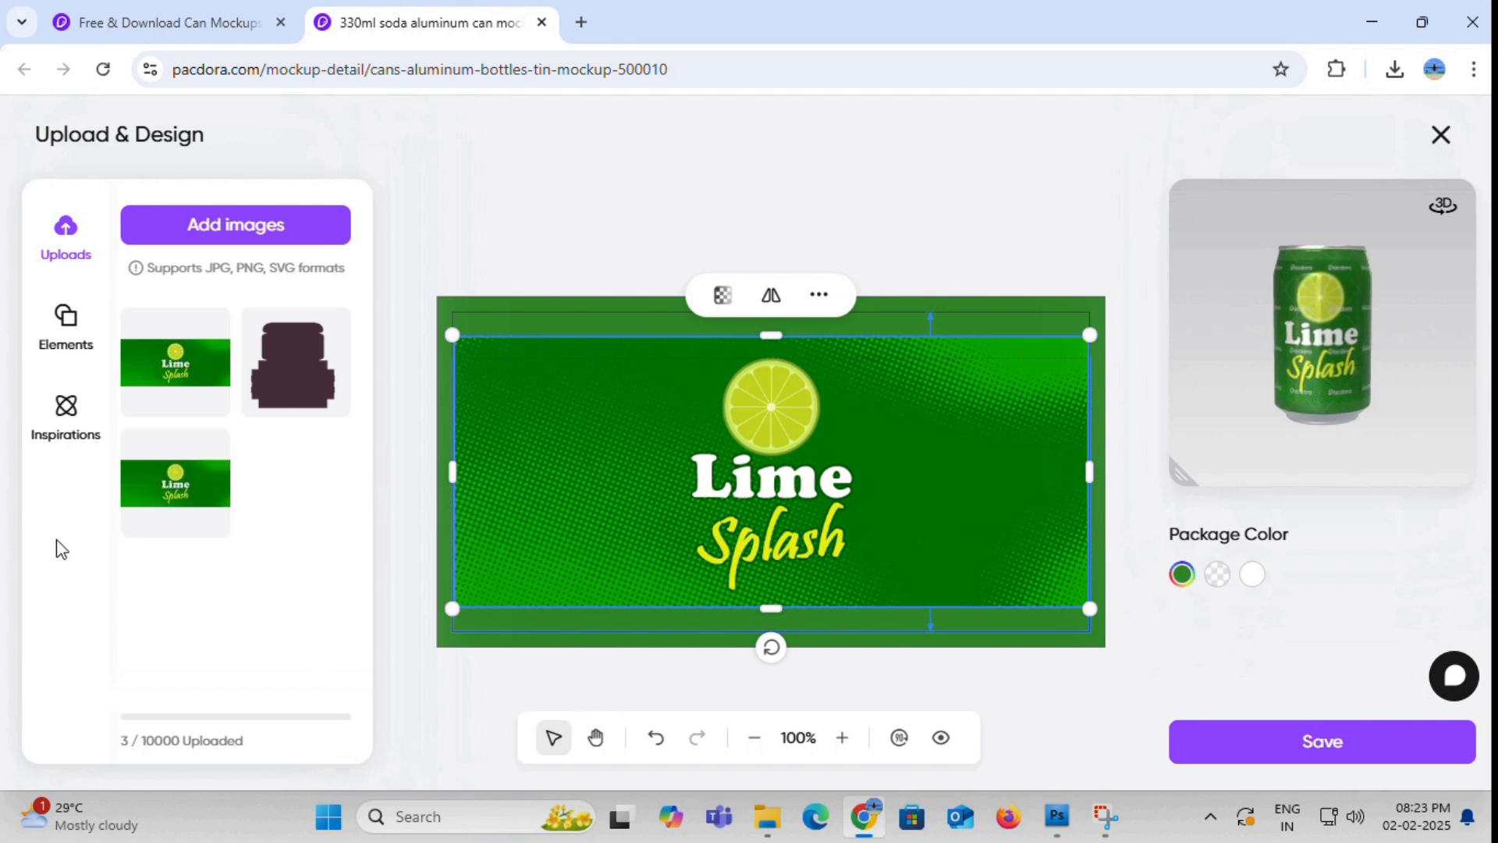
- Add the black litter-bin disposal symbol from the elements library and place it in the label's upper-left area
left_click(67, 343)
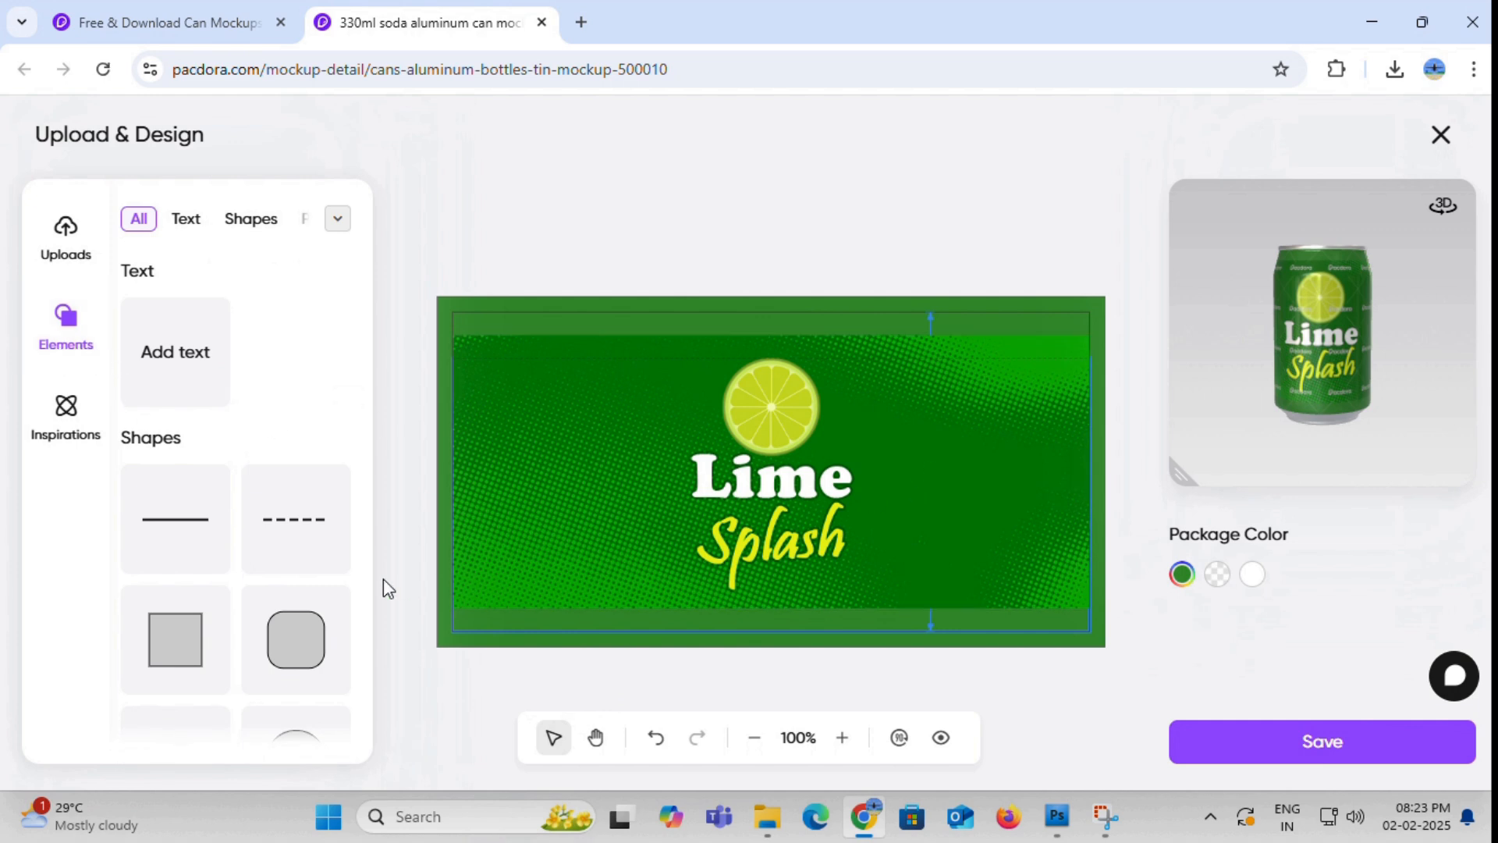
scroll(327, 617, "down", 6)
scroll(327, 609, "down", 3)
scroll(250, 608, "down", 1)
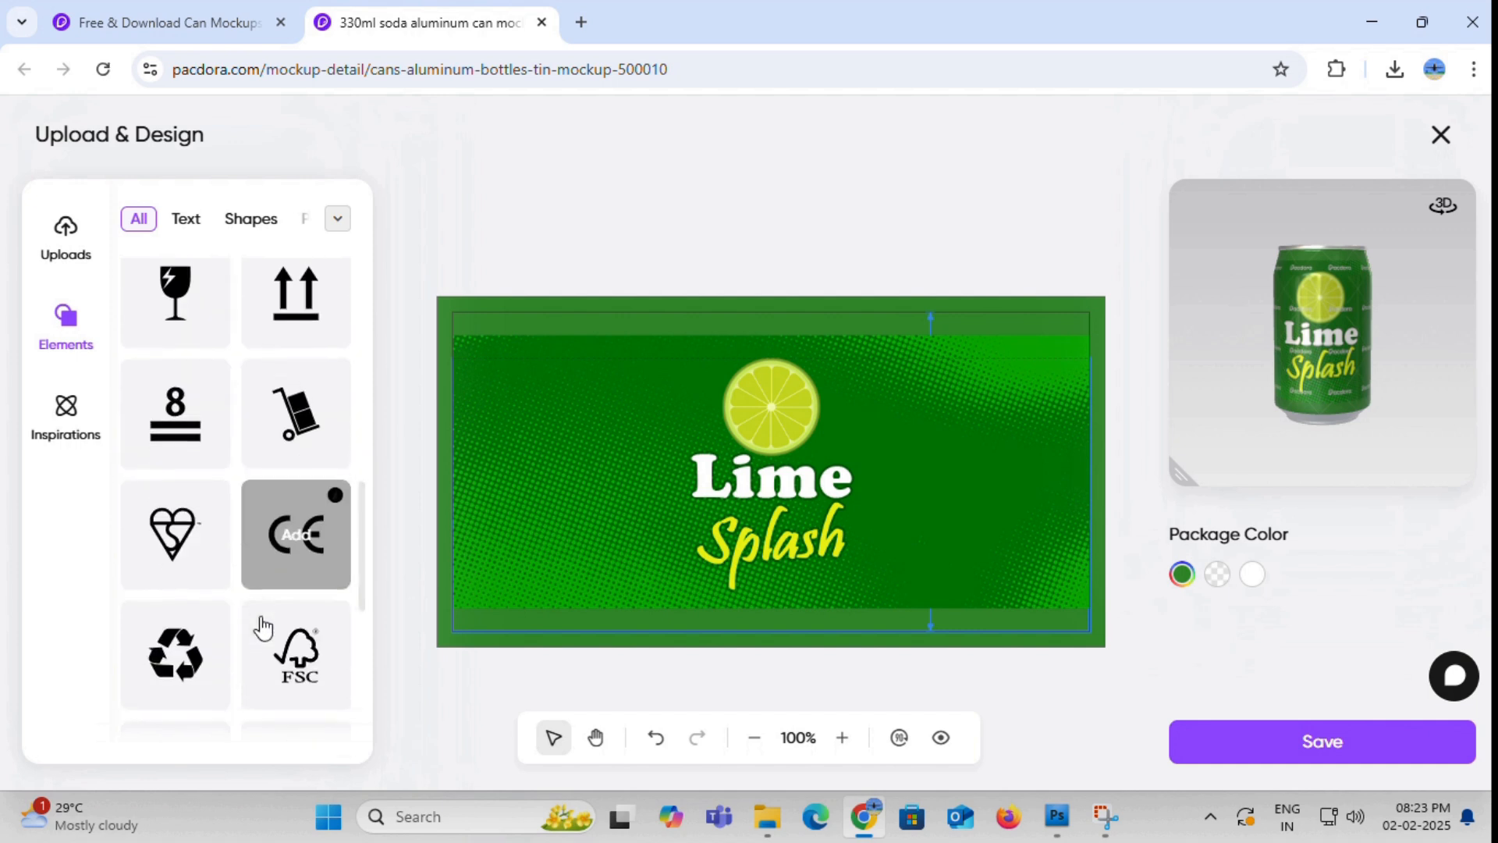
scroll(249, 593, "down", 3)
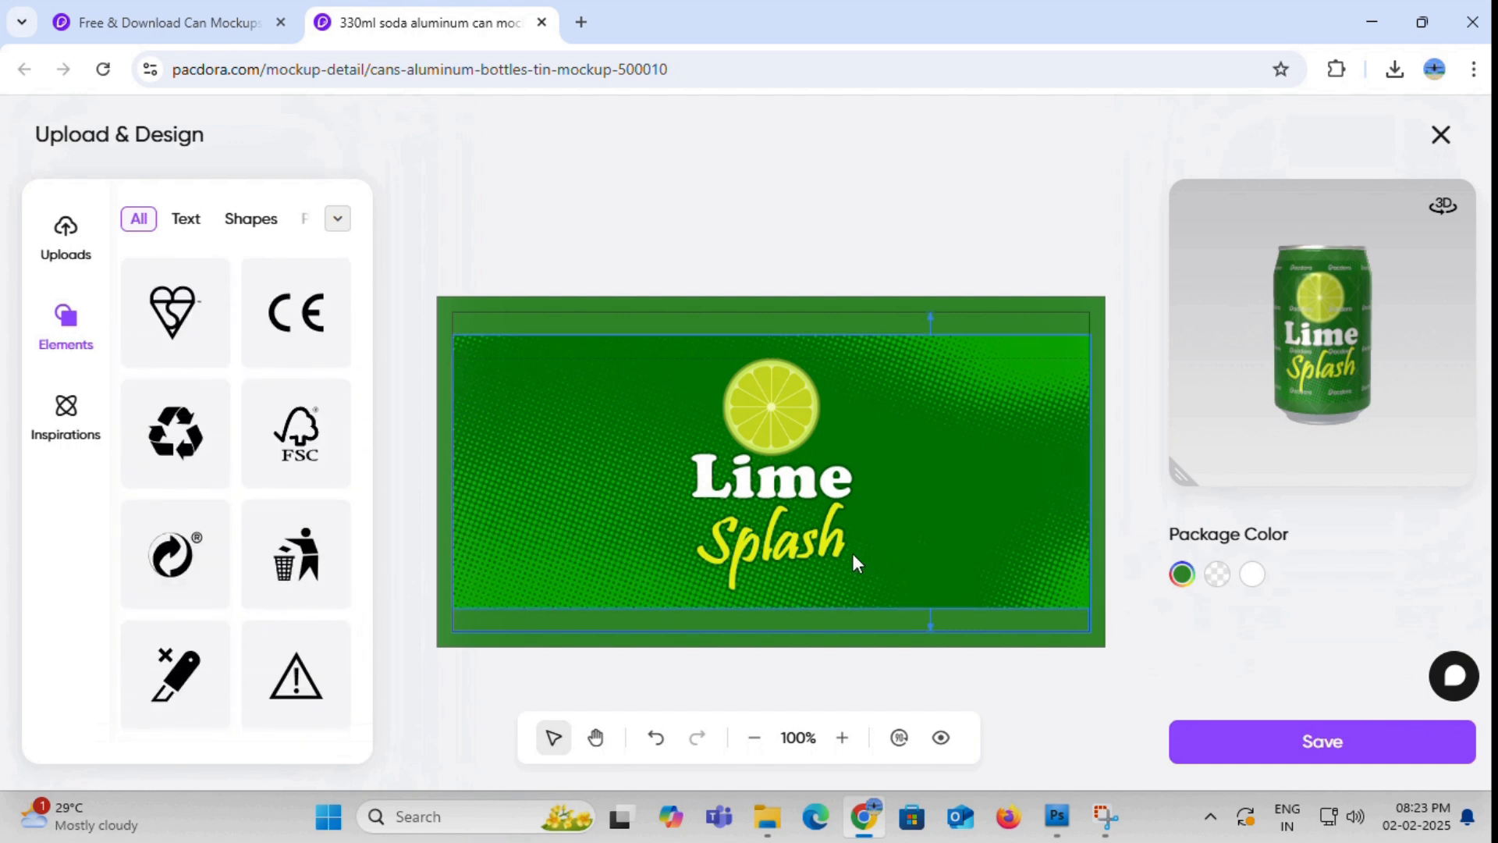
left_click_drag(1305, 333, 1374, 341)
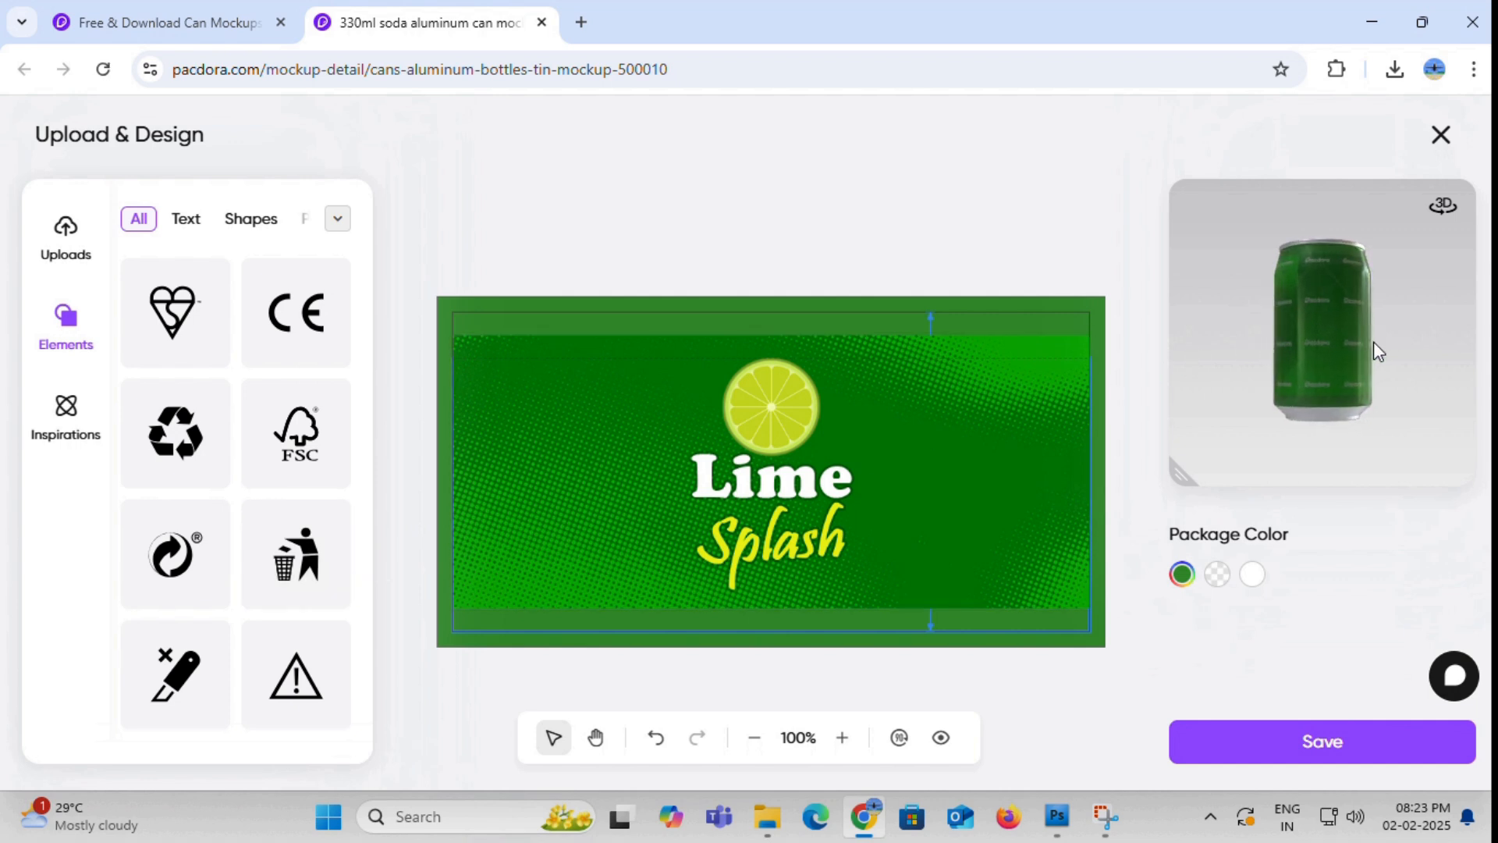
left_click(288, 557)
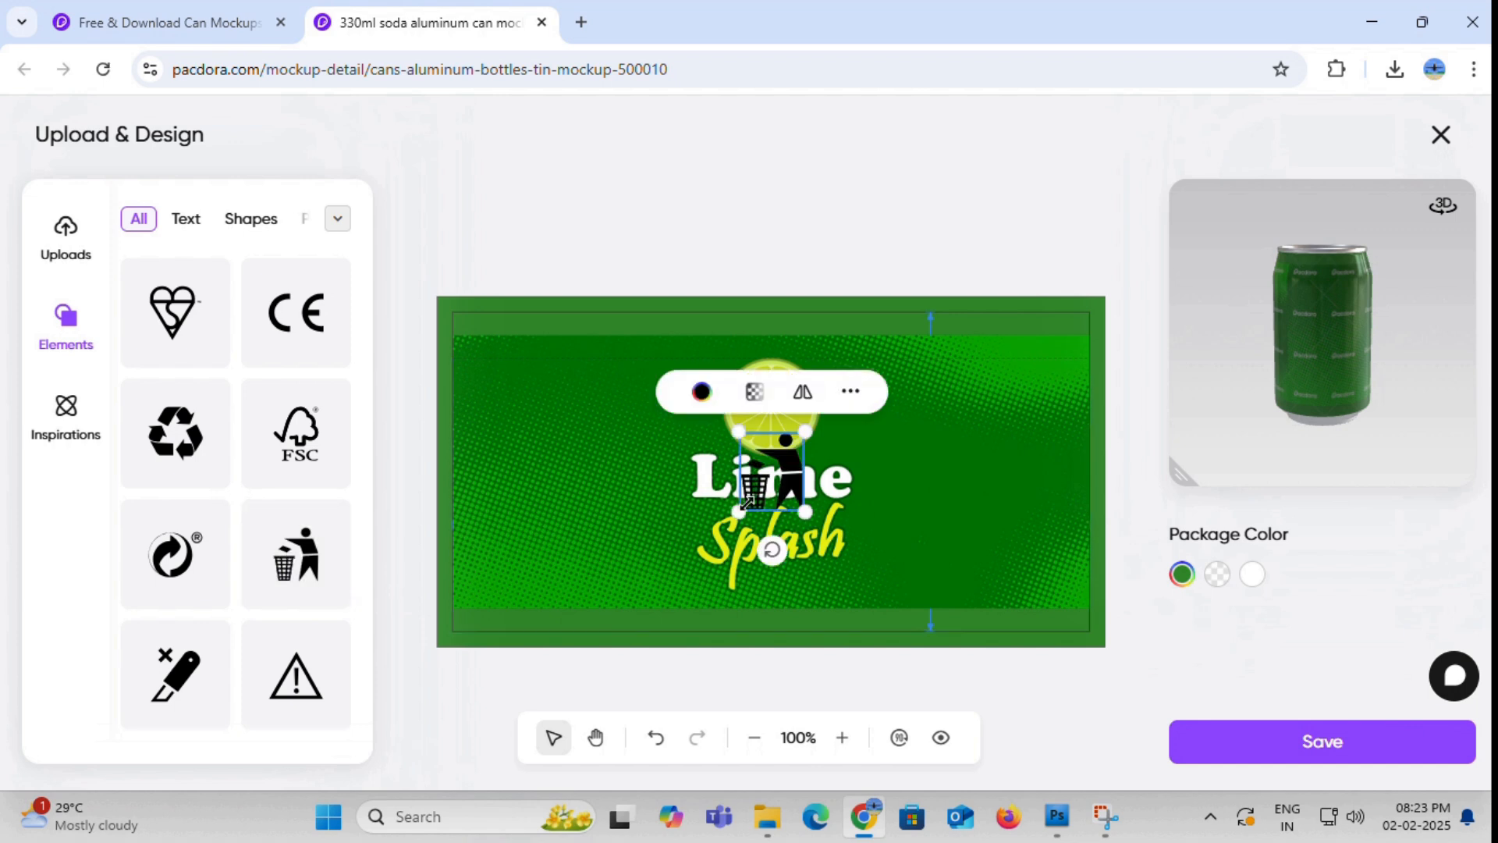
left_click_drag(785, 479, 545, 399)
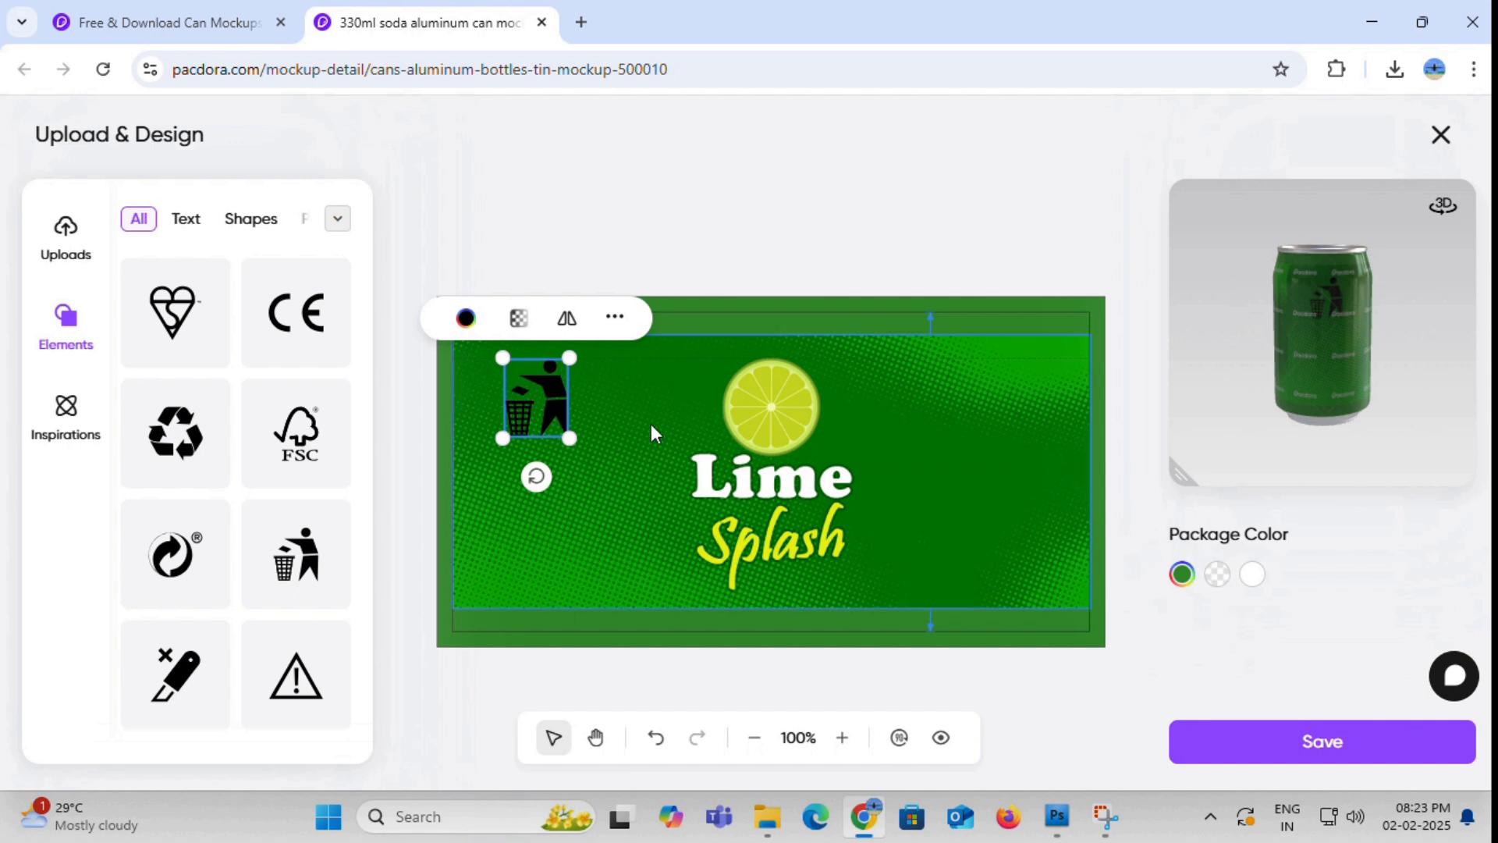
left_click_drag(1324, 327, 1295, 340)
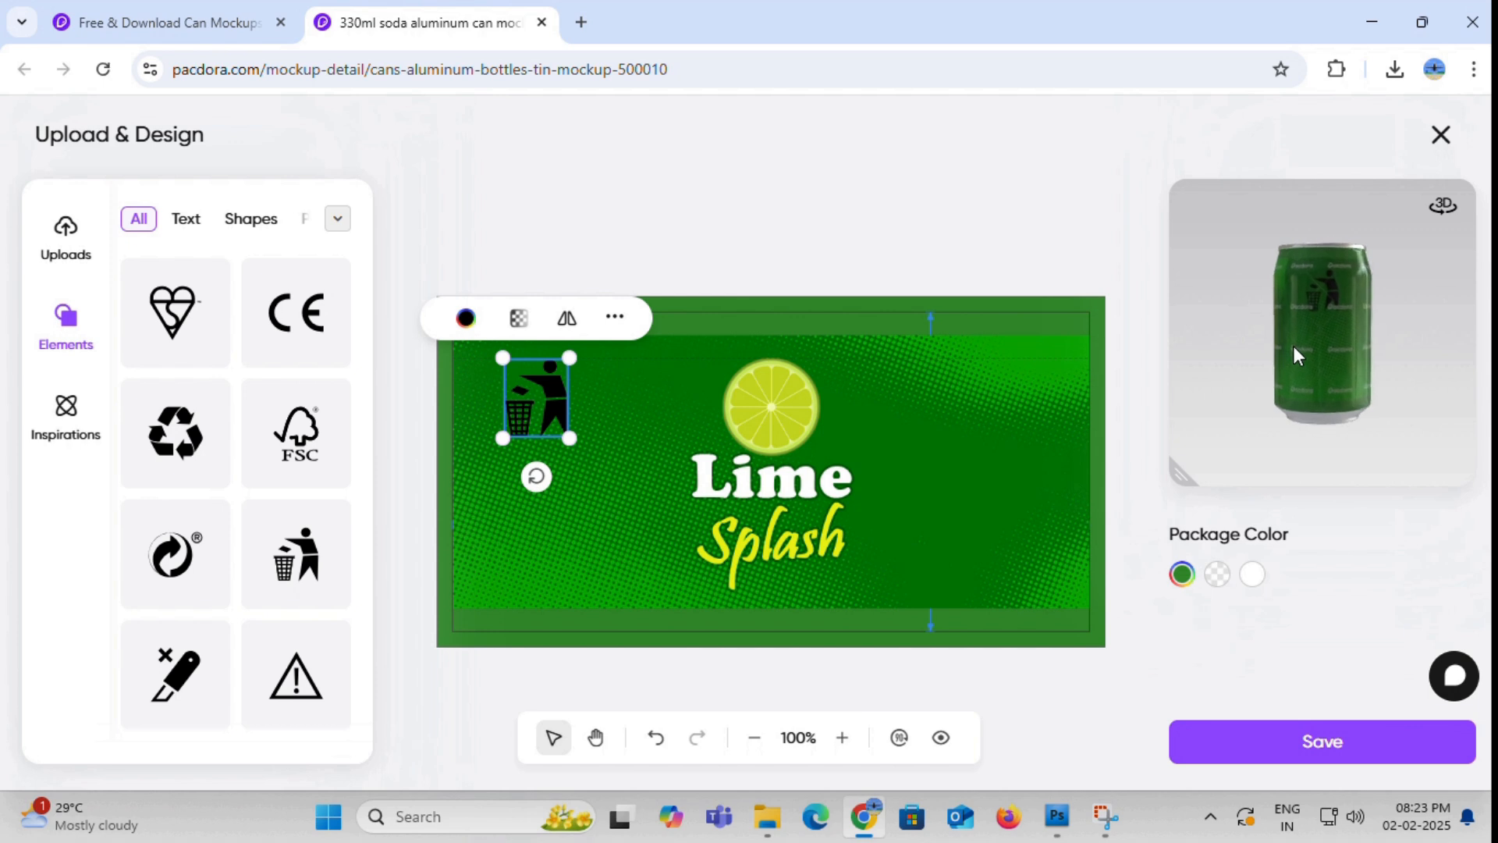
- Recolor the litter-bin symbol white, #ffffff
left_click(466, 318)
left_click_drag(227, 589, 191, 552)
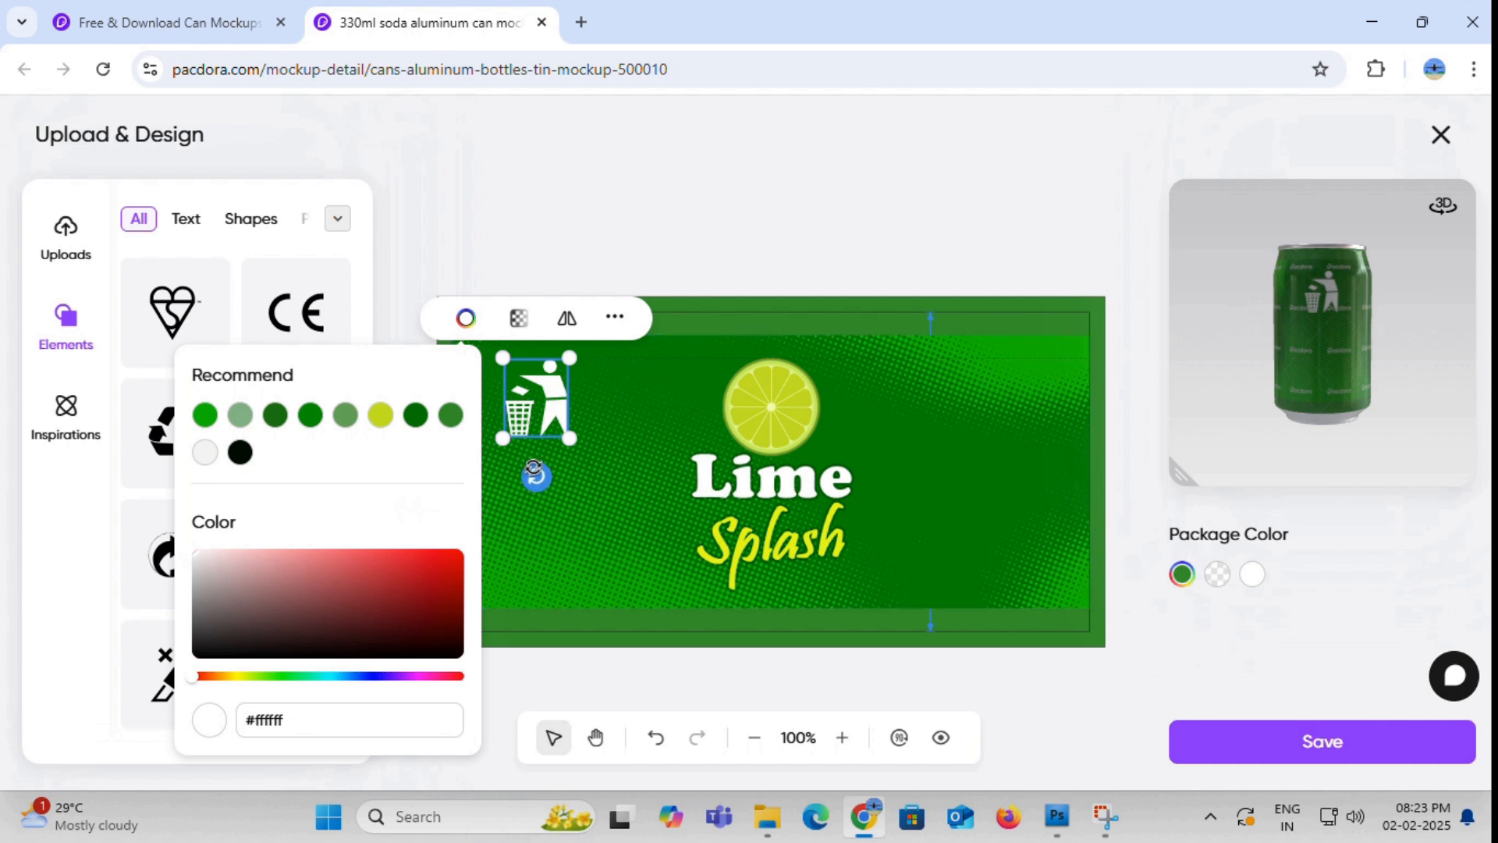
left_click(597, 444)
left_click(596, 438)
left_click(556, 421)
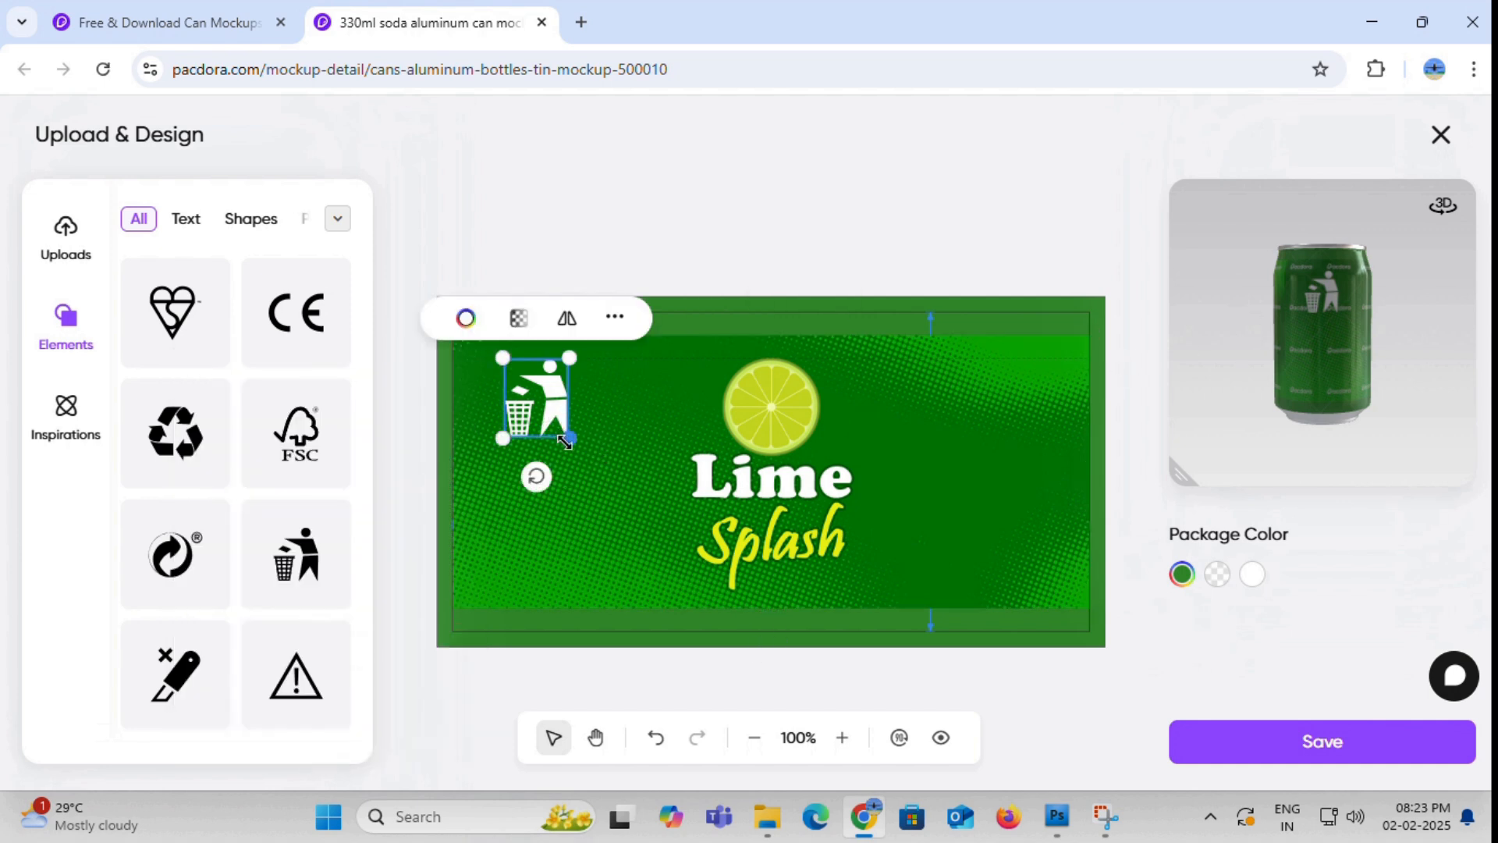
- Shrink the litter-bin symbol, move it into the label's upper-left corner, and check it on the 3D can
left_click_drag(567, 439, 545, 410)
left_click_drag(1315, 396, 1295, 370)
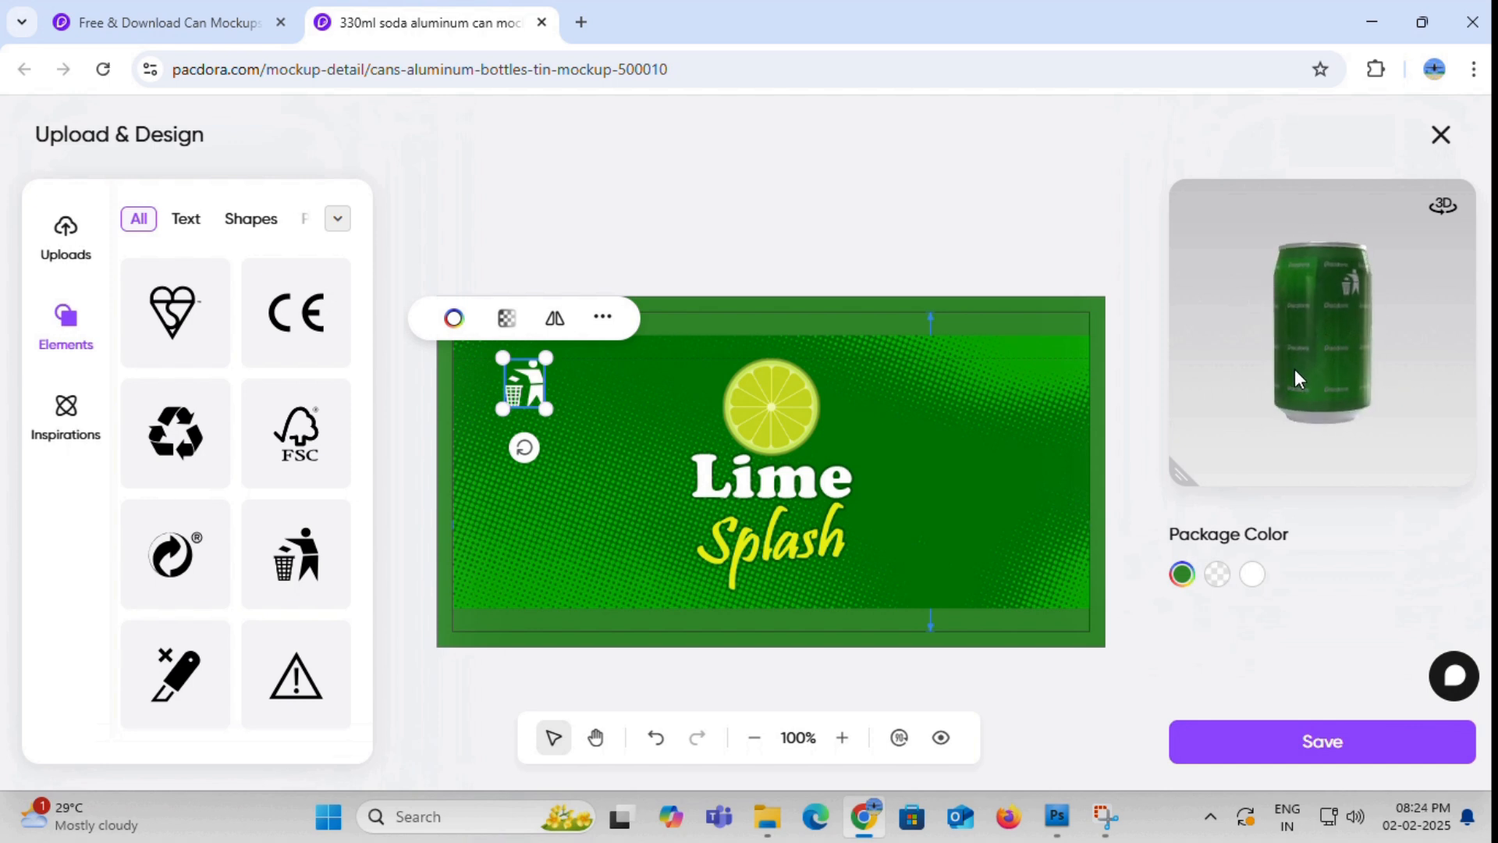
left_click_drag(525, 379, 484, 390)
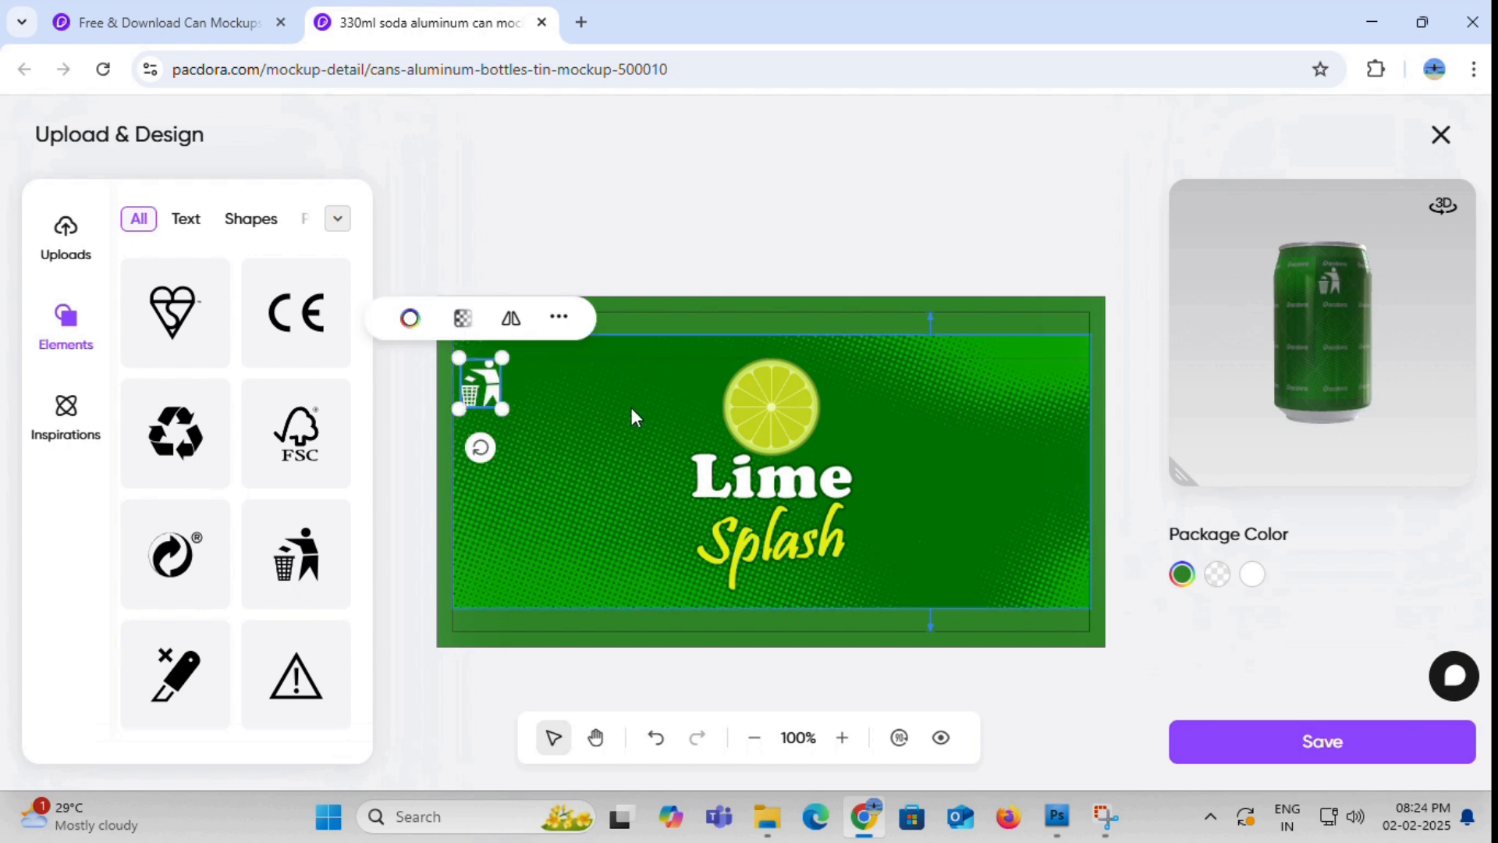
mouse_move(1317, 322)
left_mouse_down()
mouse_move(1261, 344)
mouse_move(1251, 307)
mouse_move(1237, 316)
mouse_move(1400, 326)
mouse_move(1293, 325)
left_mouse_up()
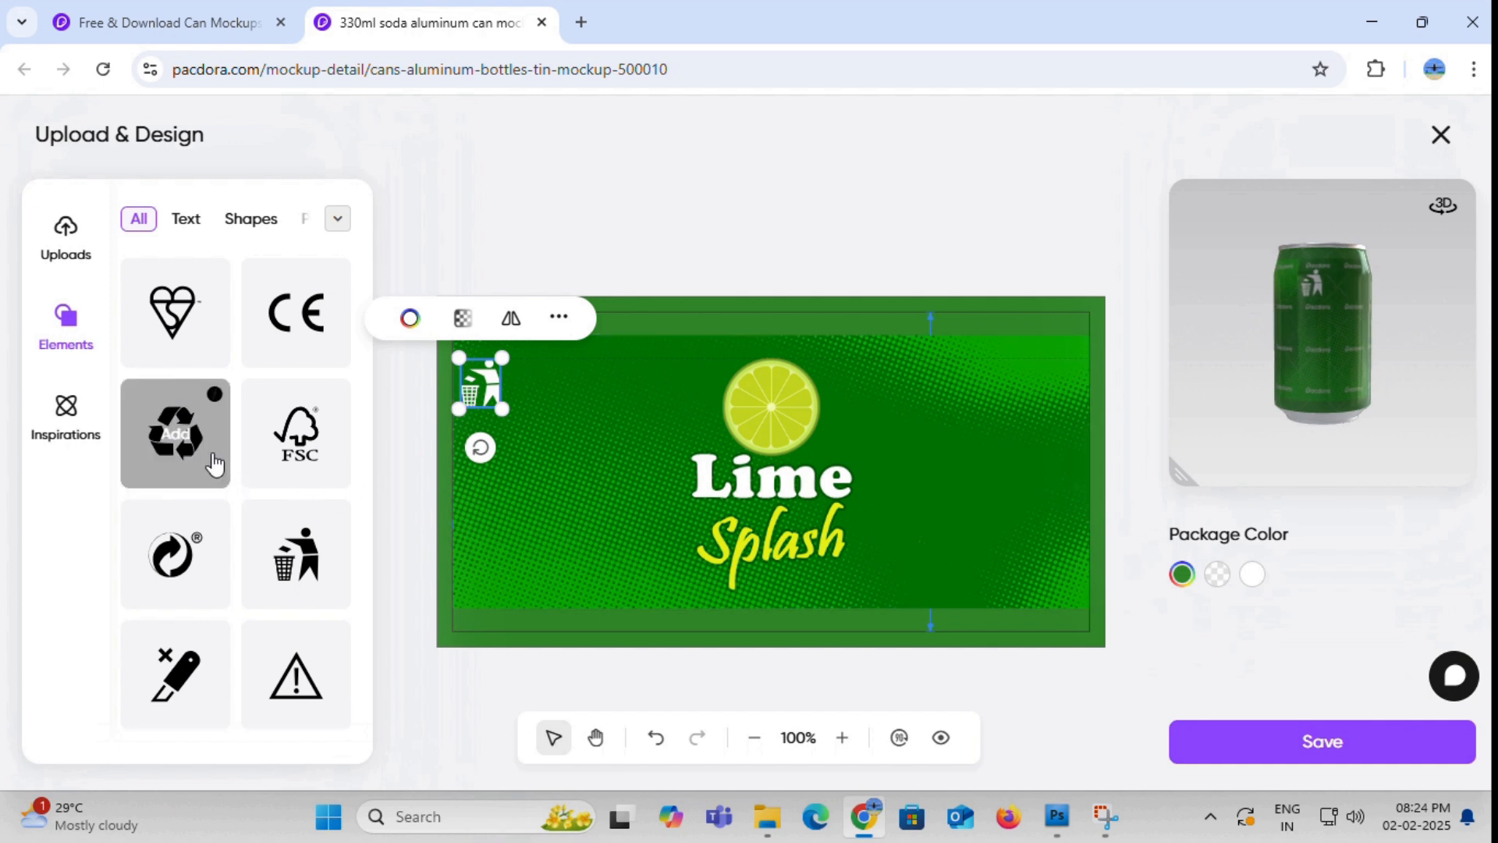
- Add the three-arrow recycling symbol to the label and recolor it white
left_click(185, 447)
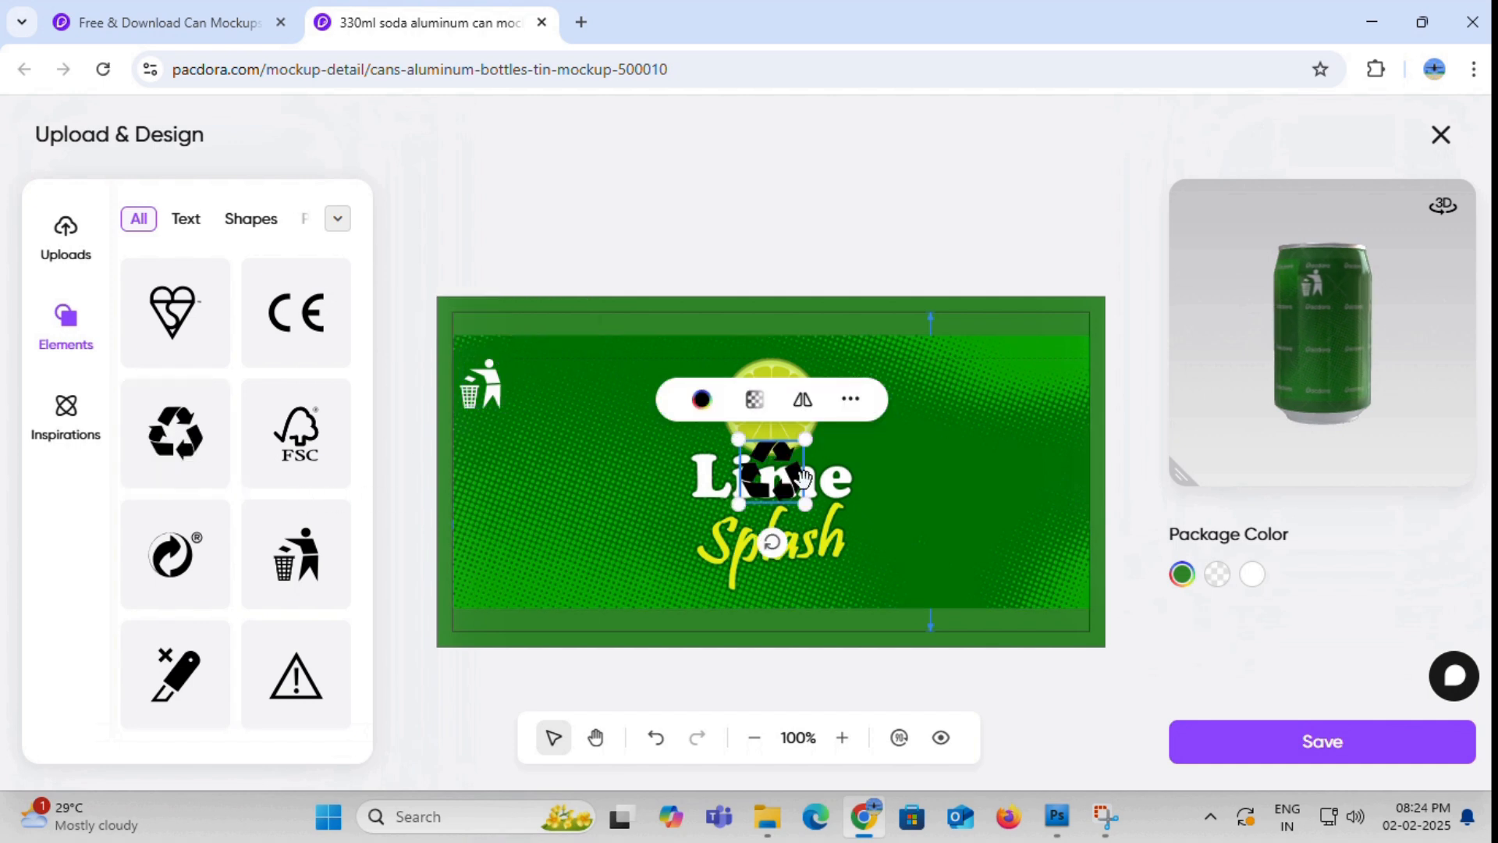
left_click(701, 398)
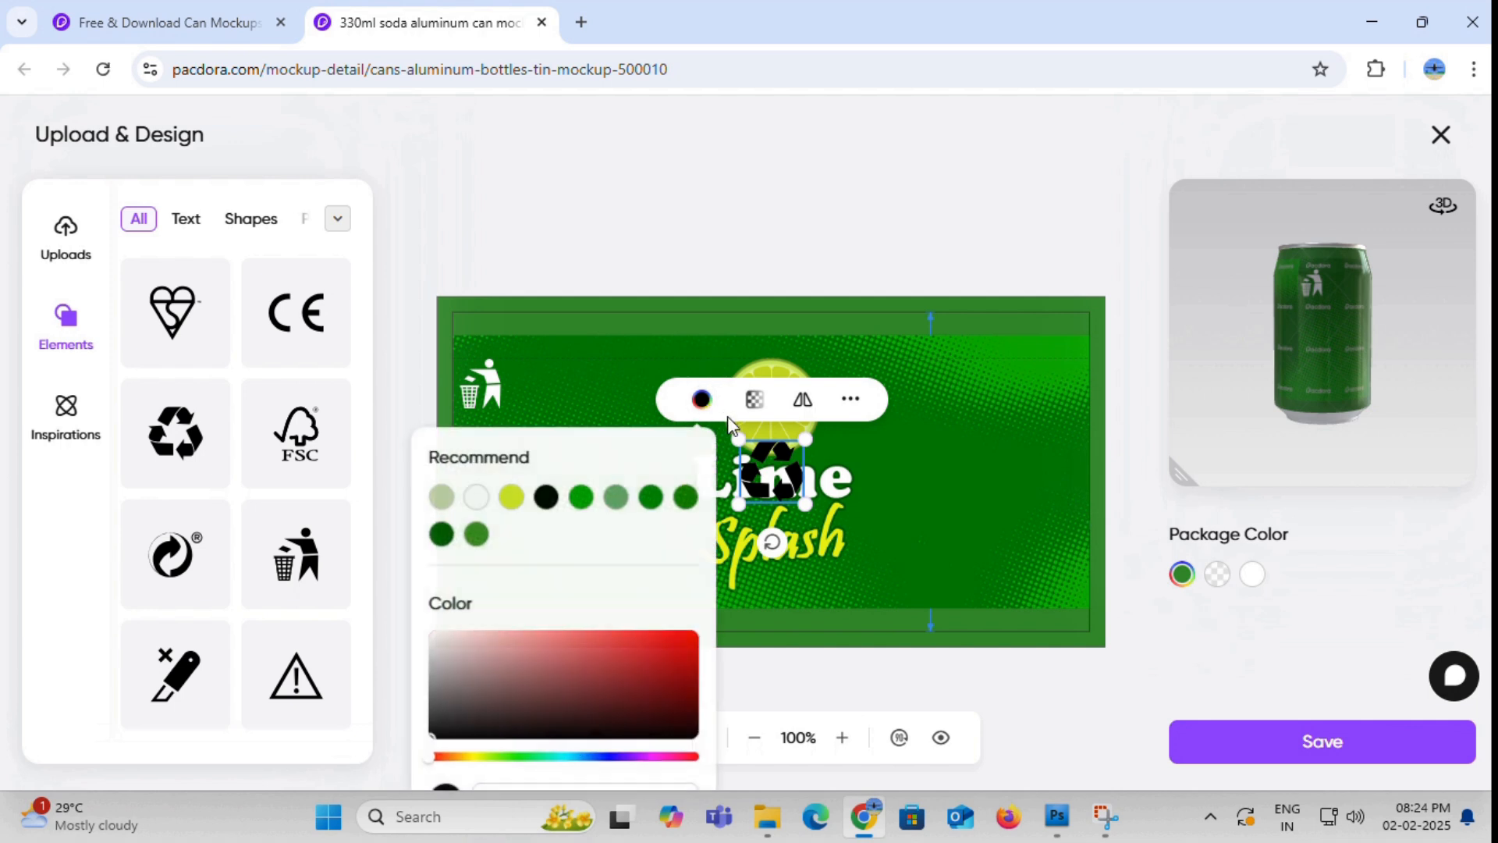
left_click(444, 657)
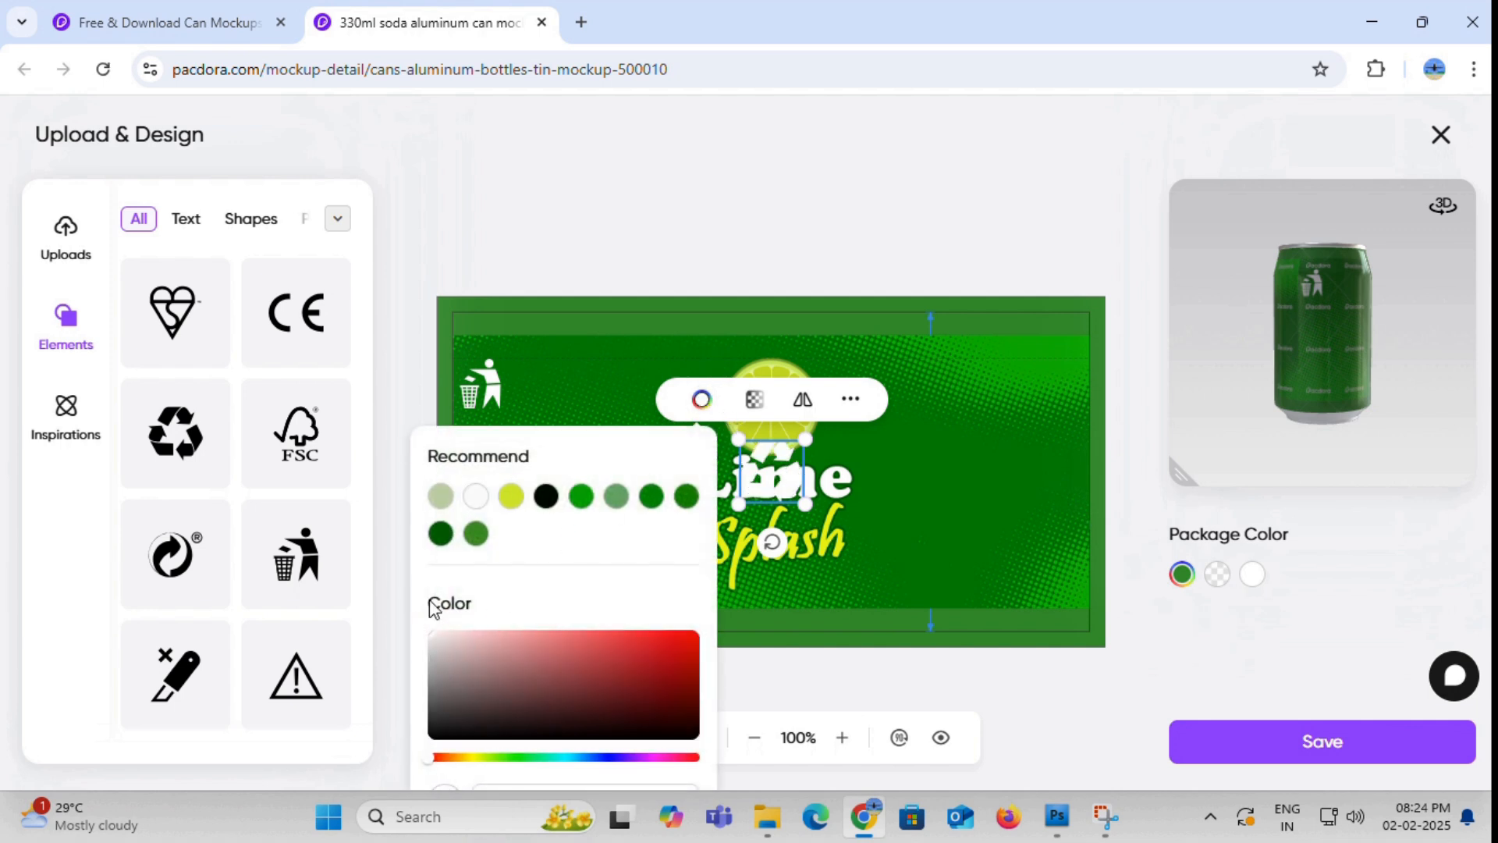
left_click(784, 483)
- Place a smaller recycling symbol in the label's lower-left corner, below the litter-bin symbol, and check the 3D can
left_click_drag(784, 483, 496, 567)
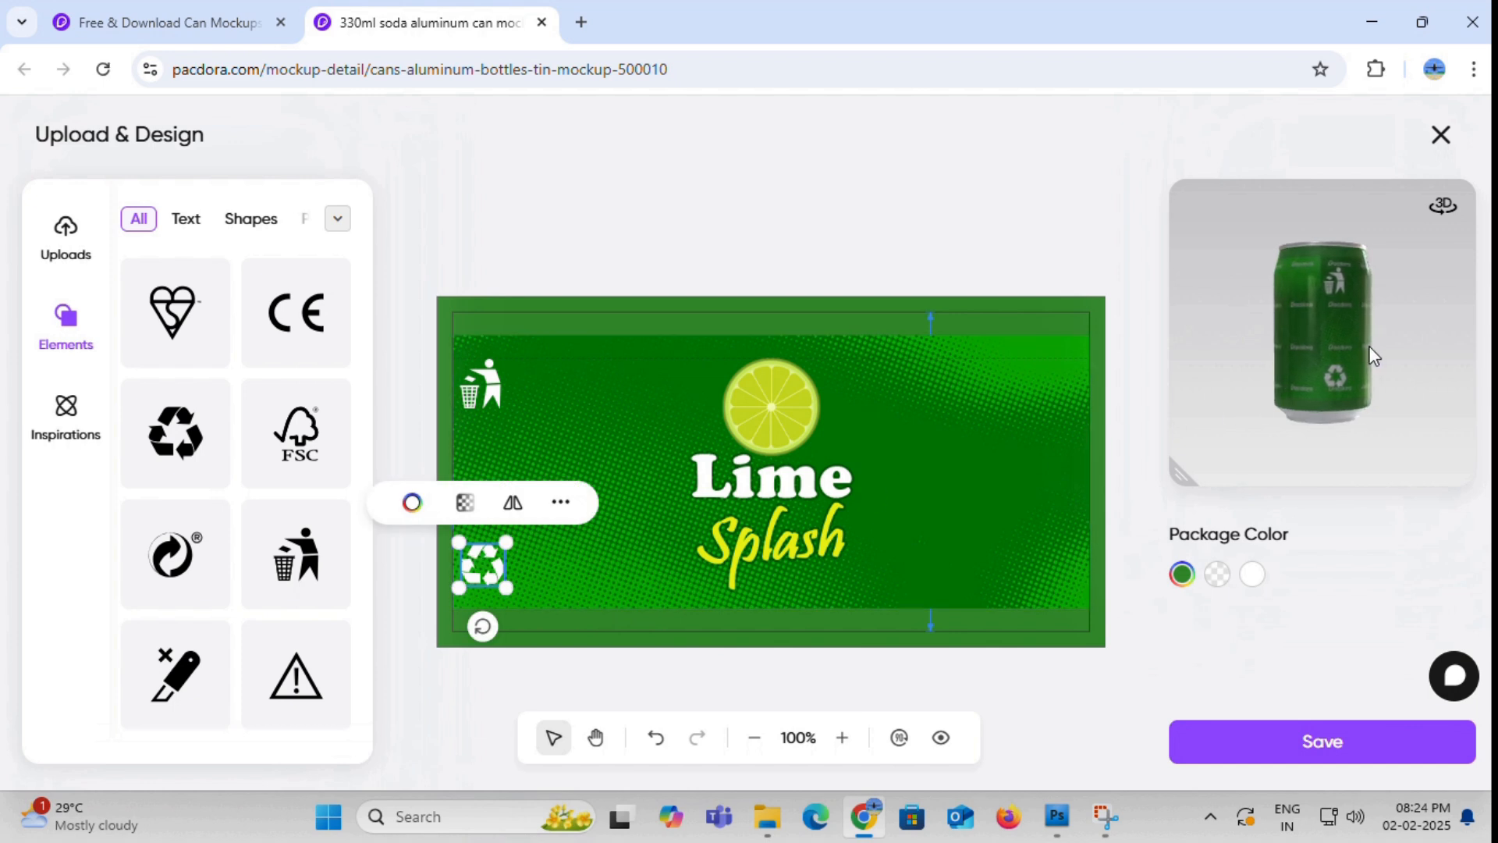
left_click_drag(498, 590, 485, 572)
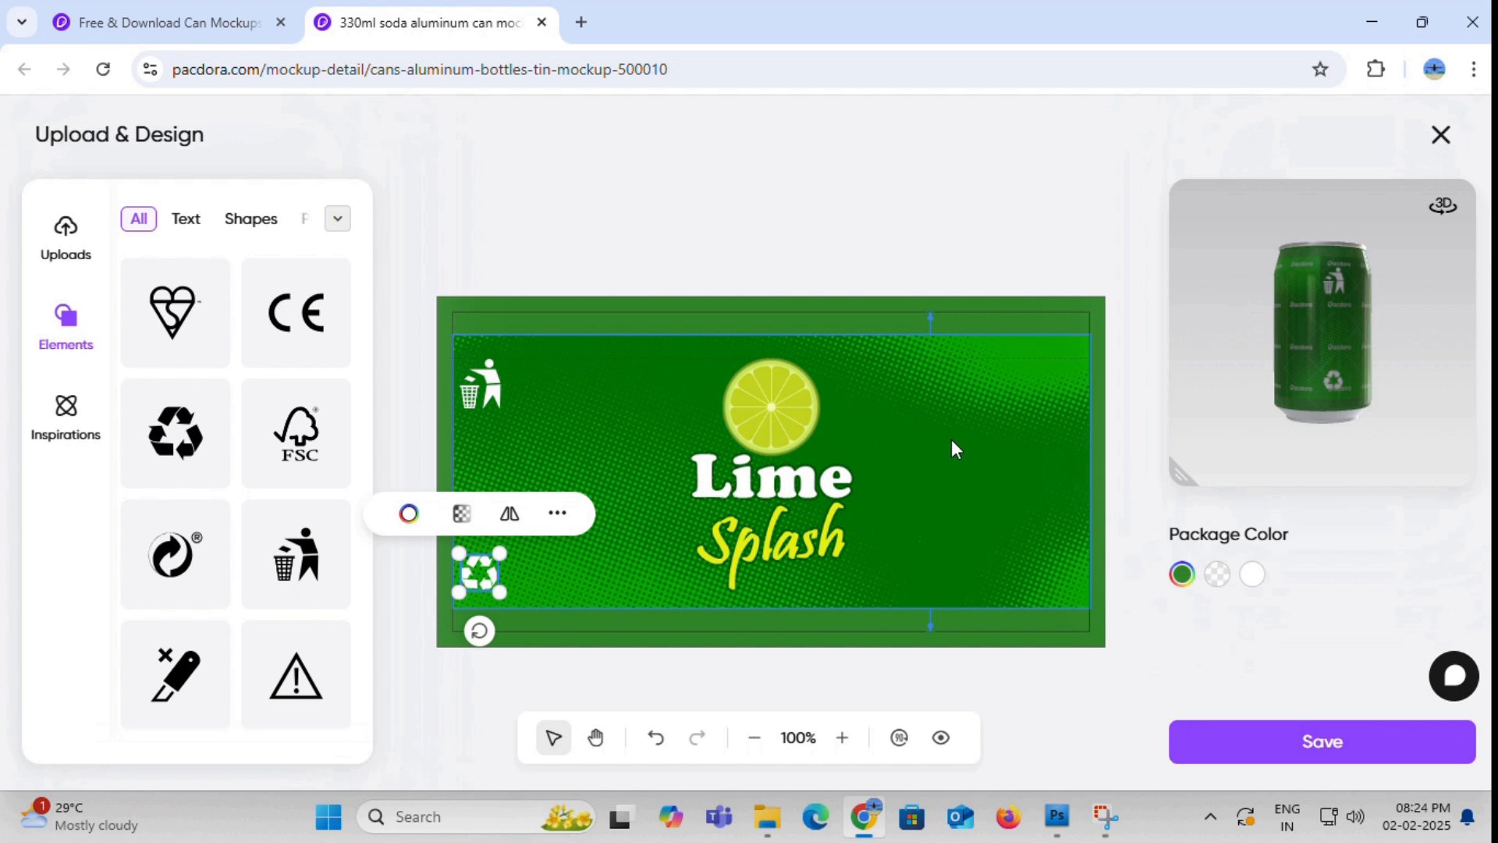
left_click_drag(1267, 388, 1214, 367)
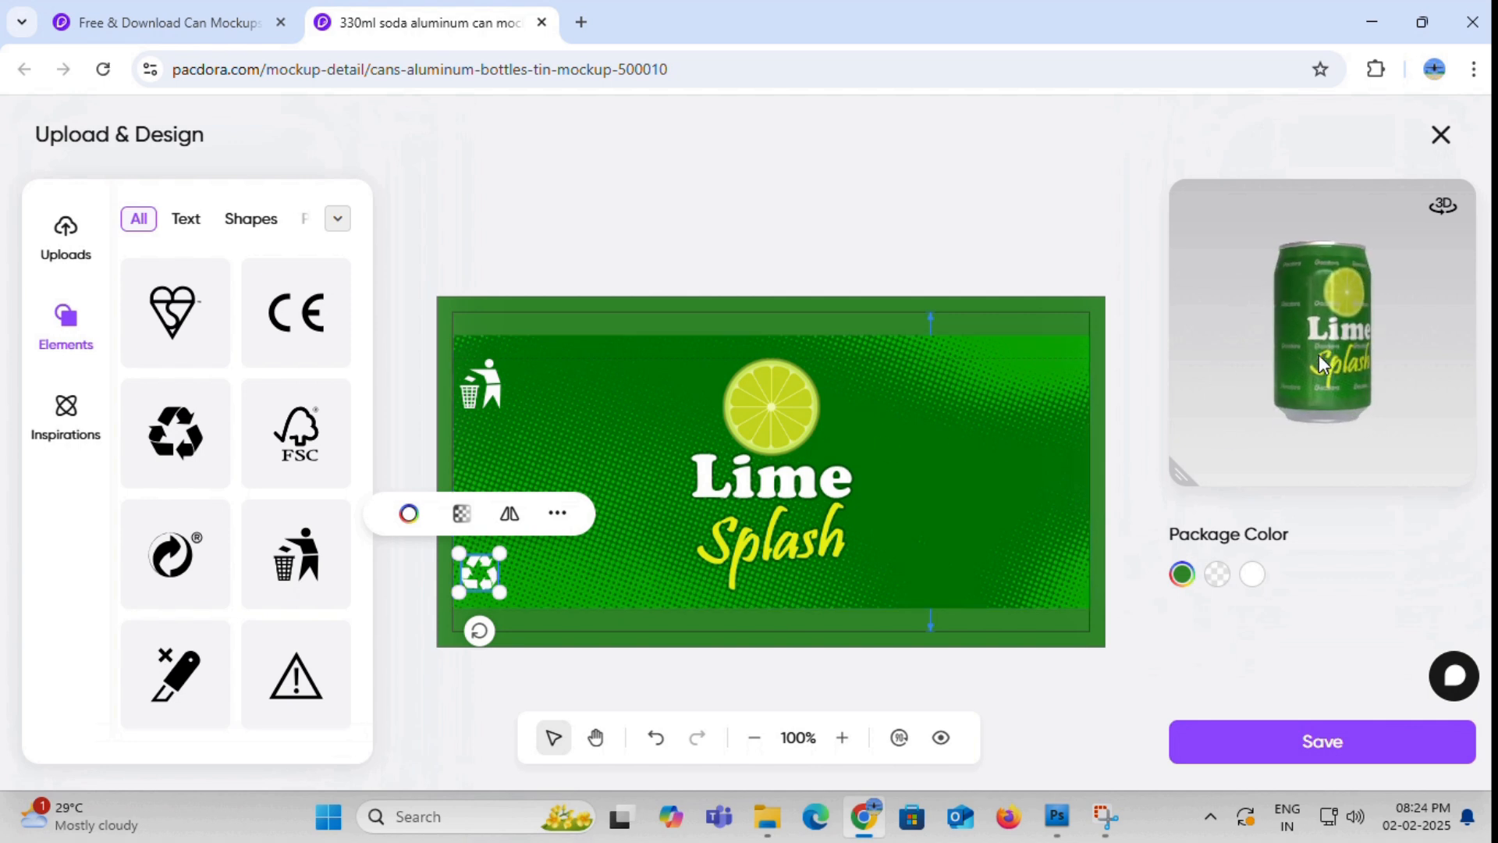
left_click(973, 472)
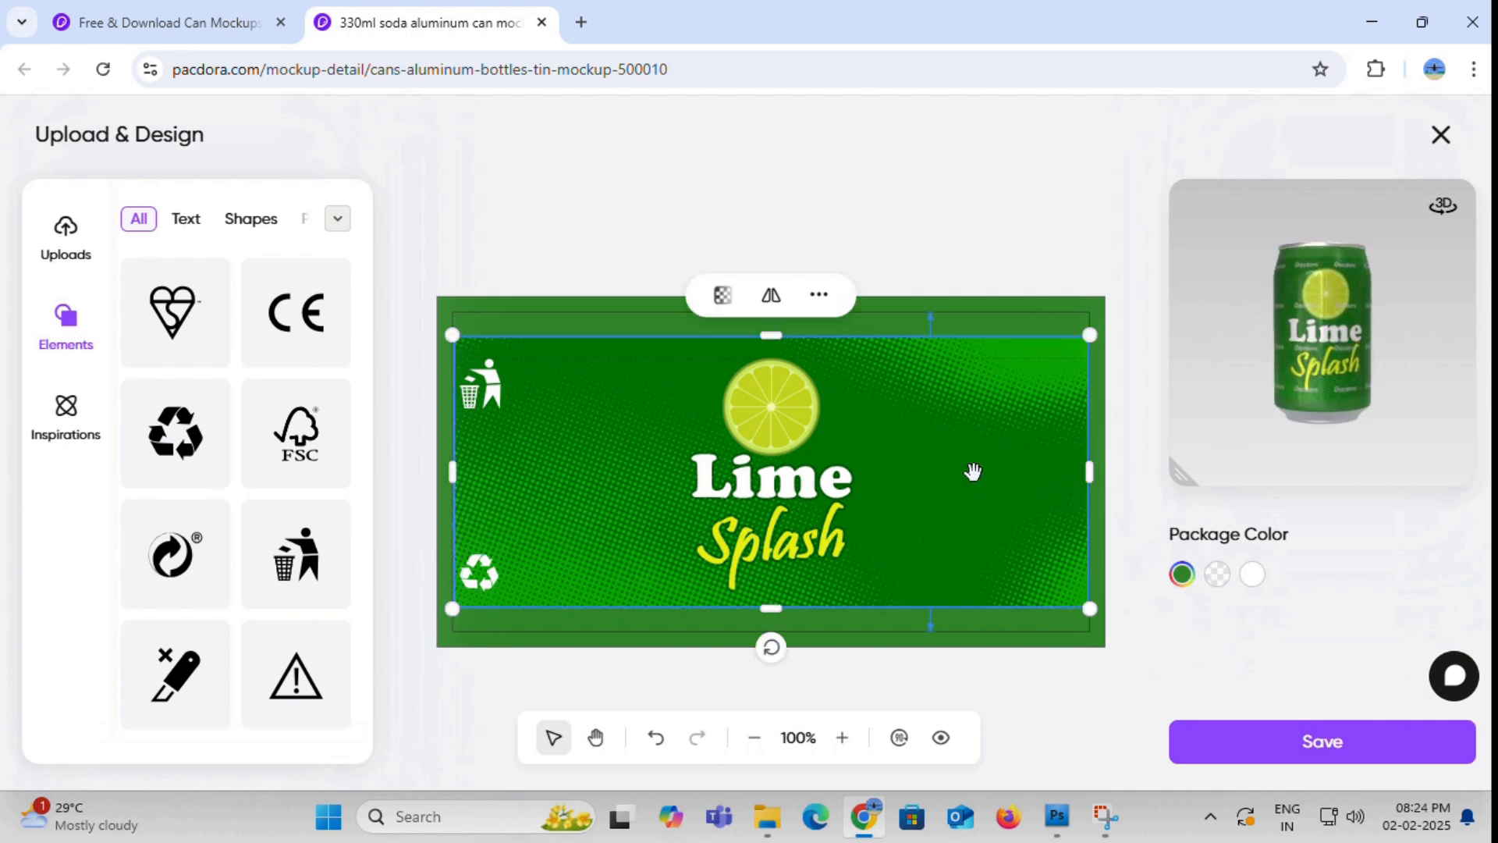
- Save the label design, then look over the 3D can mockup and the alternative can sizes while keeping 330ml
left_click(1303, 749)
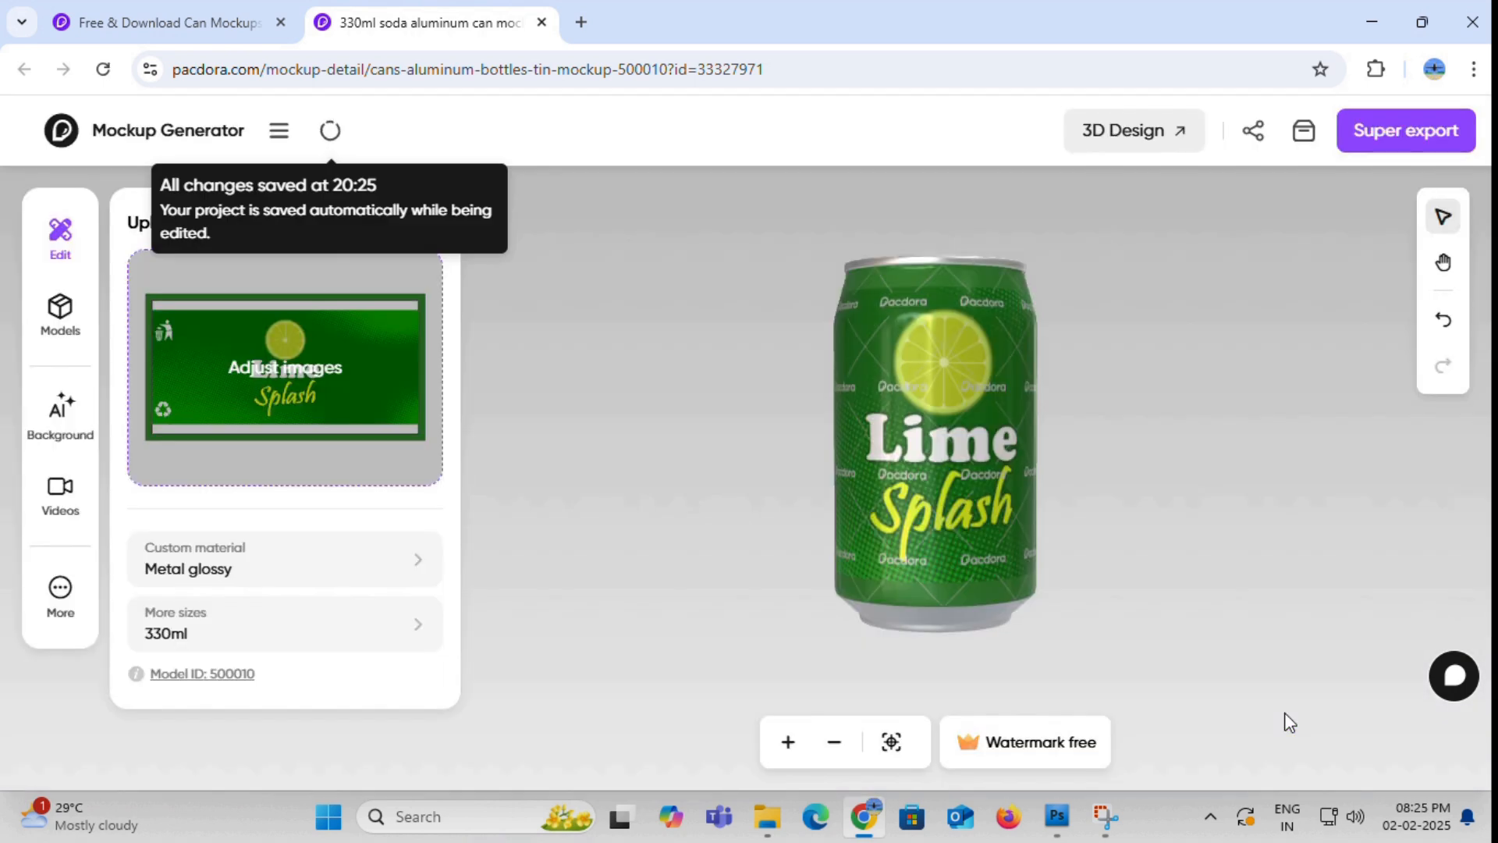
left_click_drag(919, 396, 1224, 389)
mouse_move(1017, 494)
left_mouse_down()
mouse_move(1046, 504)
mouse_move(979, 508)
mouse_move(1123, 495)
mouse_move(972, 490)
mouse_move(1018, 499)
left_mouse_up()
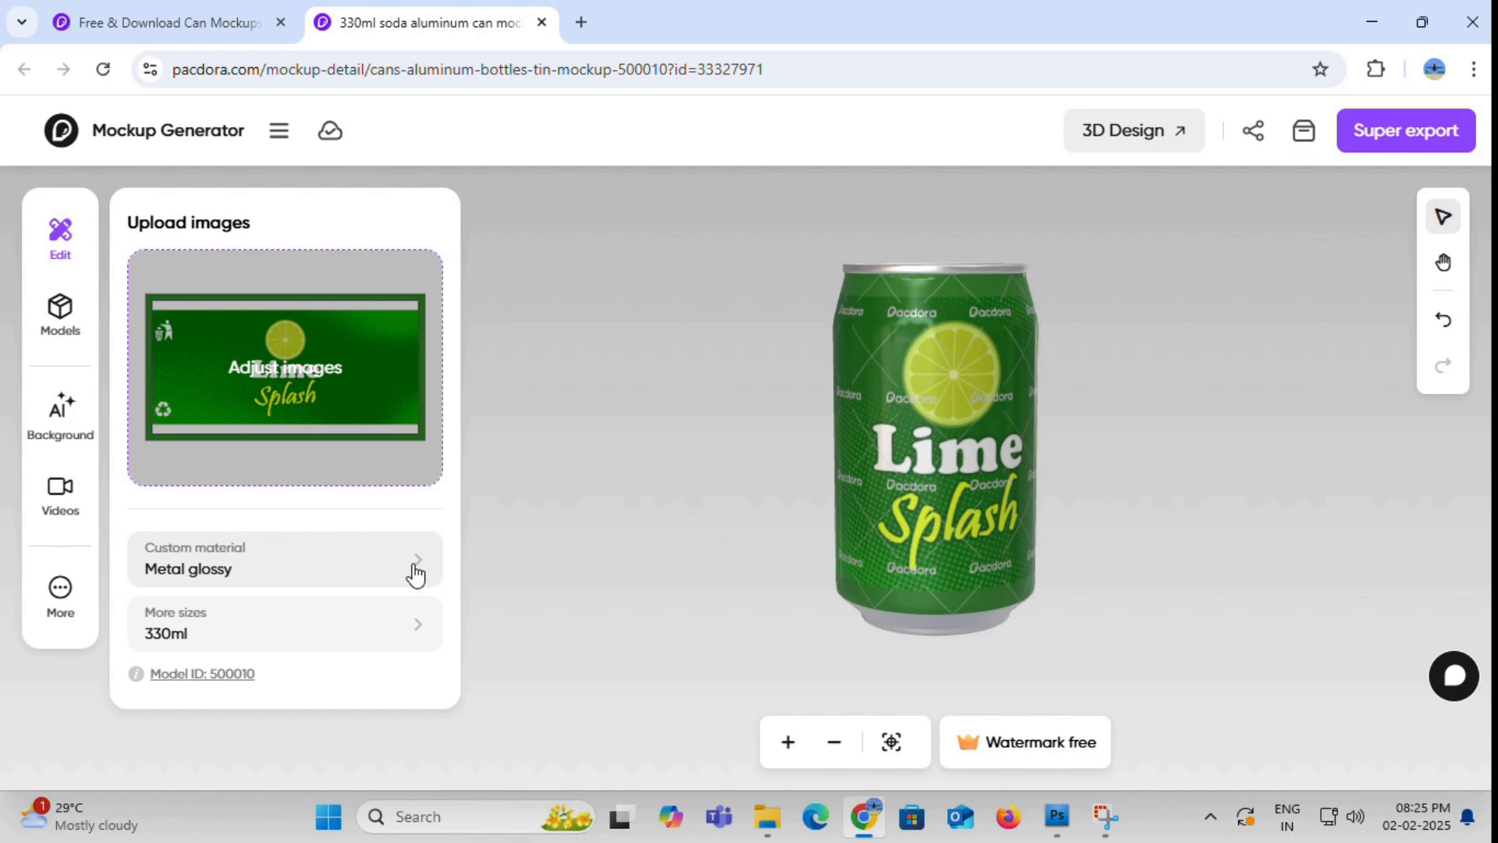
left_click(408, 638)
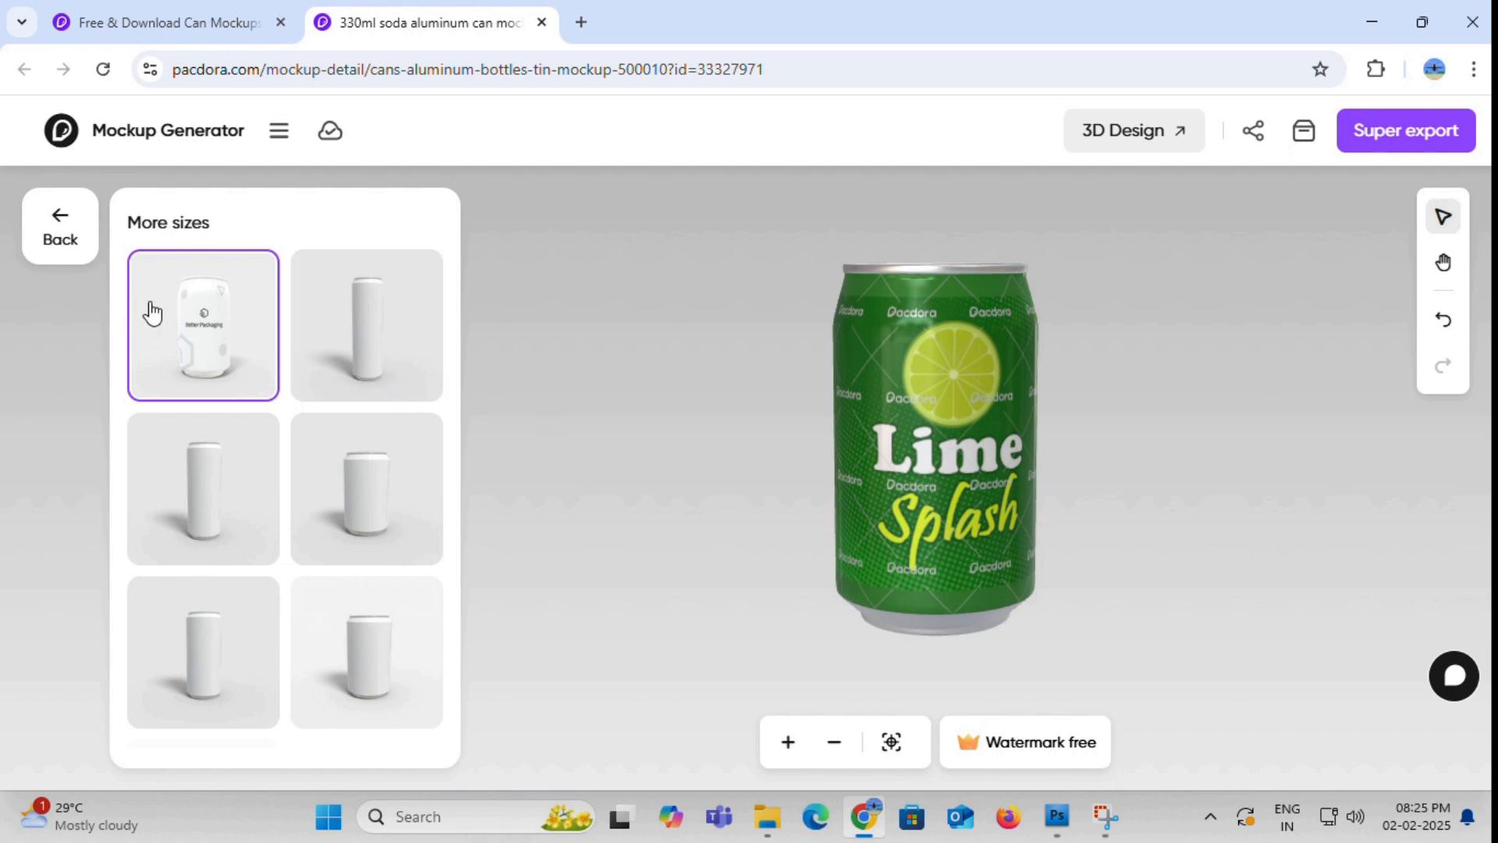
left_click(62, 238)
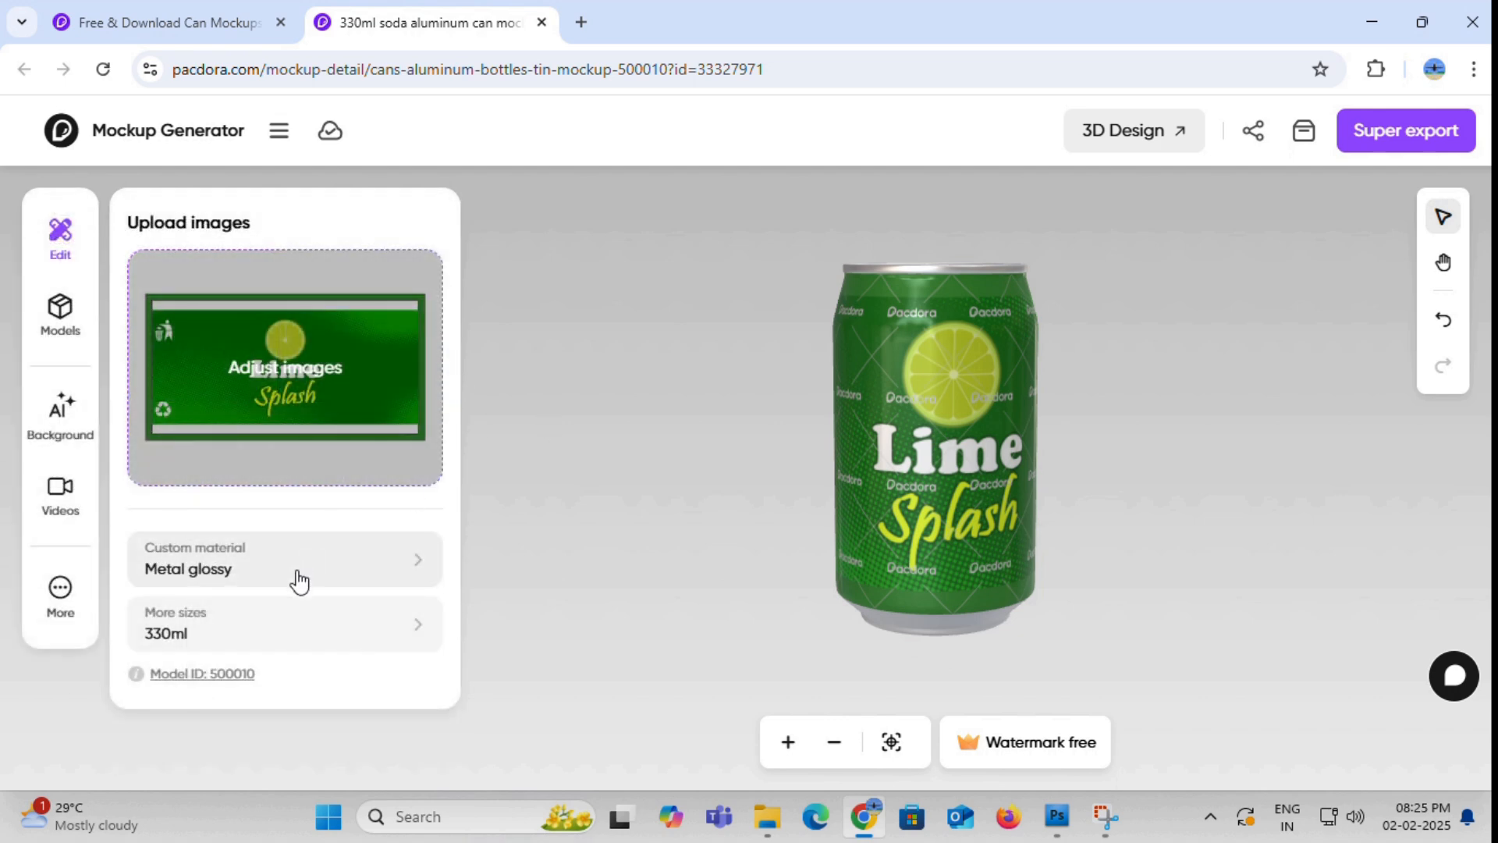
- Try yellow #dff51a and green #93b986 as the metal tank color, settle on pale green #e9ffe3, and inspect the can
left_click(423, 568)
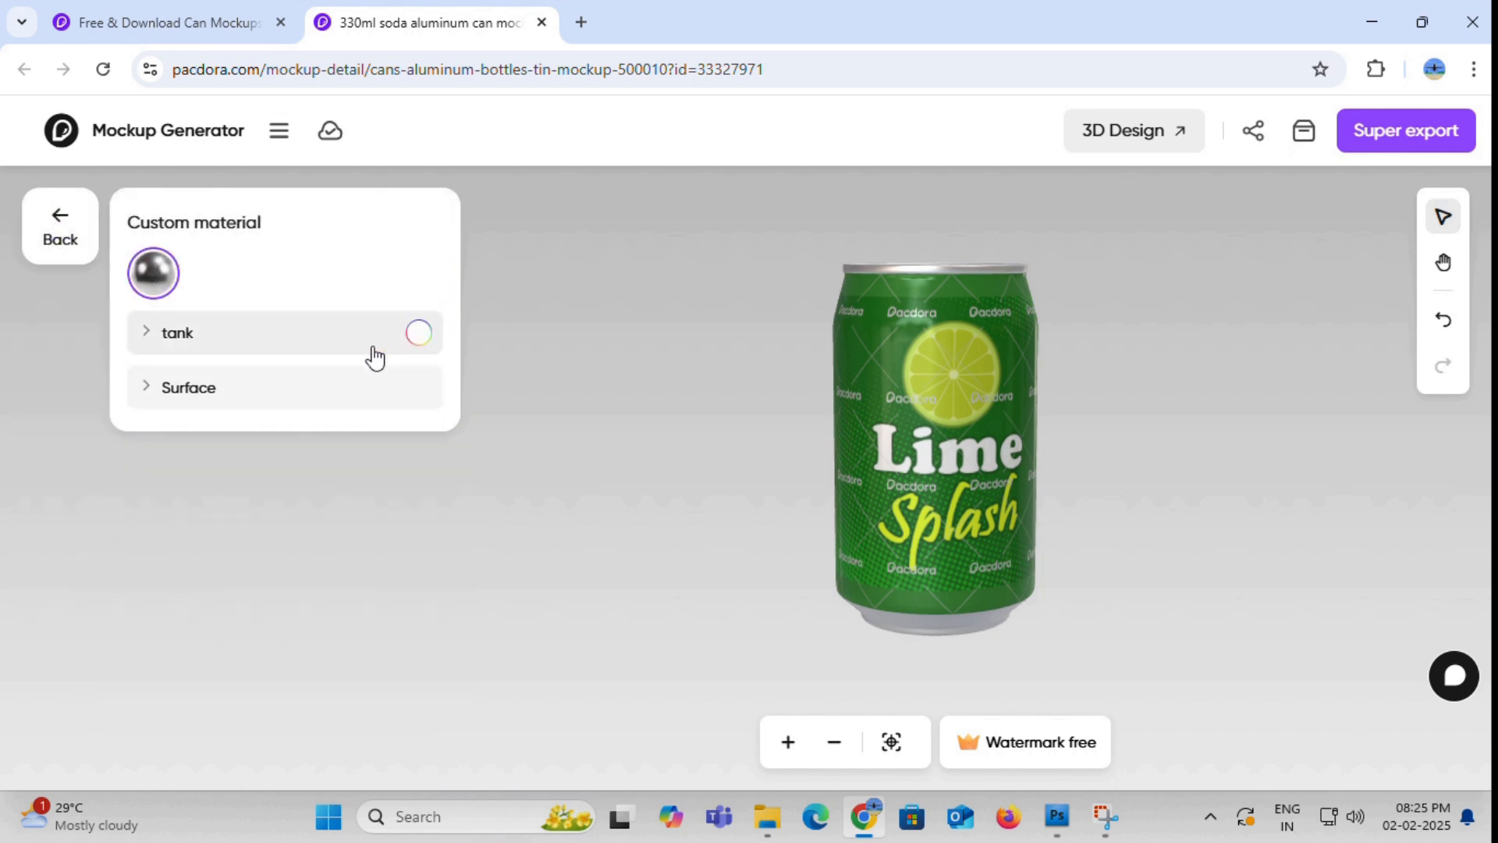
left_click(418, 335)
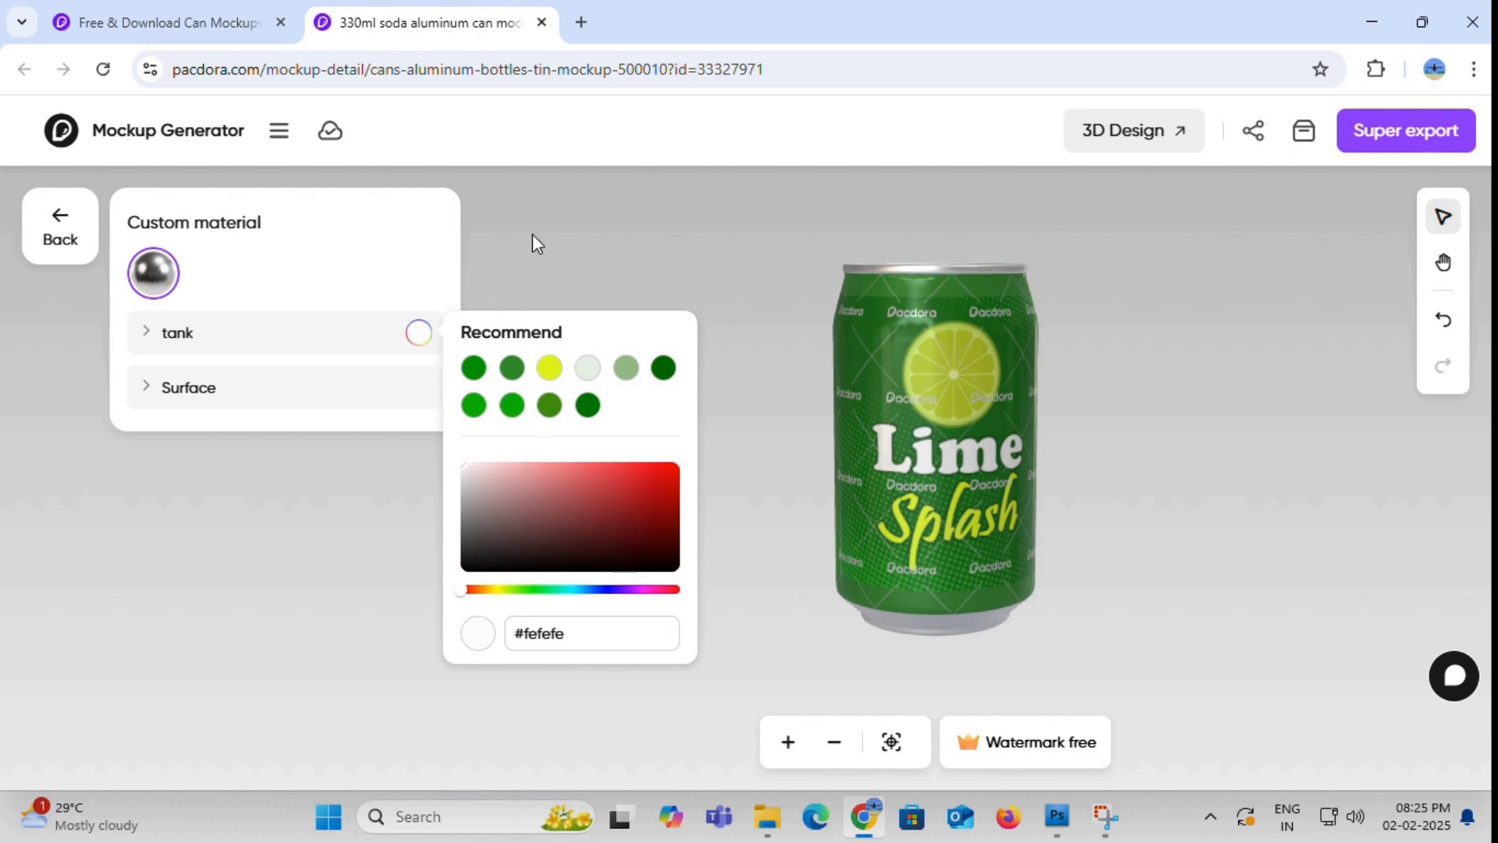
left_click(557, 374)
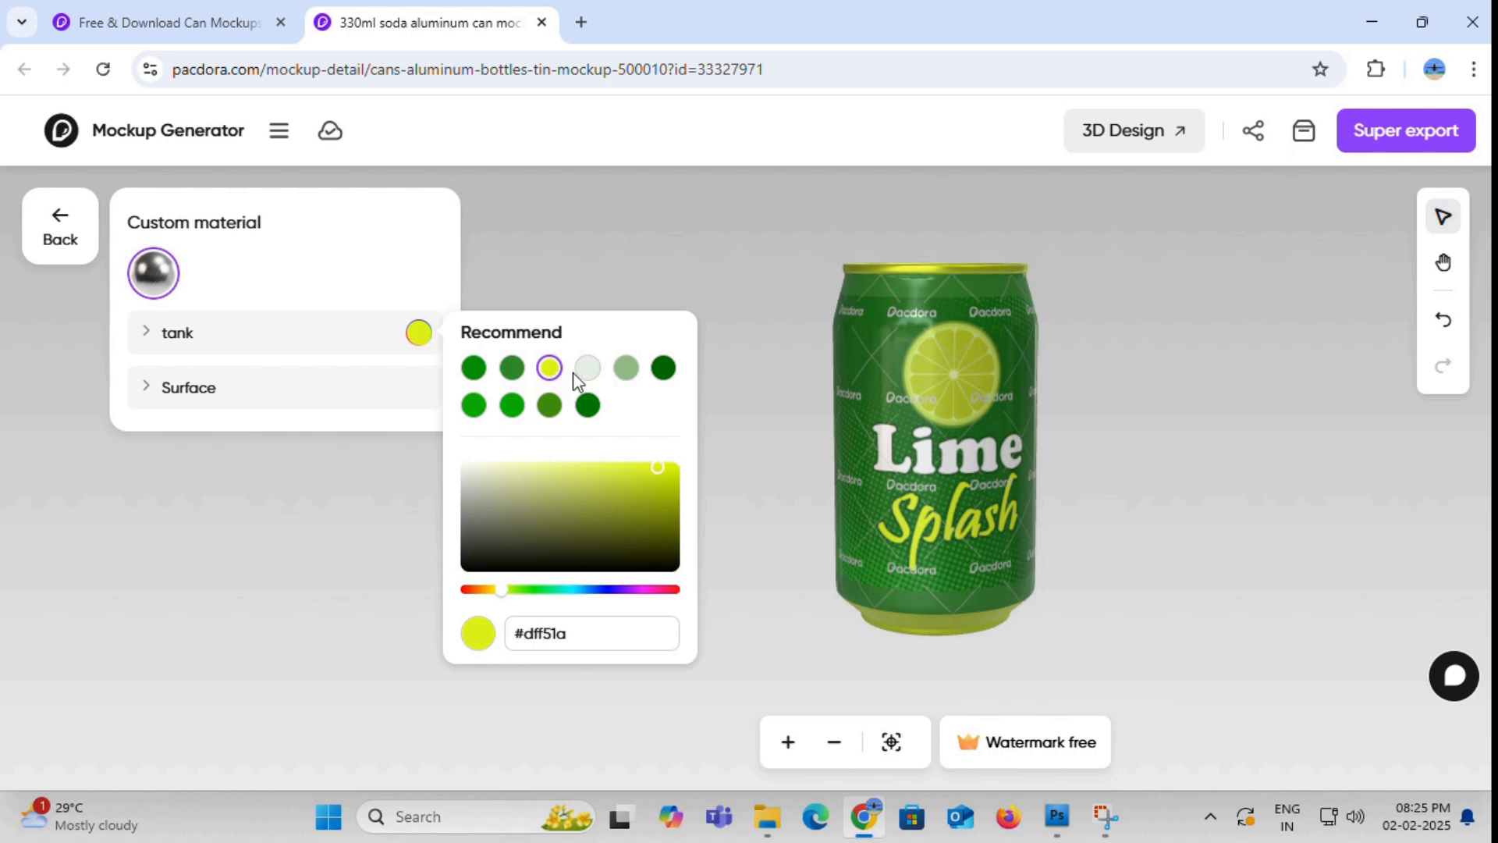
left_click(587, 370)
left_click(626, 370)
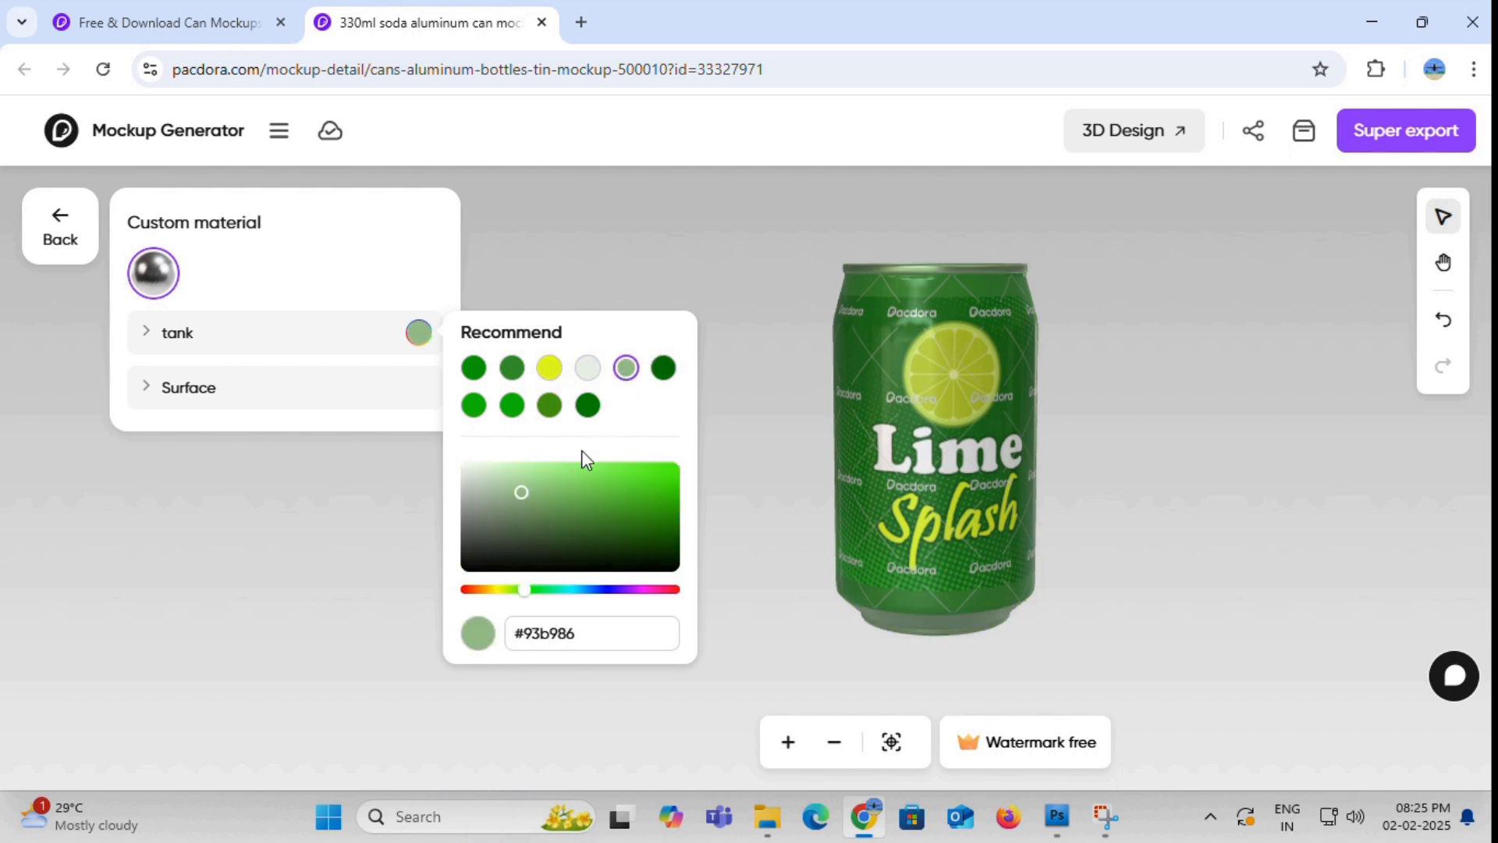
left_click_drag(523, 495, 486, 470)
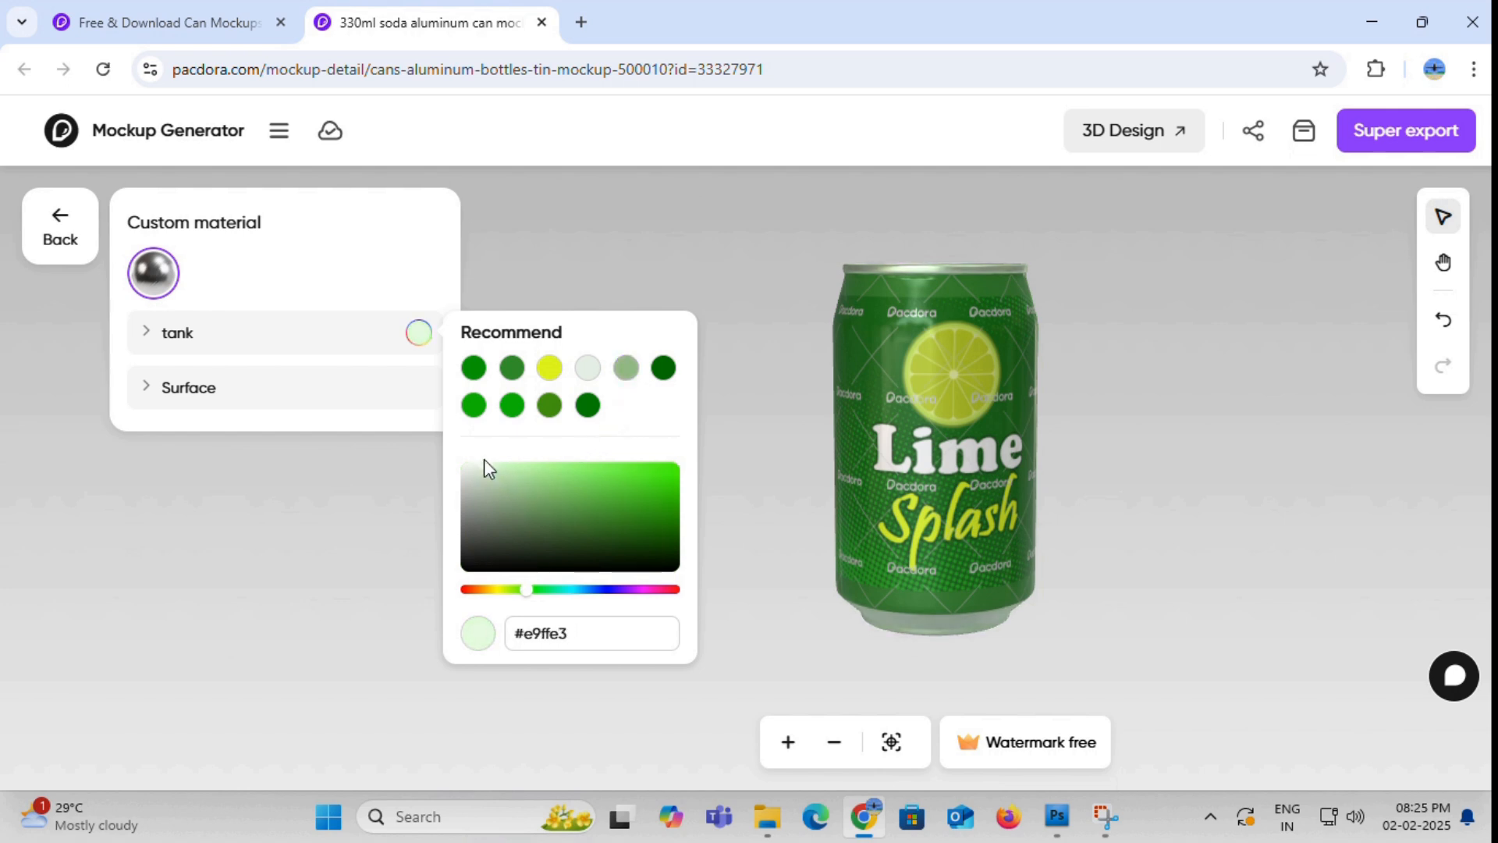
left_click(740, 392)
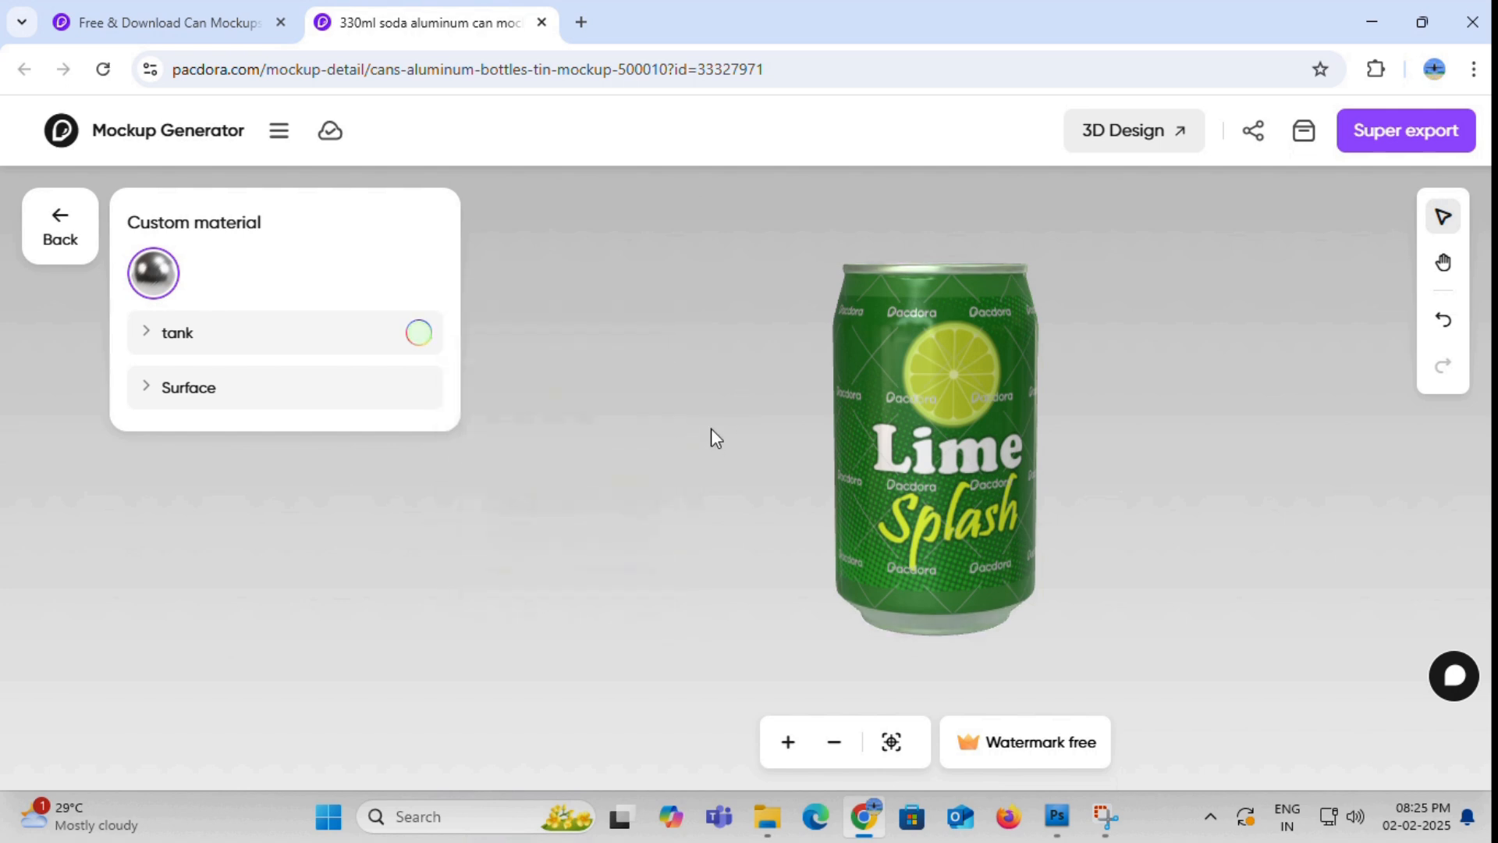
left_click_drag(916, 348, 919, 552)
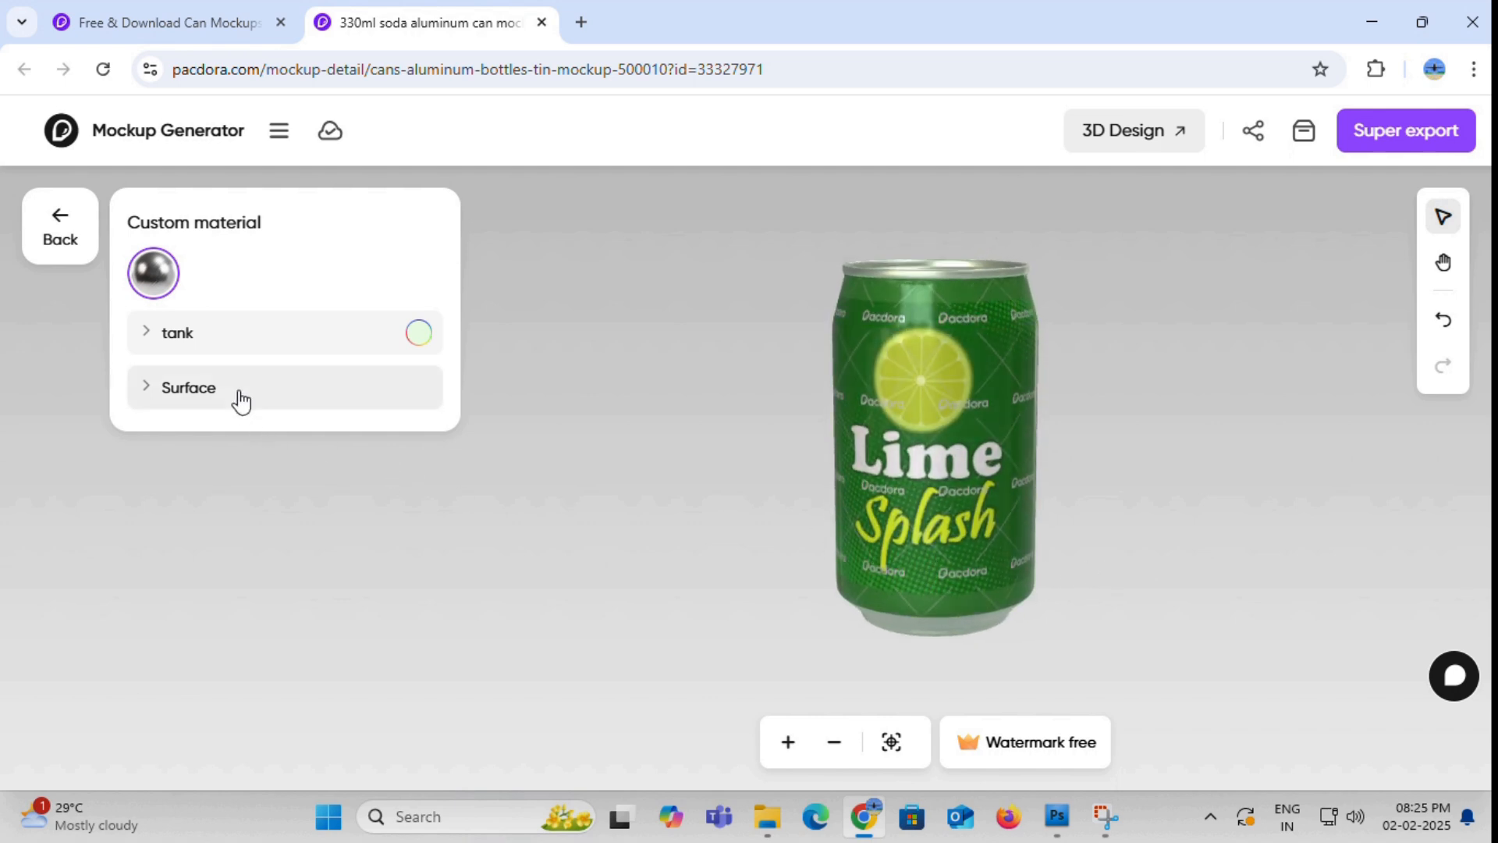
left_click_drag(999, 406, 850, 443)
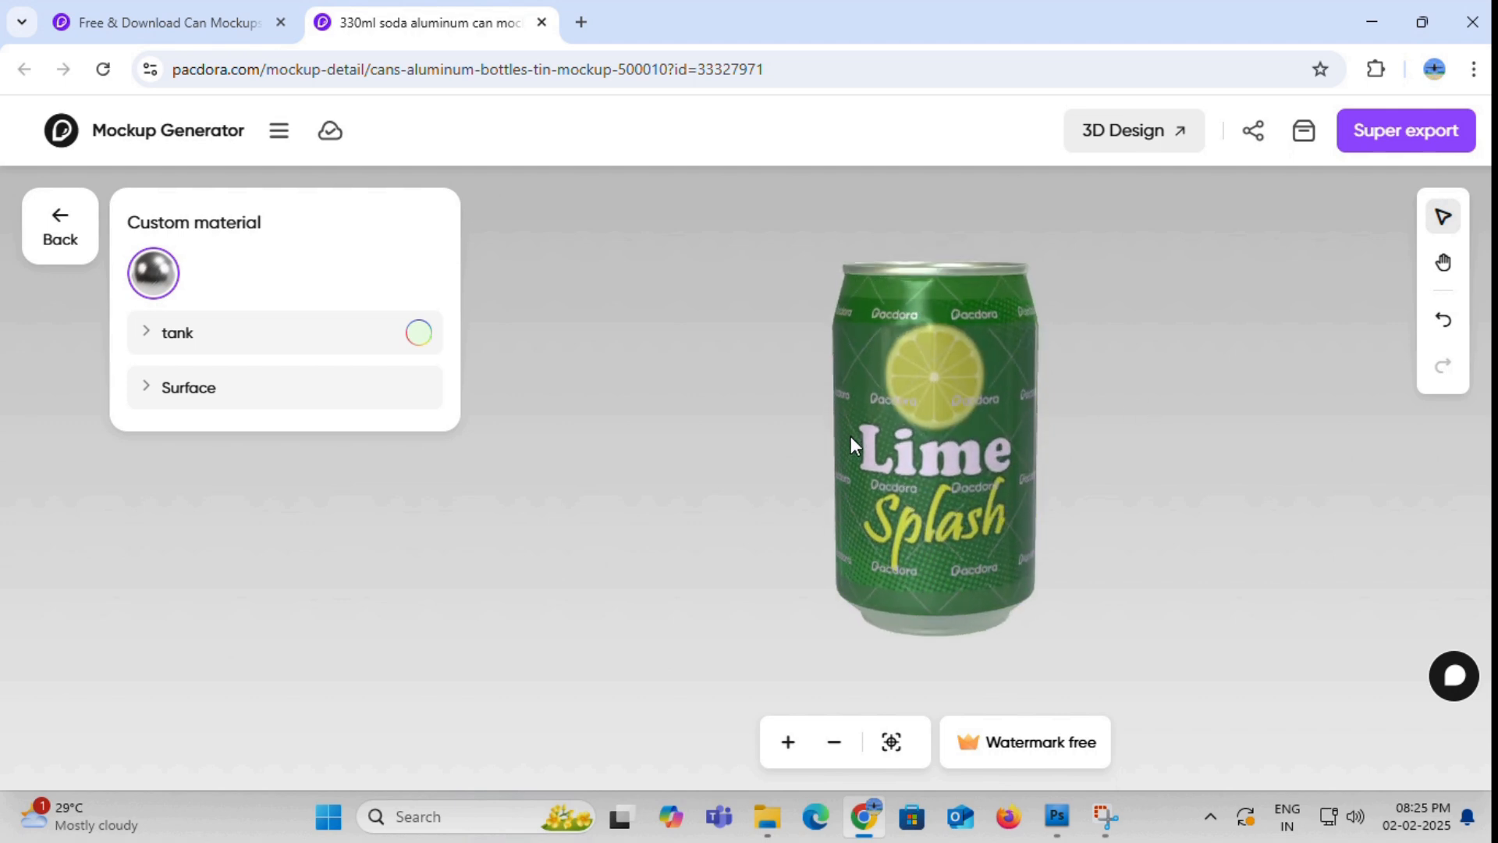
- Set the transmission of the can's surface material to 8%
left_click(389, 402)
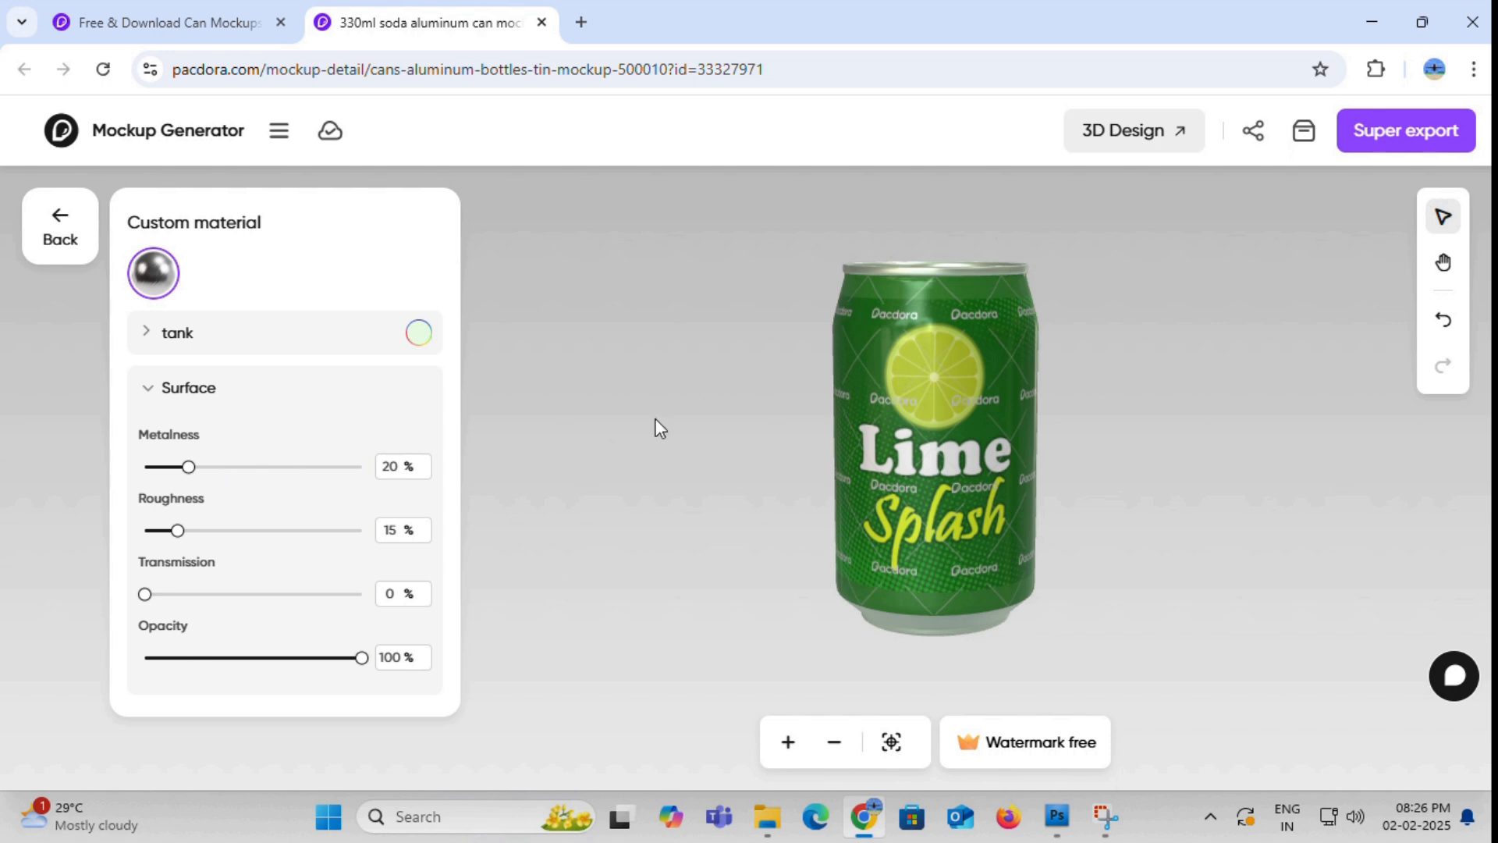
left_click_drag(1002, 381, 989, 409)
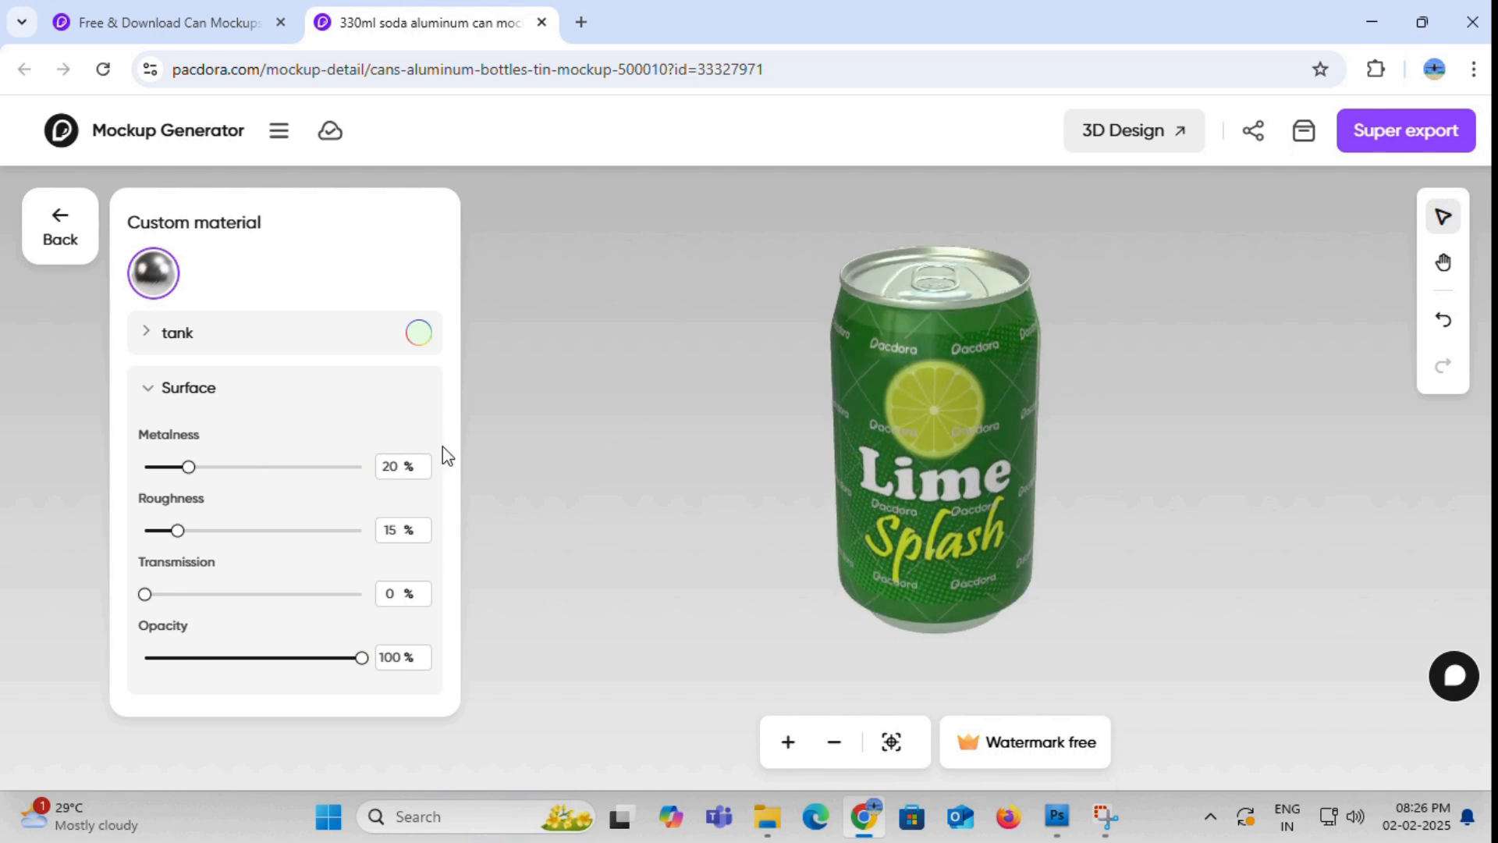
mouse_move(188, 470)
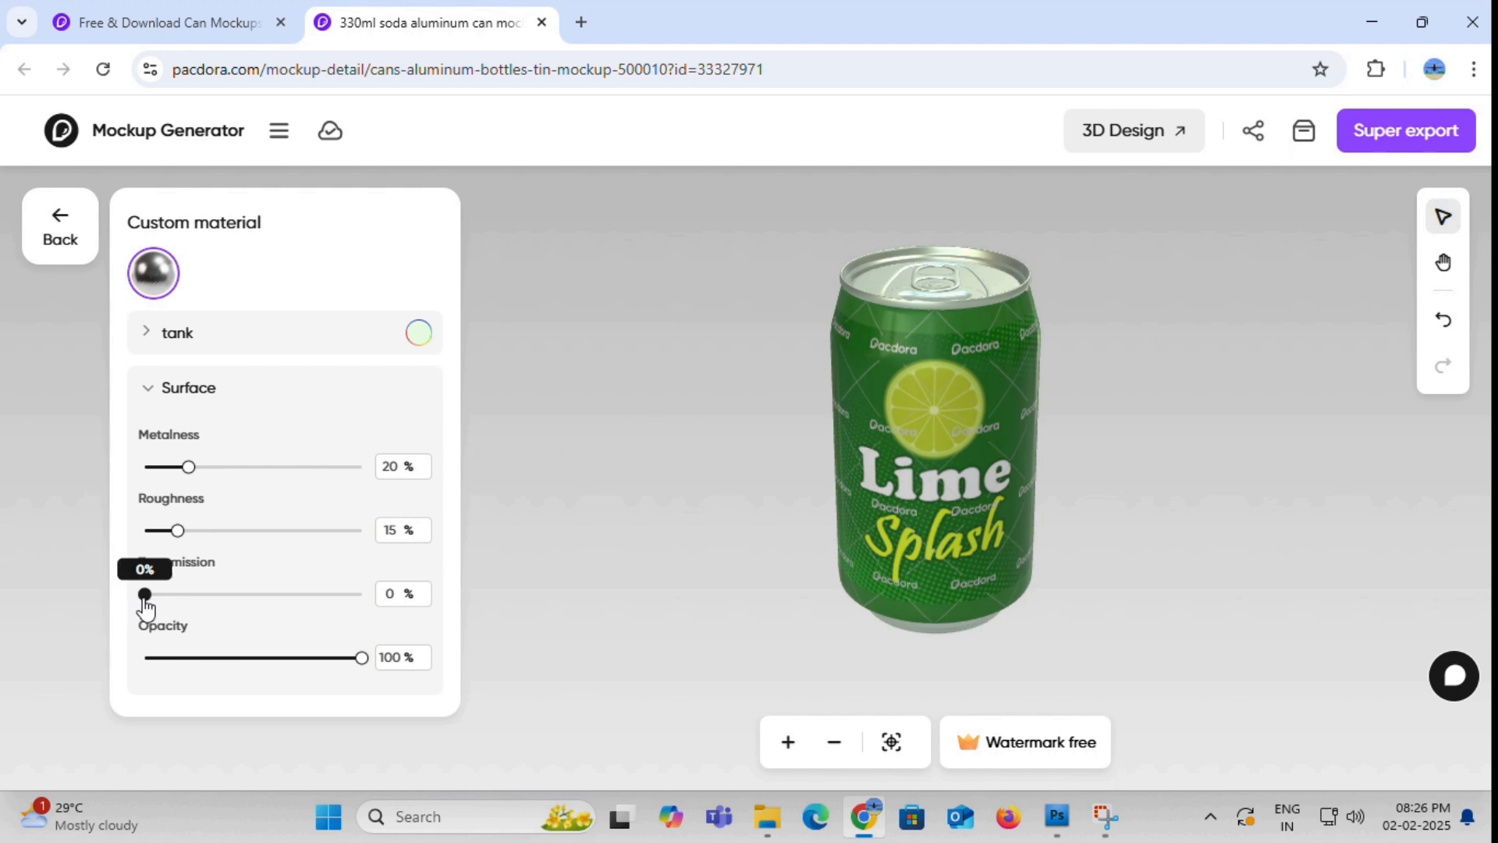
mouse_move(148, 600)
left_mouse_down()
mouse_move(308, 622)
mouse_move(160, 614)
left_mouse_up()
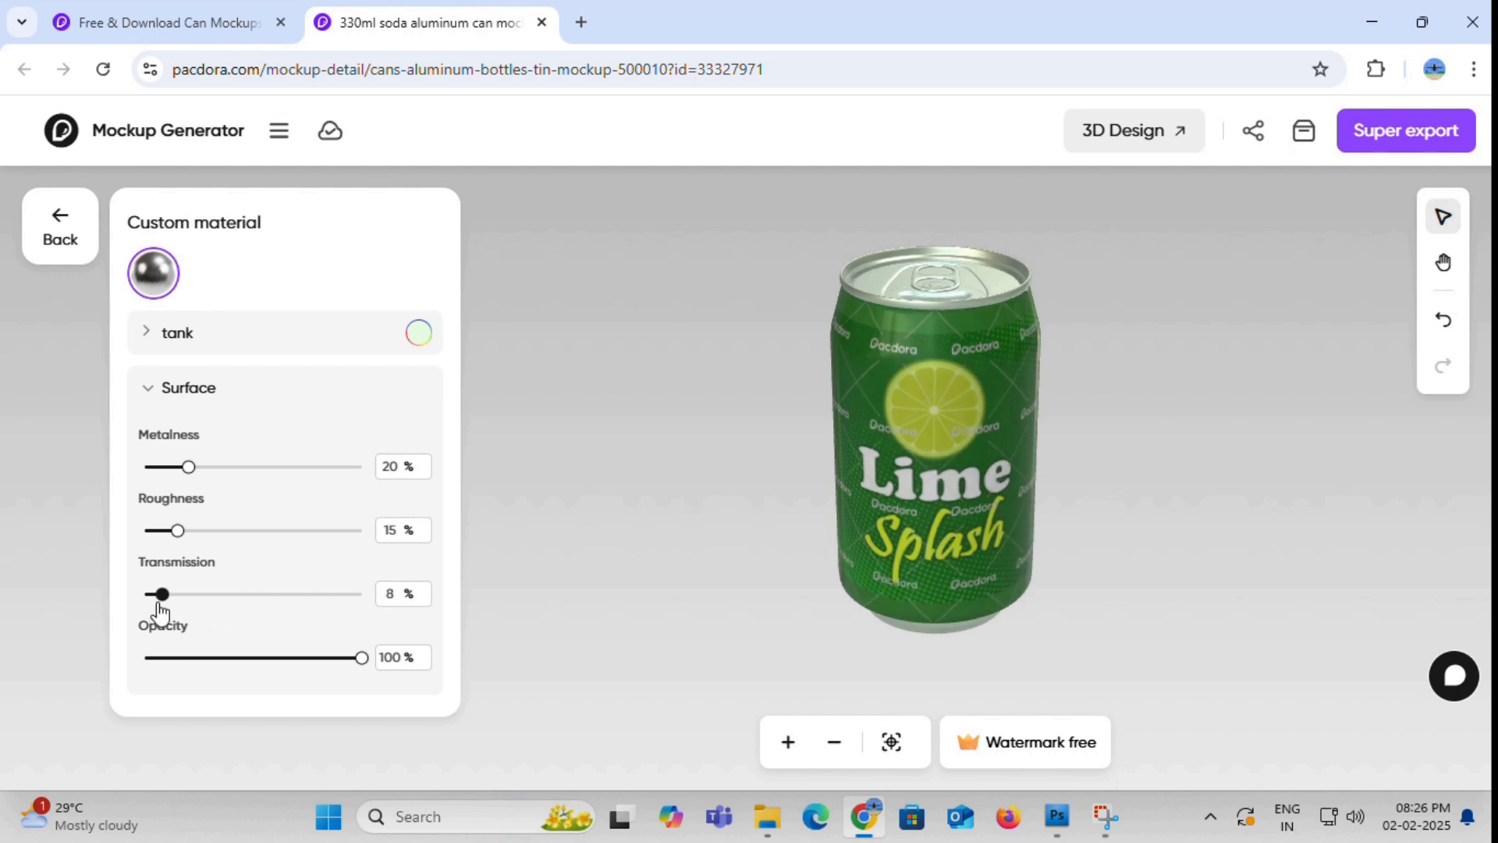
- Fine-tune the roughness and metalness of the can's surface material, then turn the can to an upright front view
left_click_drag(185, 537, 191, 535)
mouse_move(194, 476)
left_mouse_down()
mouse_move(217, 477)
mouse_move(199, 476)
left_mouse_up()
left_click_drag(189, 532, 184, 533)
left_click_drag(199, 480, 189, 483)
left_click(564, 479)
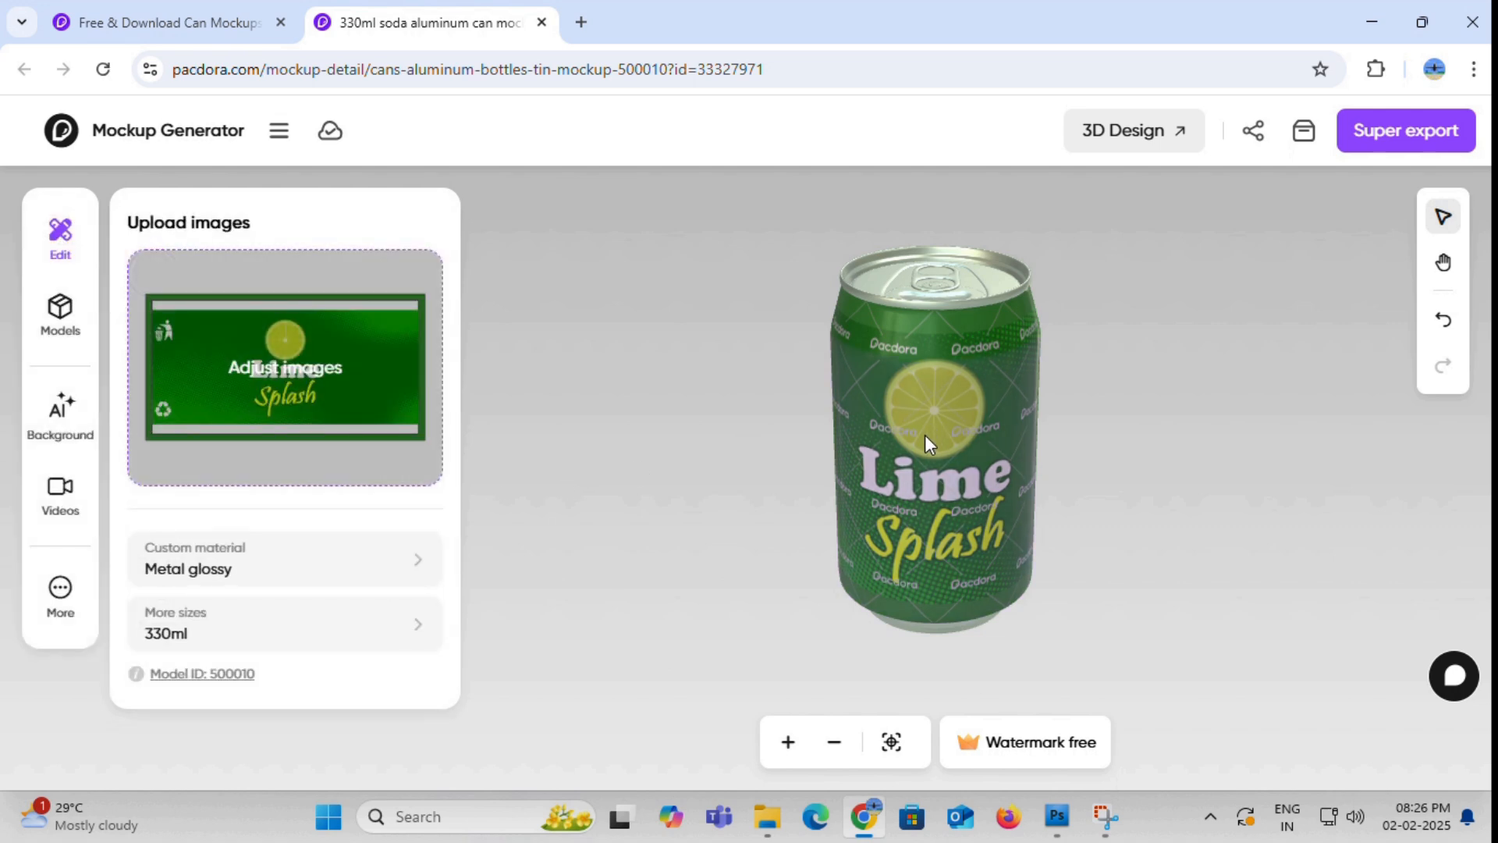
left_click_drag(925, 434, 933, 405)
left_click_drag(863, 473, 881, 465)
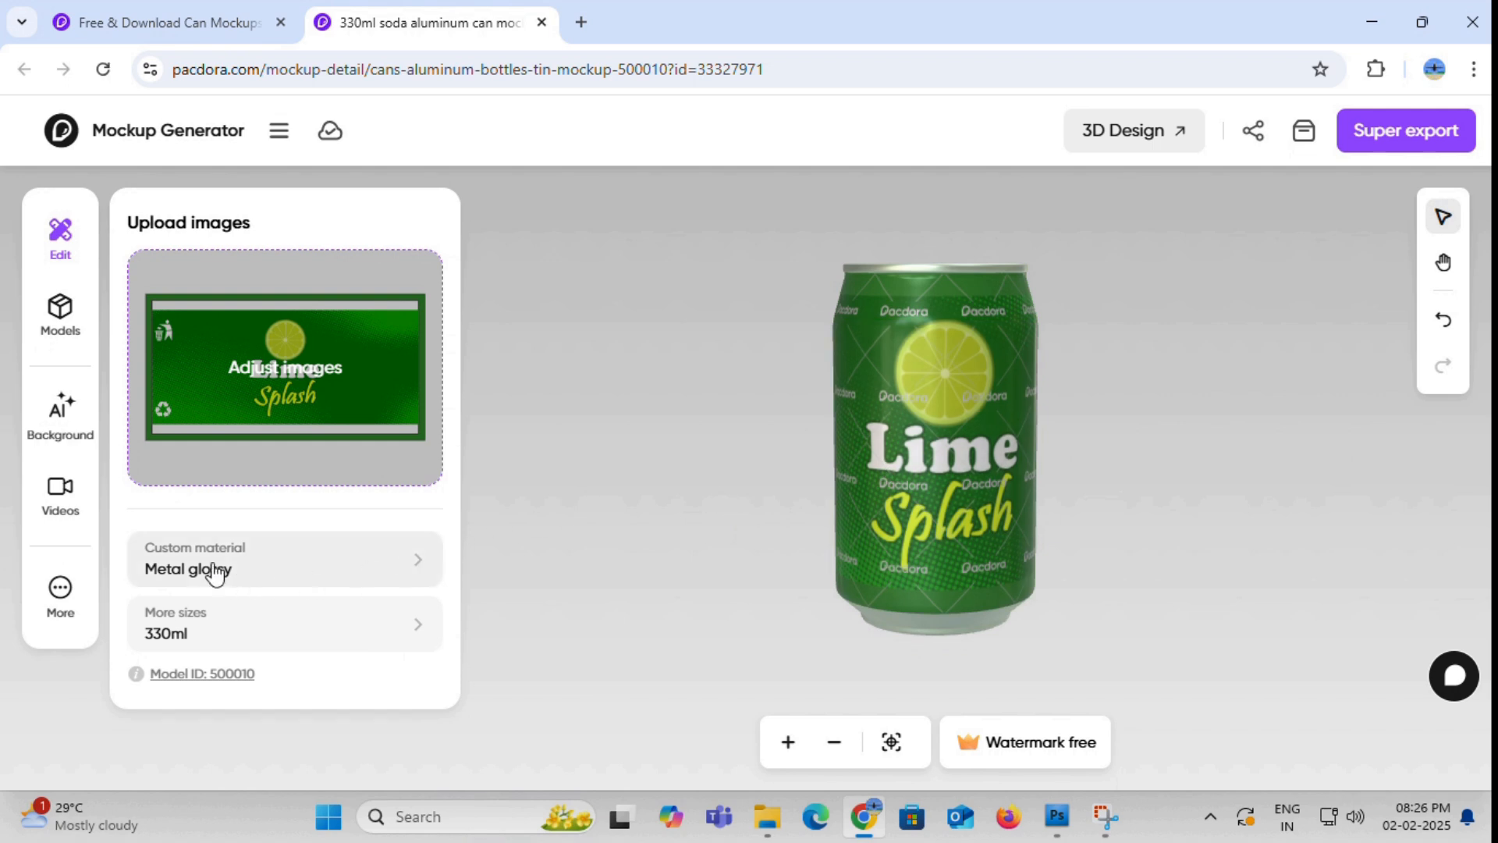
- Try a blue-gray gradient, a green gradient and a transparent background behind the can
left_click(66, 422)
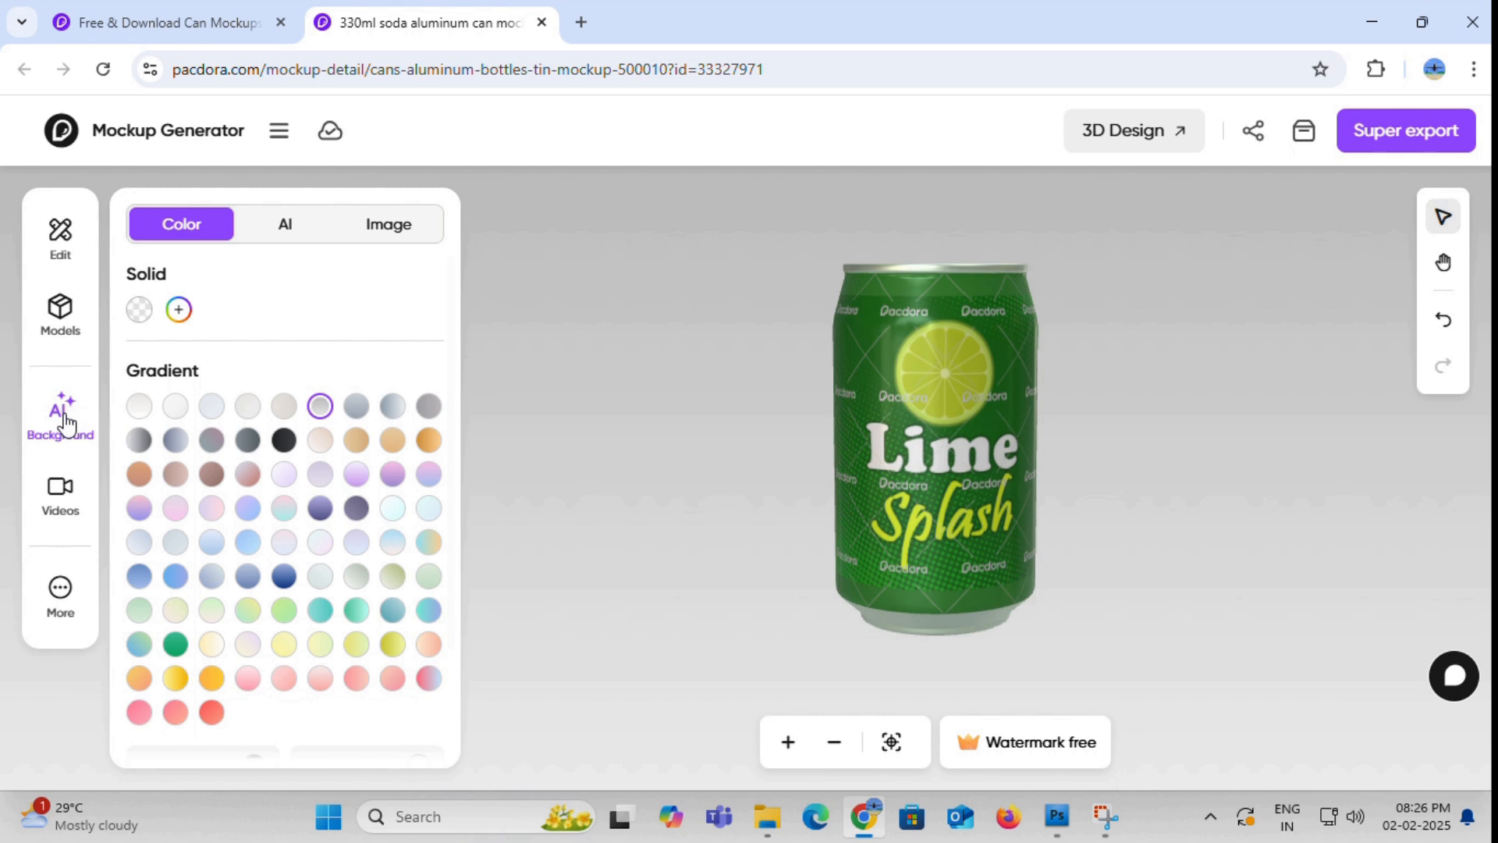
left_click_drag(1017, 287, 1020, 342)
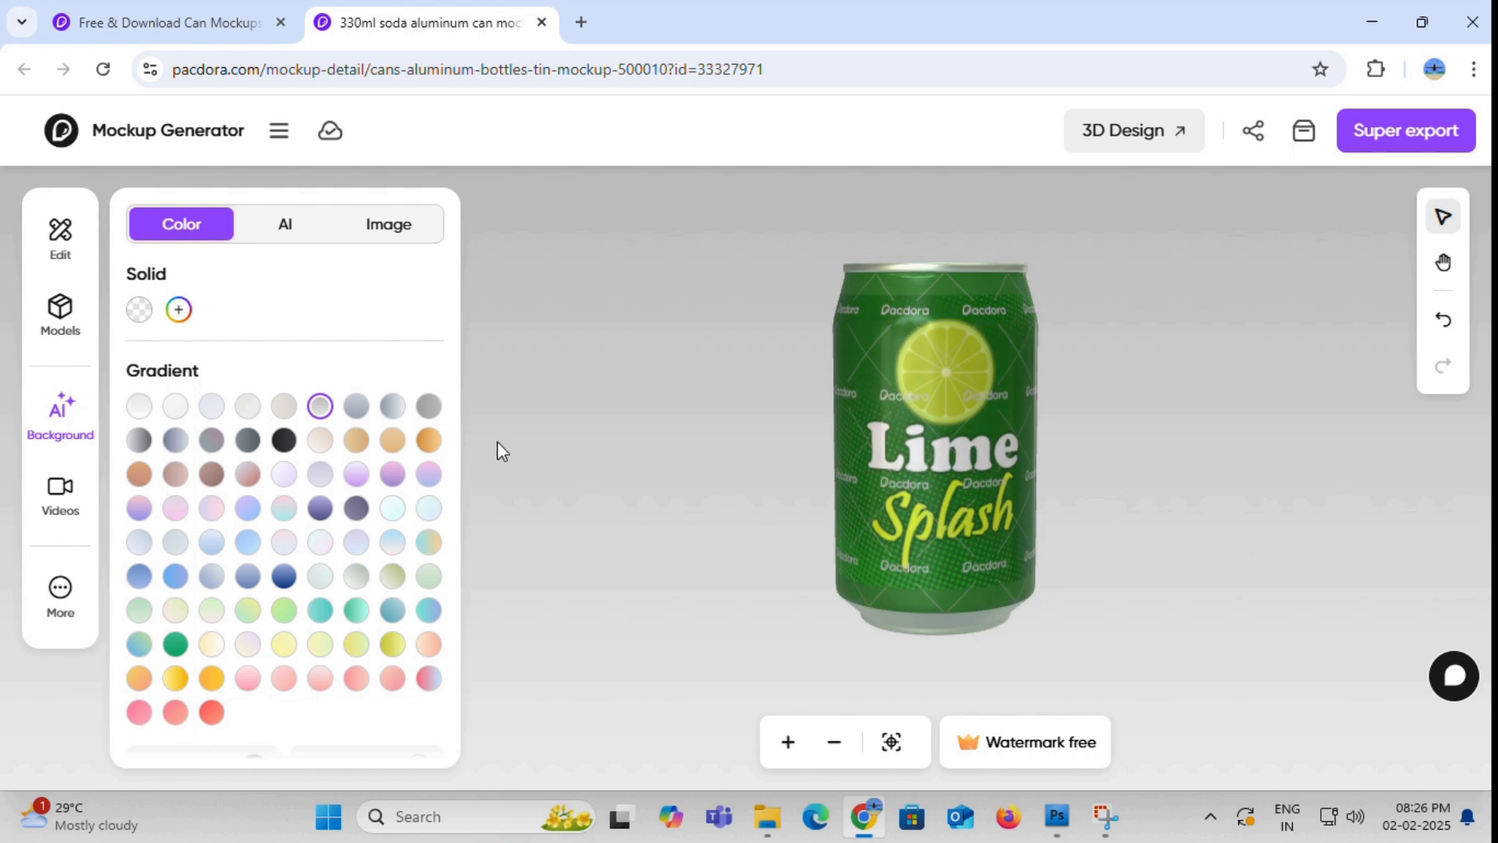
left_click(357, 407)
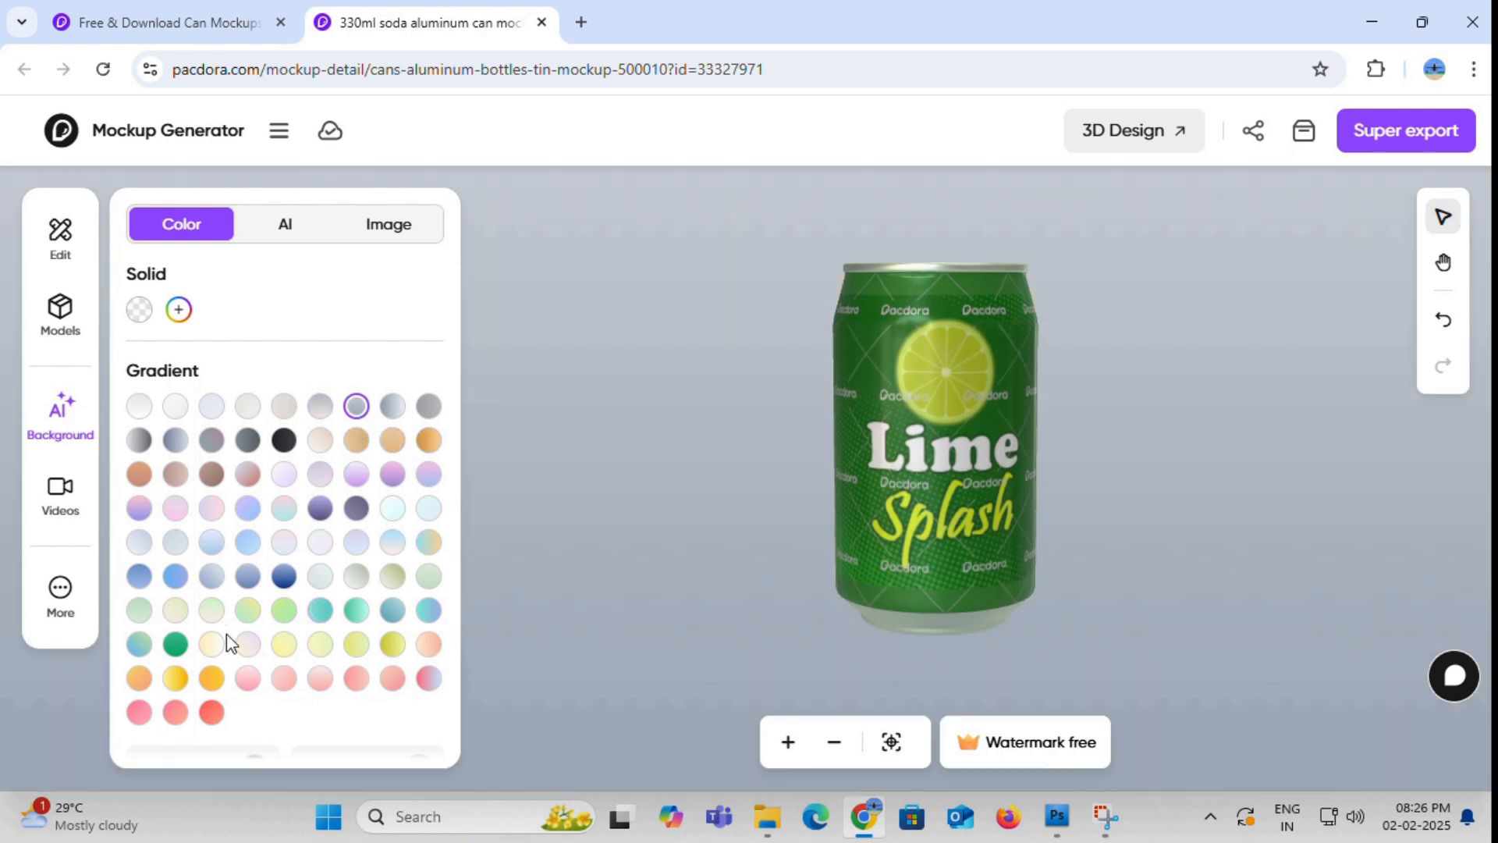
left_click(176, 646)
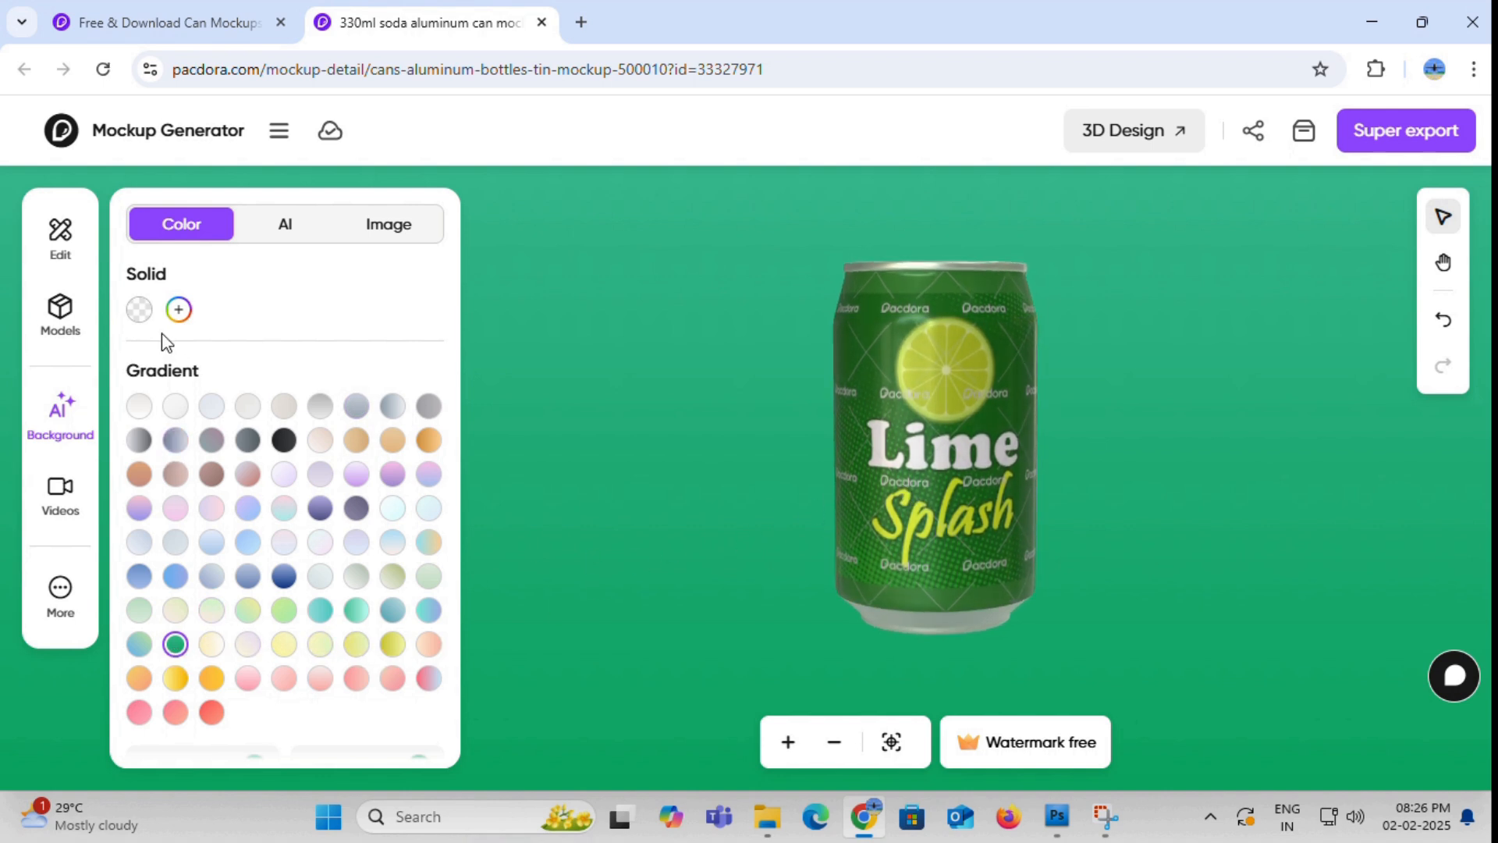
left_click(139, 309)
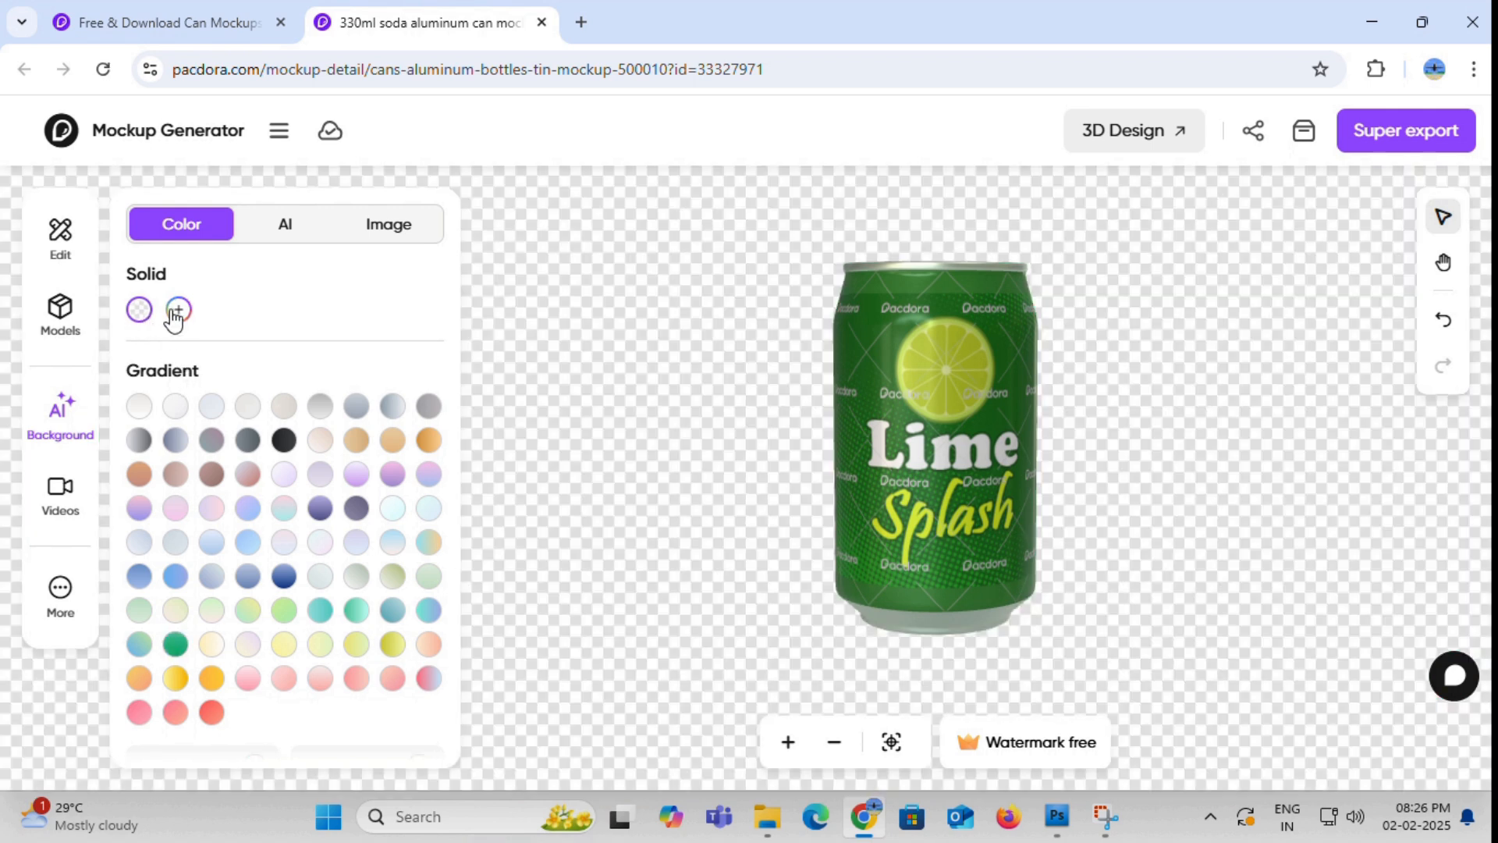
- Try a custom solid green background, going from #1e7013 to #27b015
left_click(179, 312)
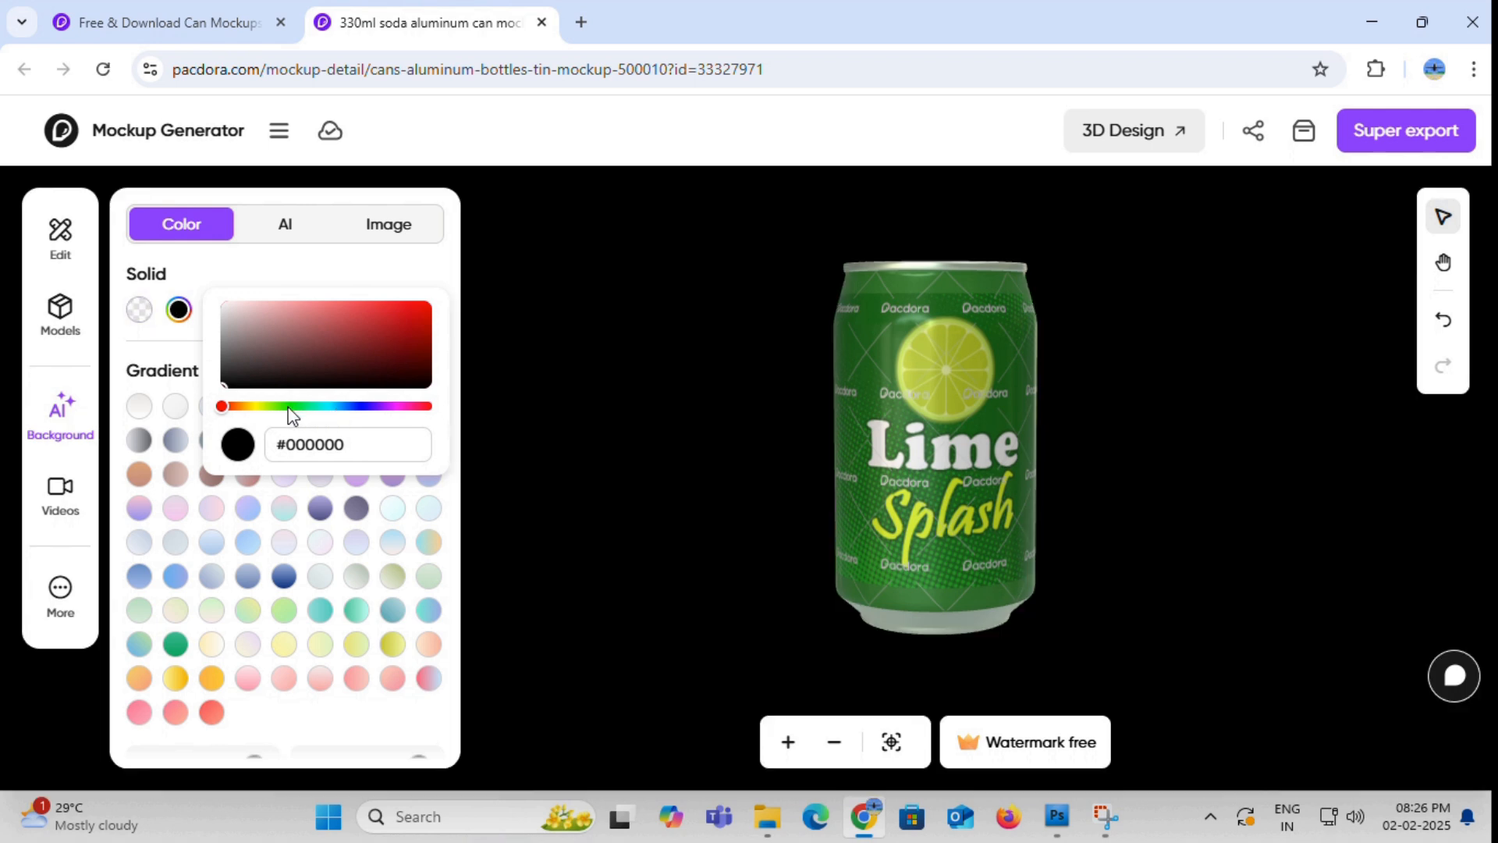
left_click(287, 407)
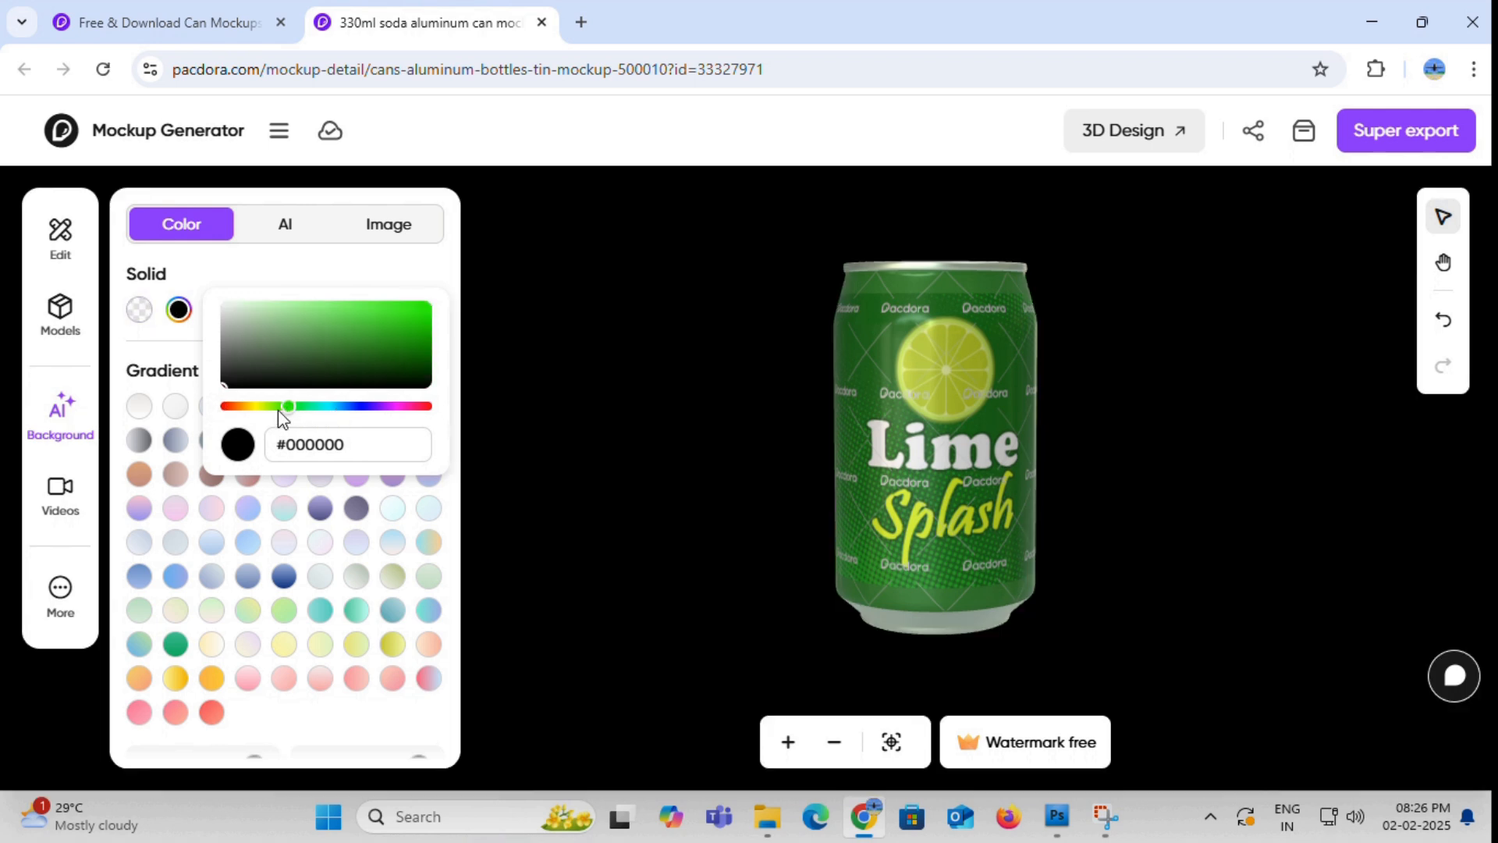
left_click_drag(386, 320, 393, 352)
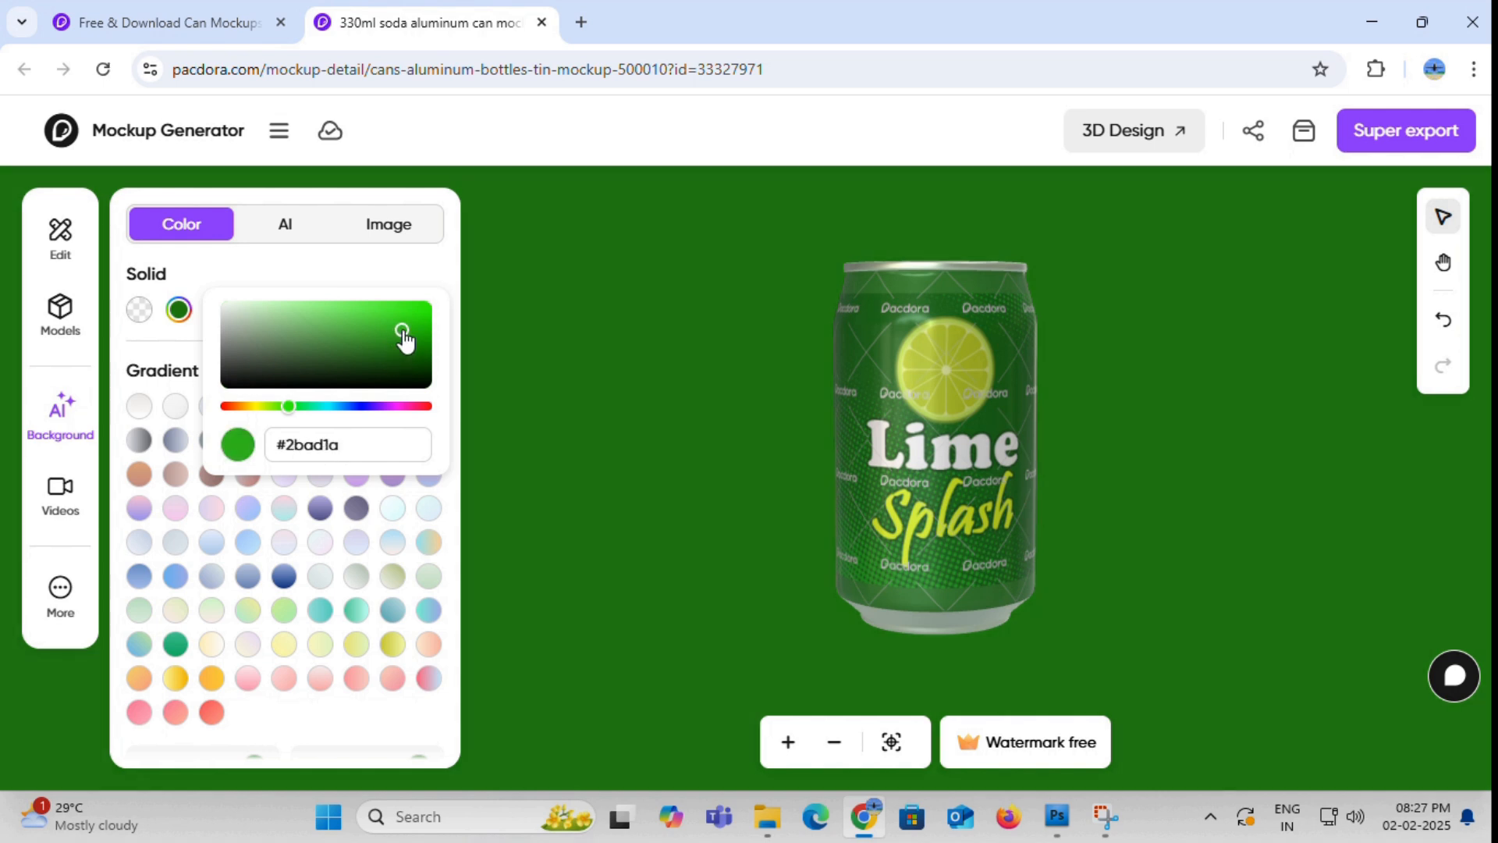
left_click_drag(402, 333, 408, 331)
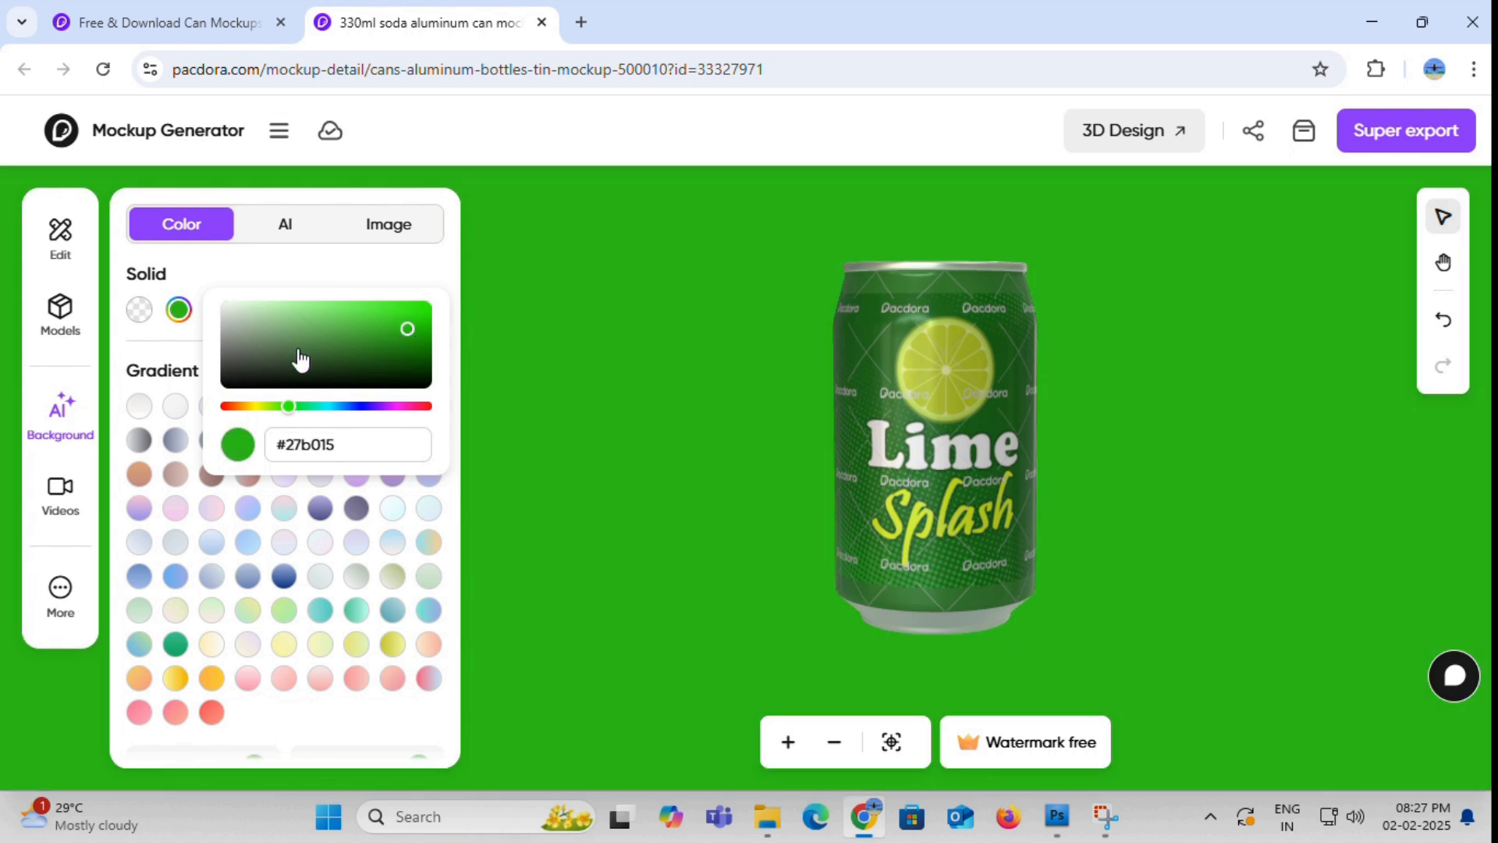
left_click(186, 342)
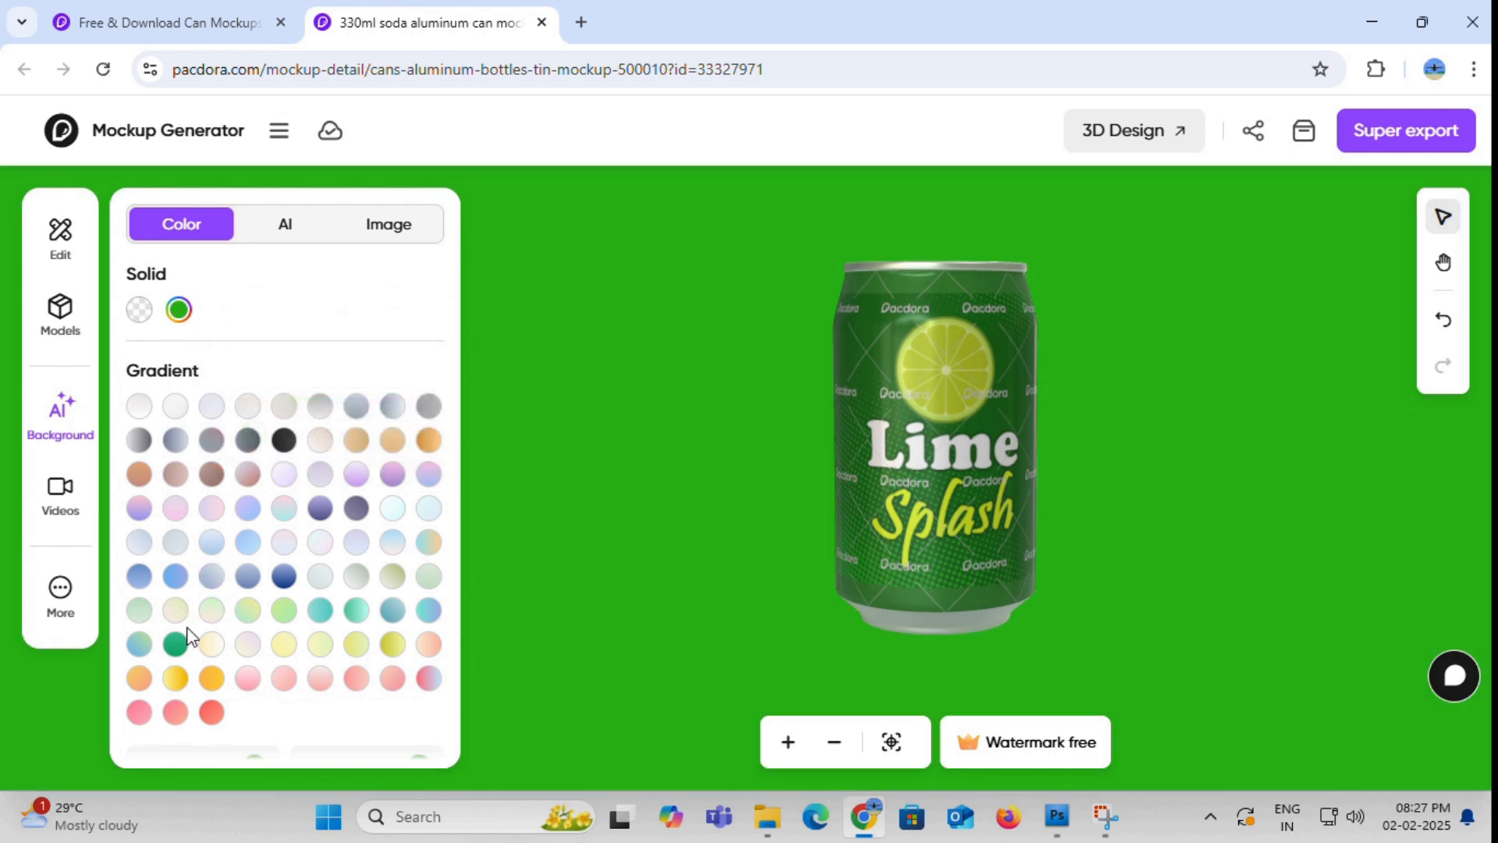
- Apply the green gradient background and set its start color to light mint green #81f0cc
left_click(176, 644)
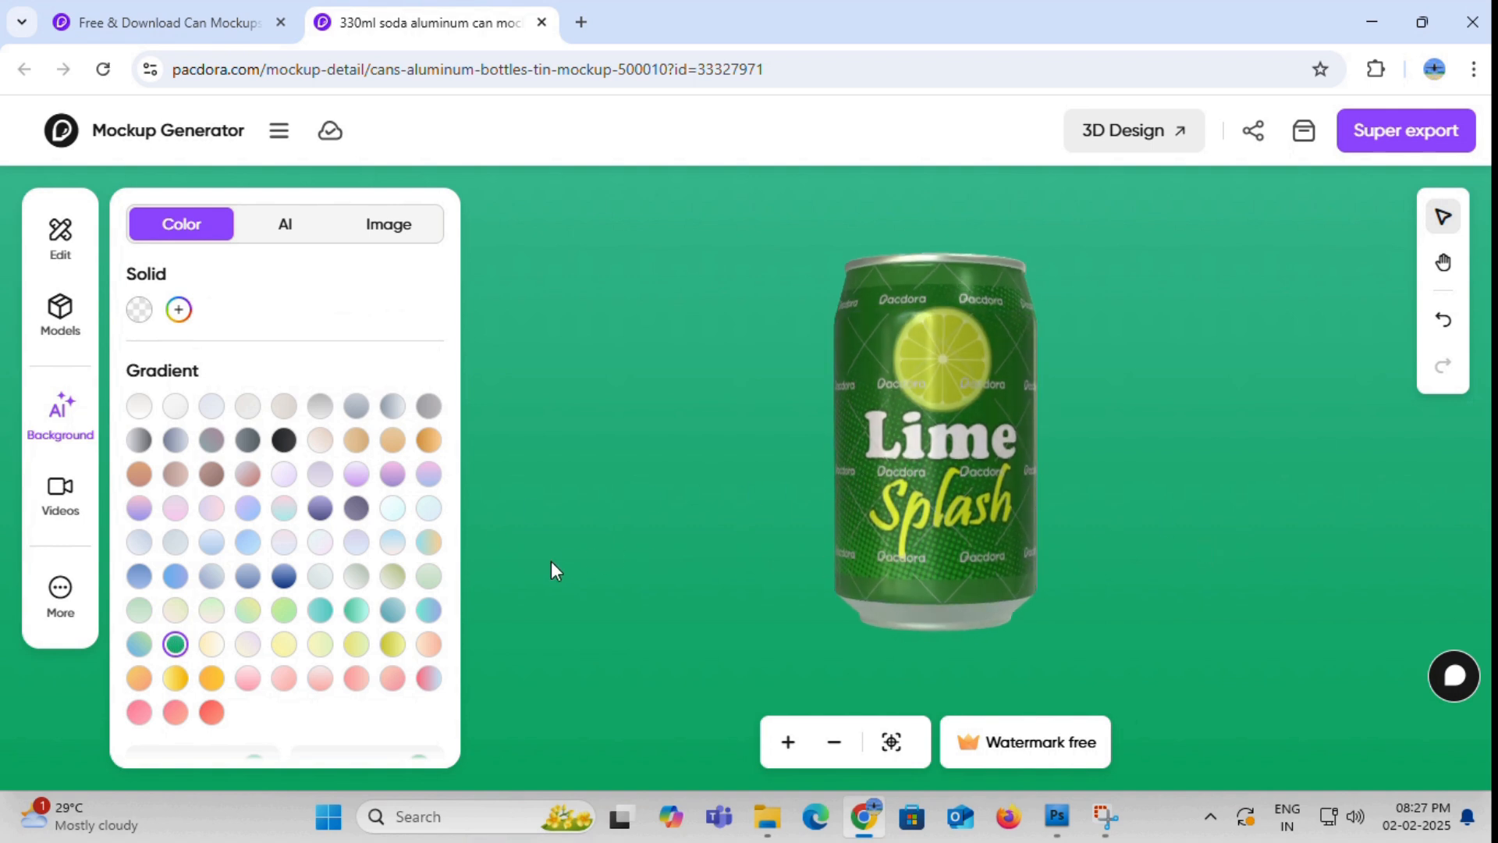
scroll(369, 586, "down", 2)
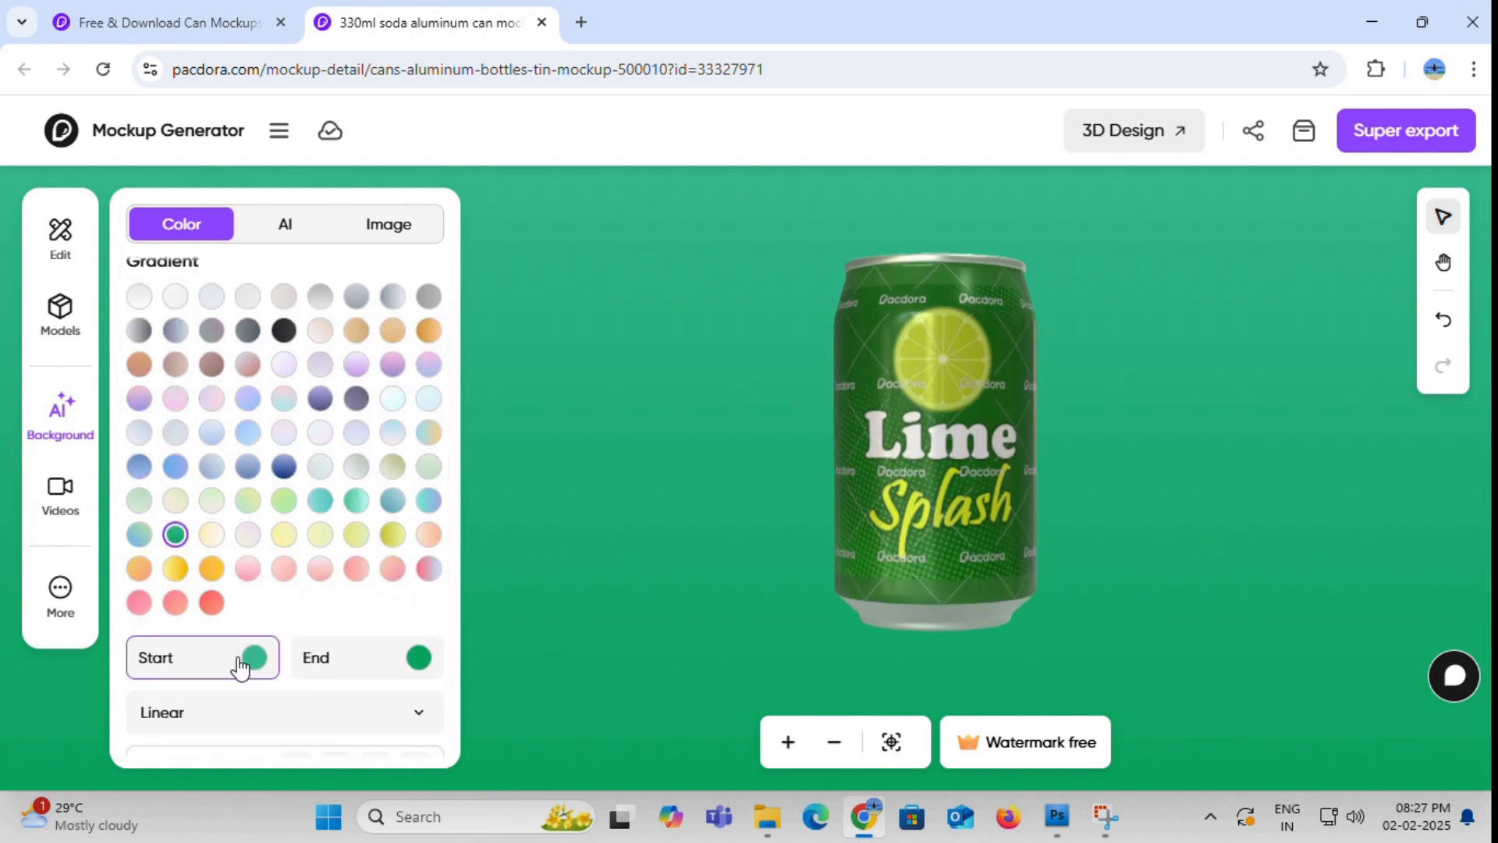
scroll(312, 614, "down", 1)
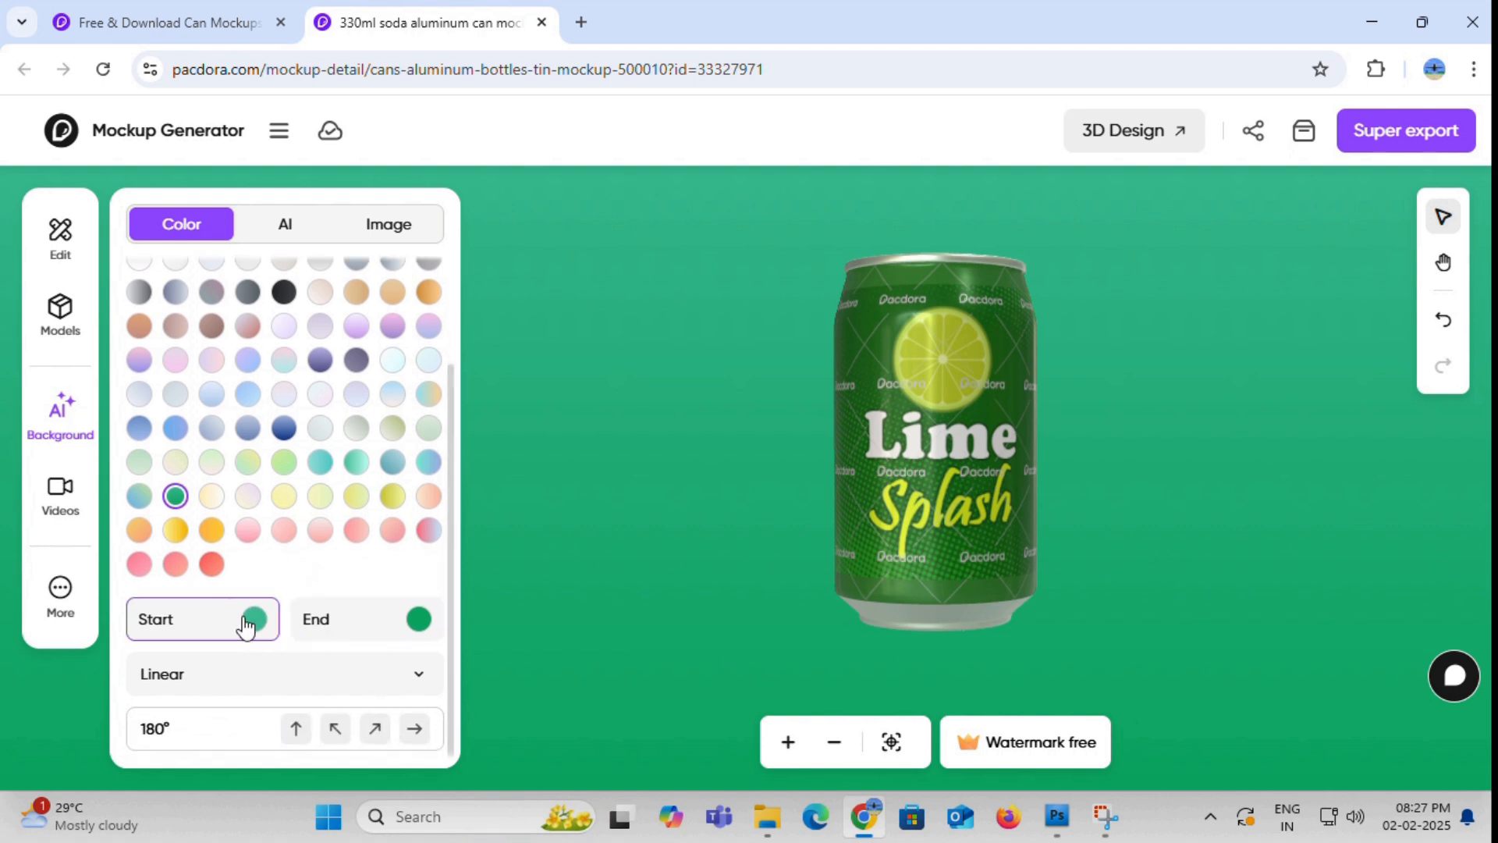
left_click(254, 620)
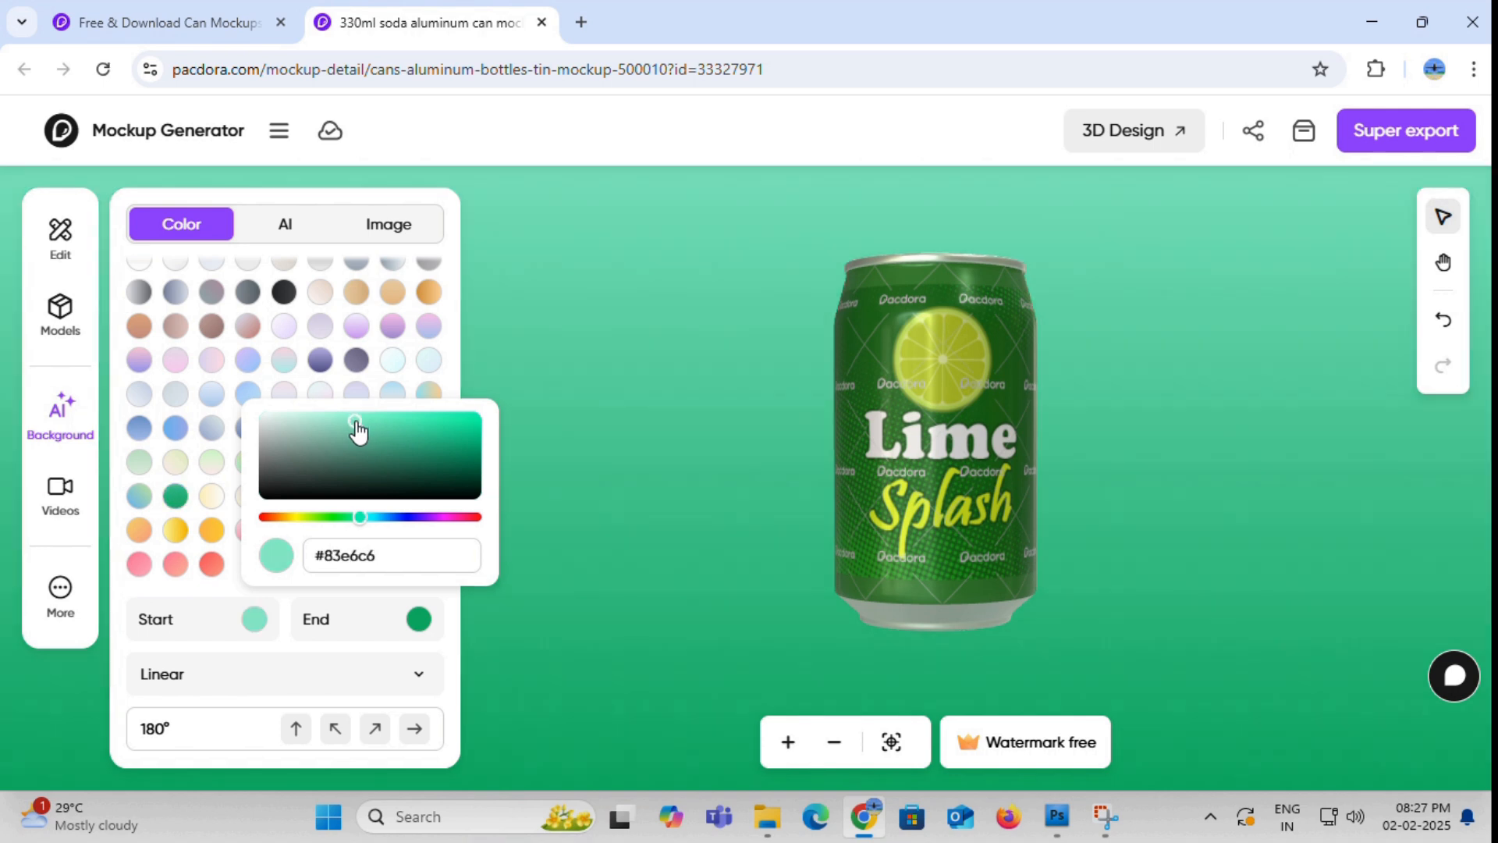
left_click_drag(365, 431, 365, 434)
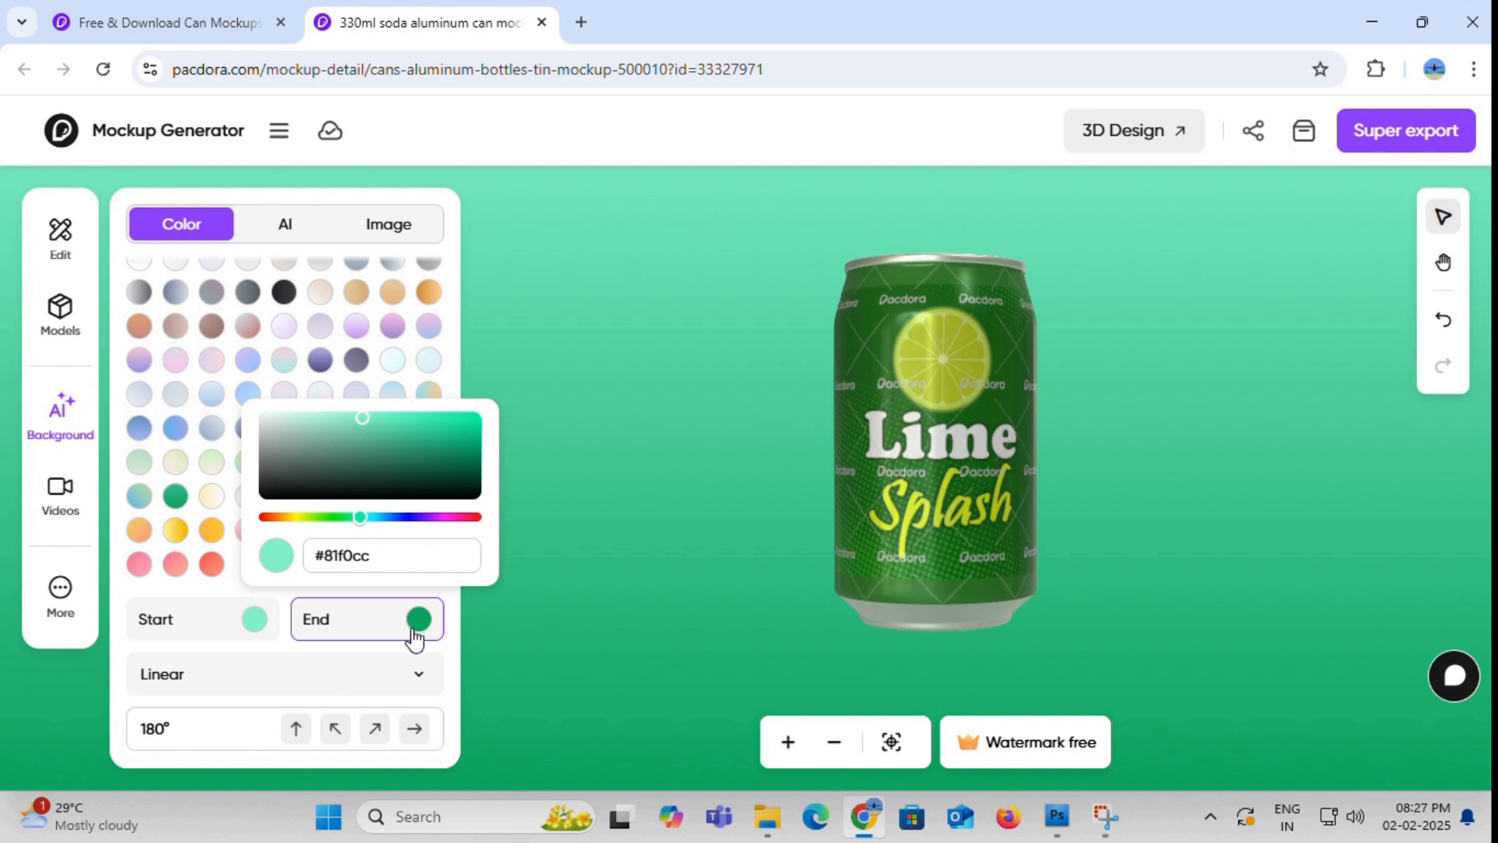
- Adjust the background gradient's end color to a medium green, then check the can against it
left_click(413, 634)
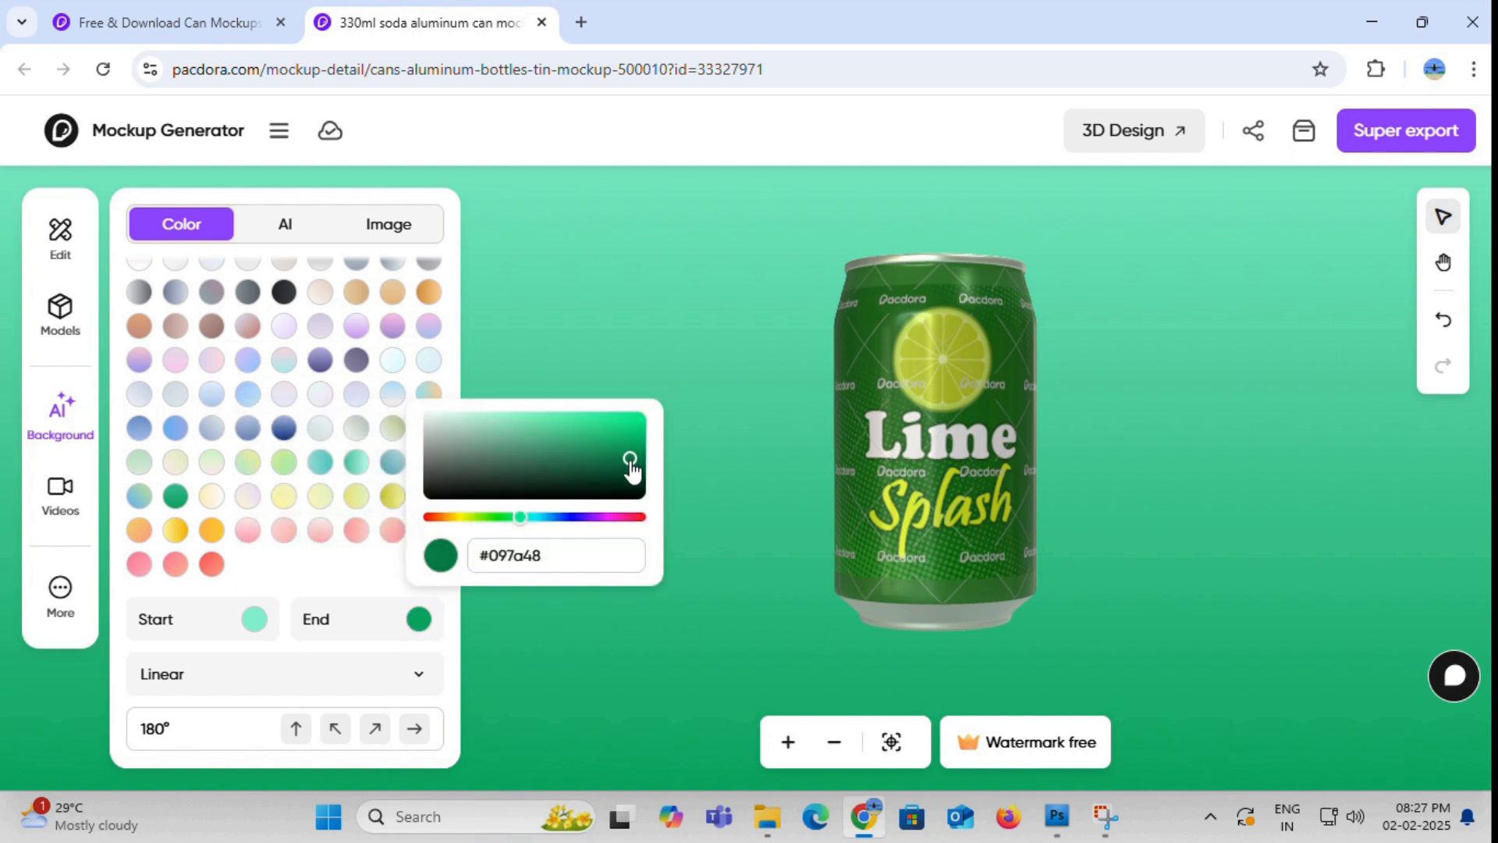
left_click_drag(630, 465, 634, 473)
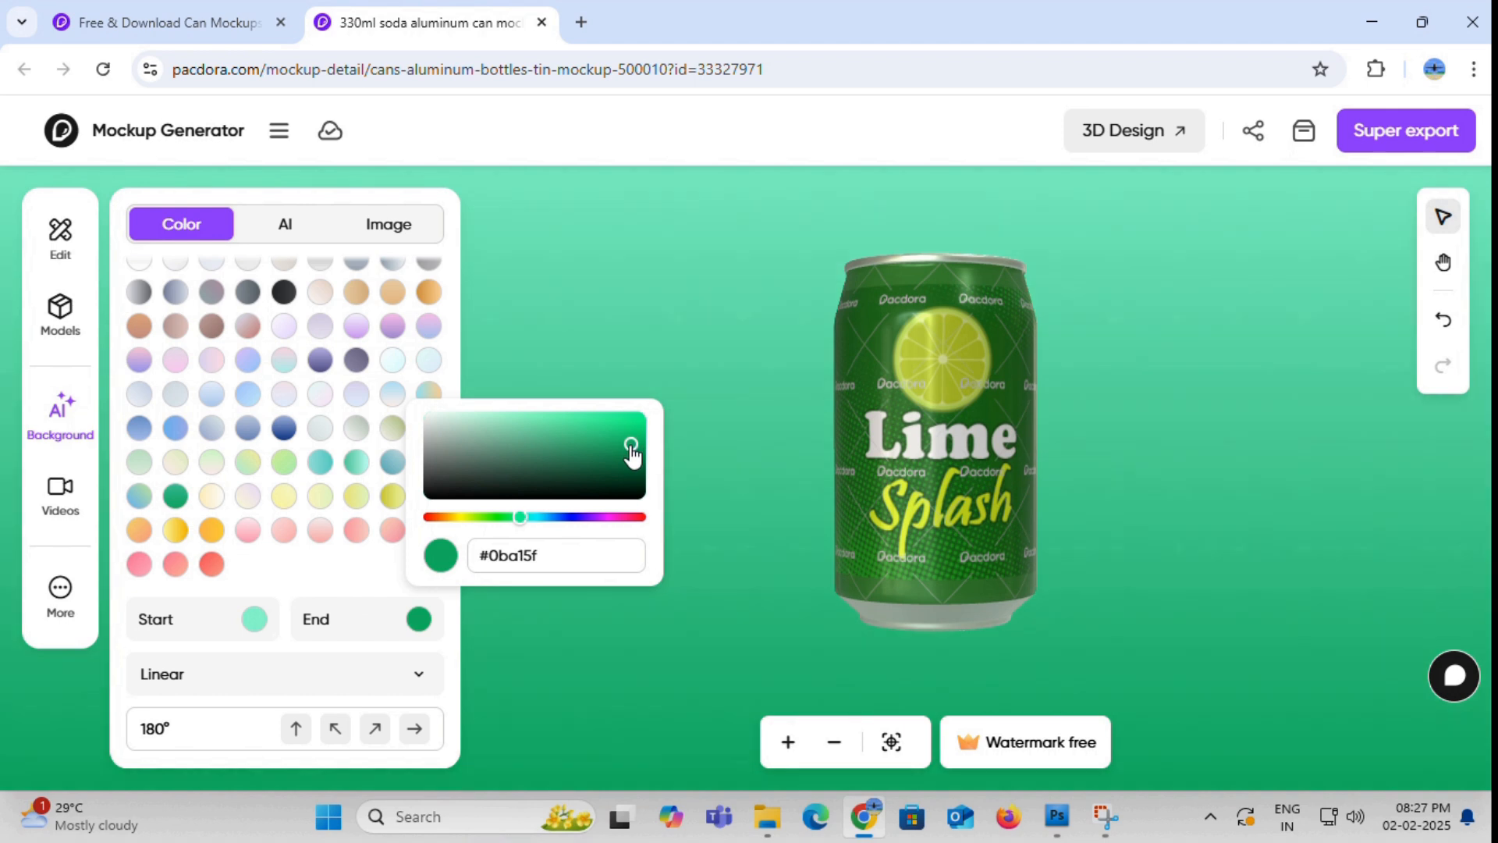
left_click_drag(630, 448, 628, 456)
left_click(662, 311)
left_click_drag(680, 312, 912, 486)
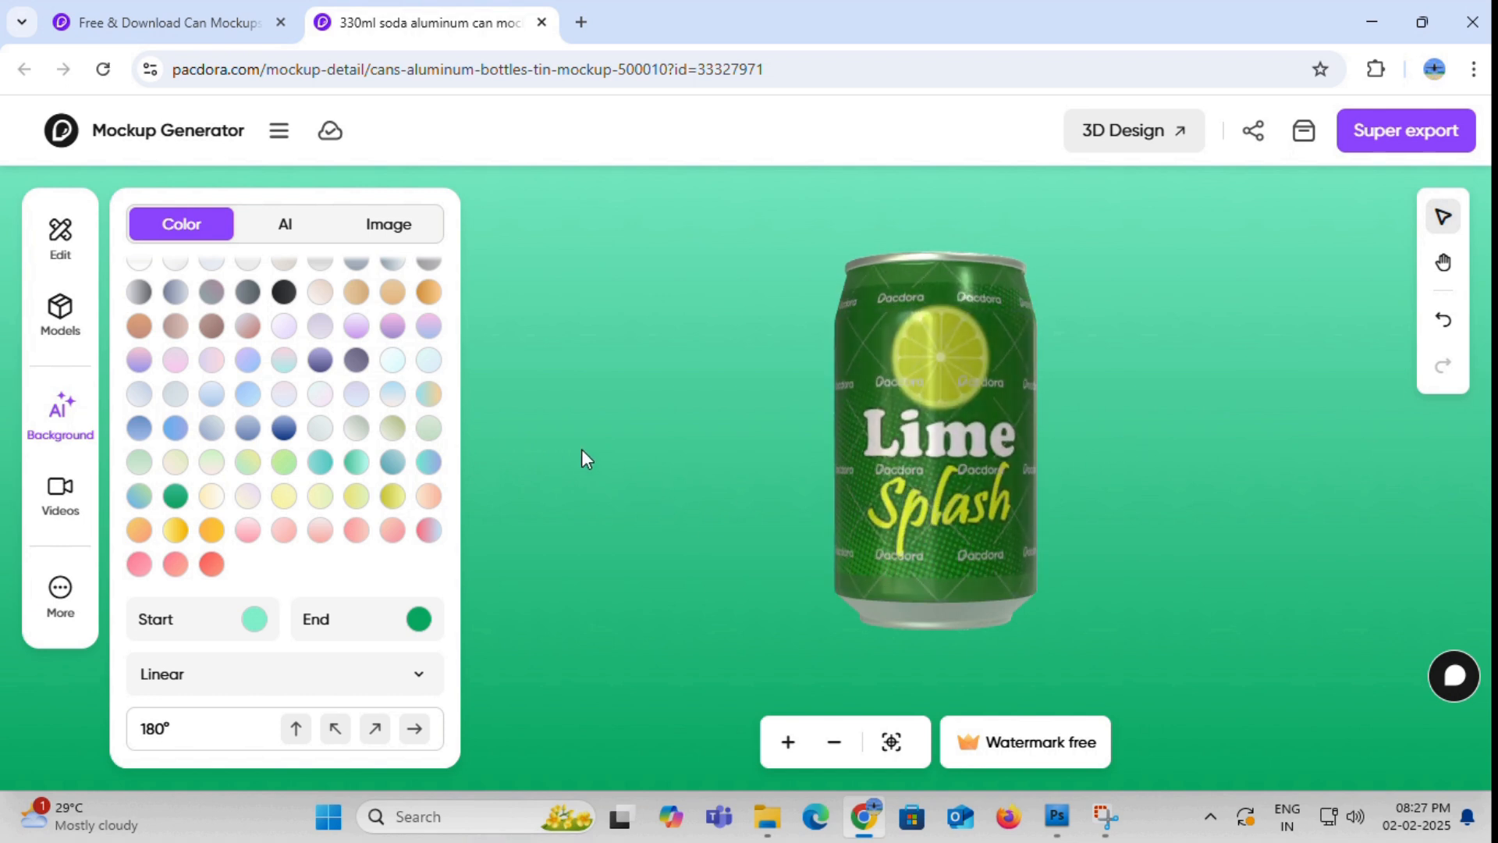
- Browse the basic video animations and preview Emphasis2 and the 3-second animation below it on the can
left_click(60, 508)
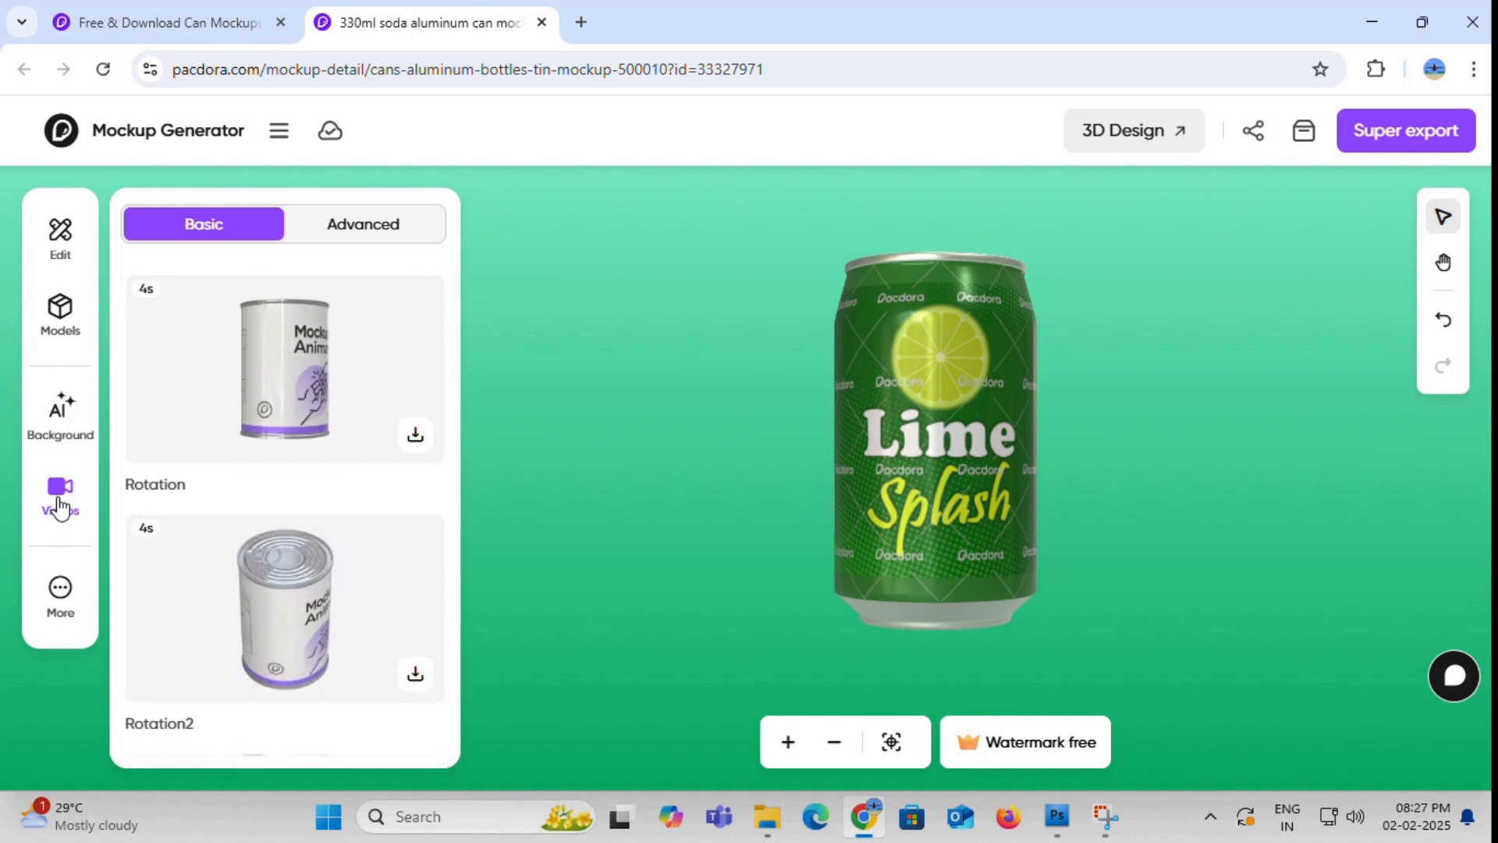
scroll(308, 530, "down", 3)
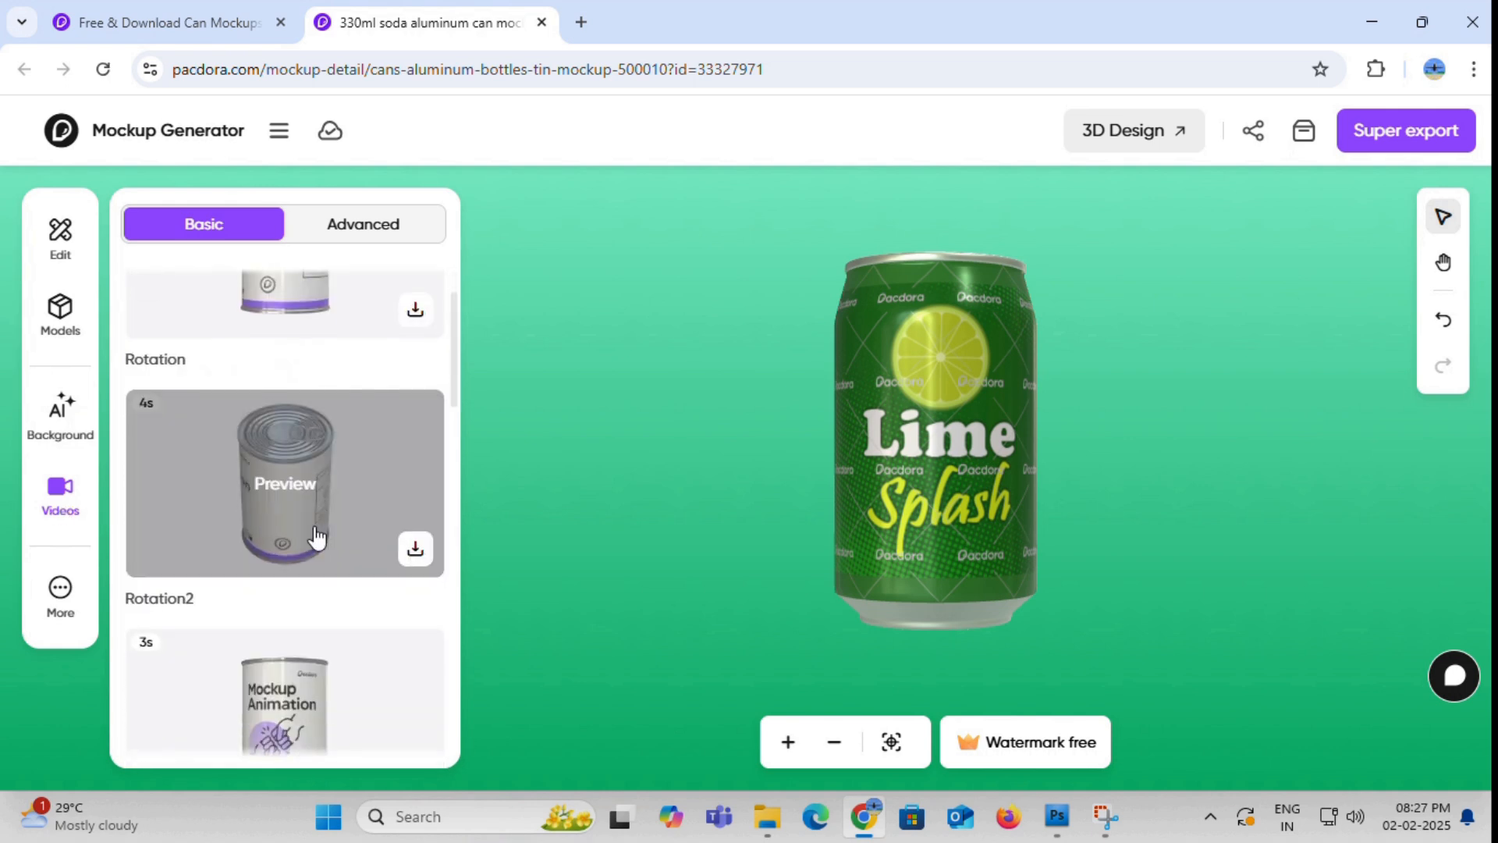
scroll(390, 664, "down", 4)
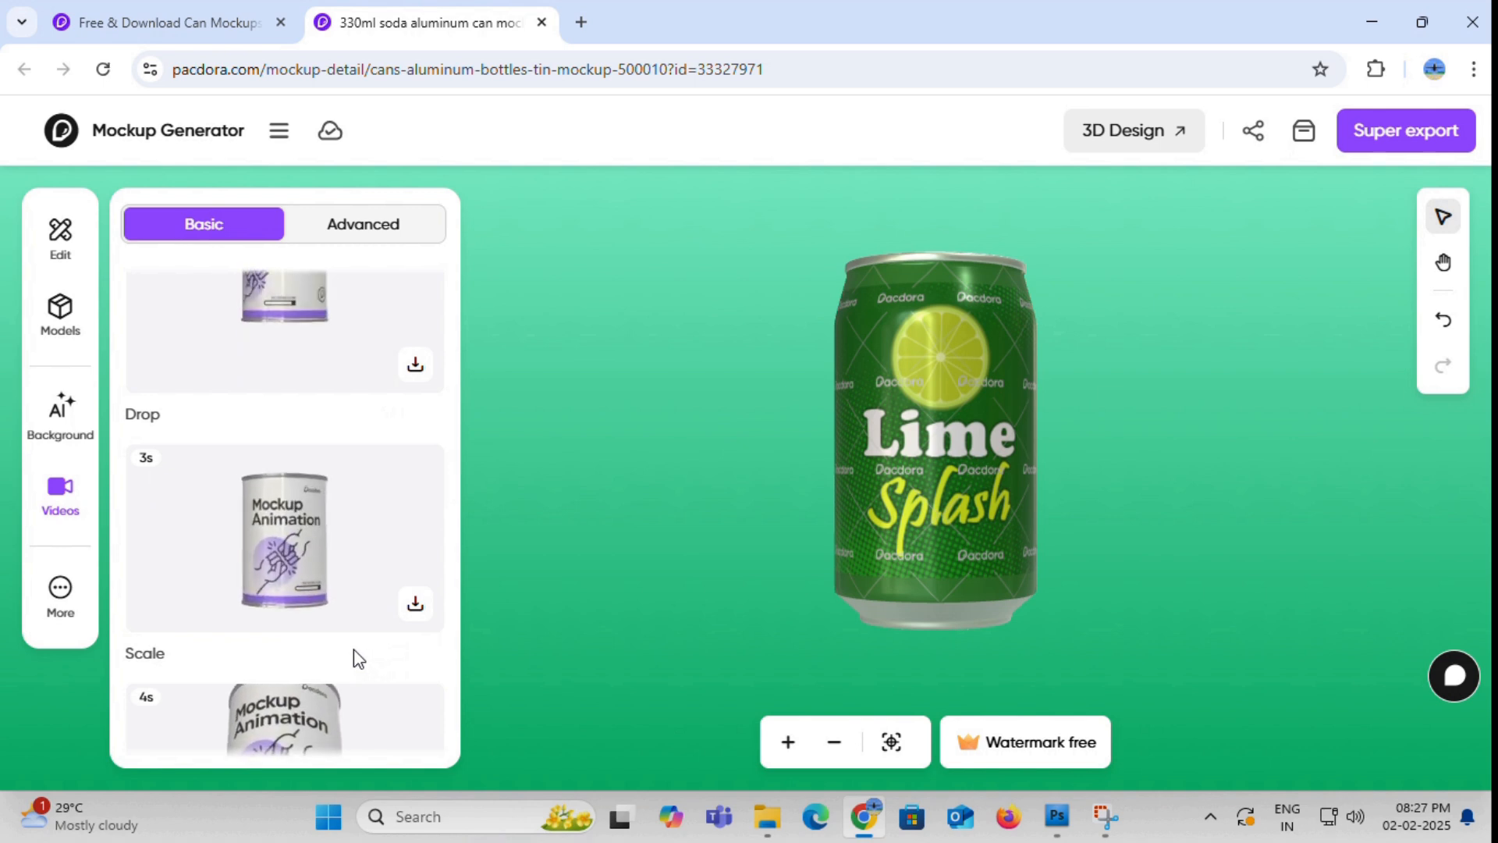
scroll(354, 651, "down", 3)
scroll(354, 655, "down", 4)
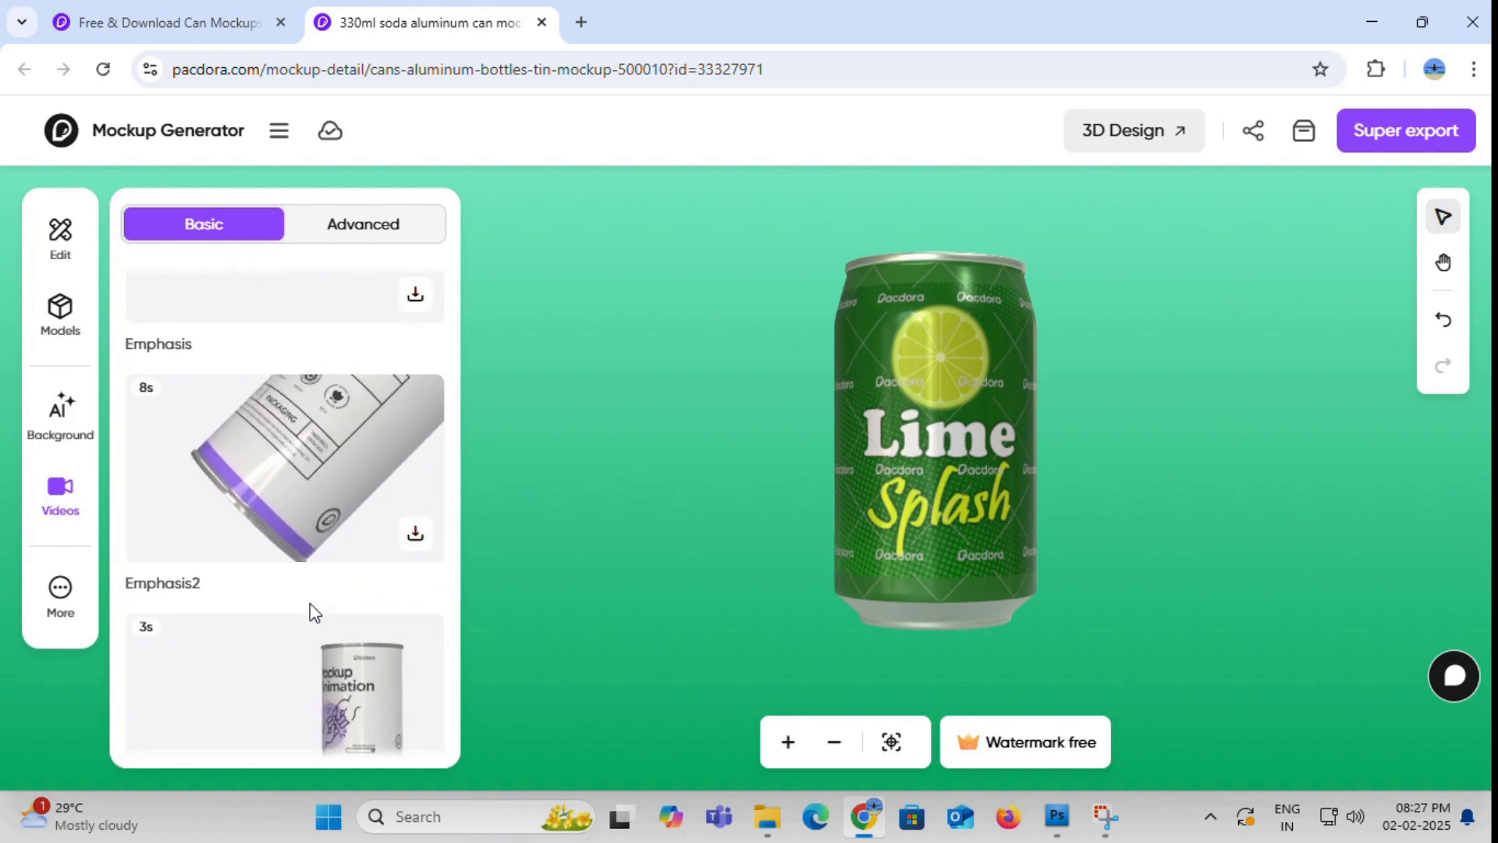
left_click(367, 454)
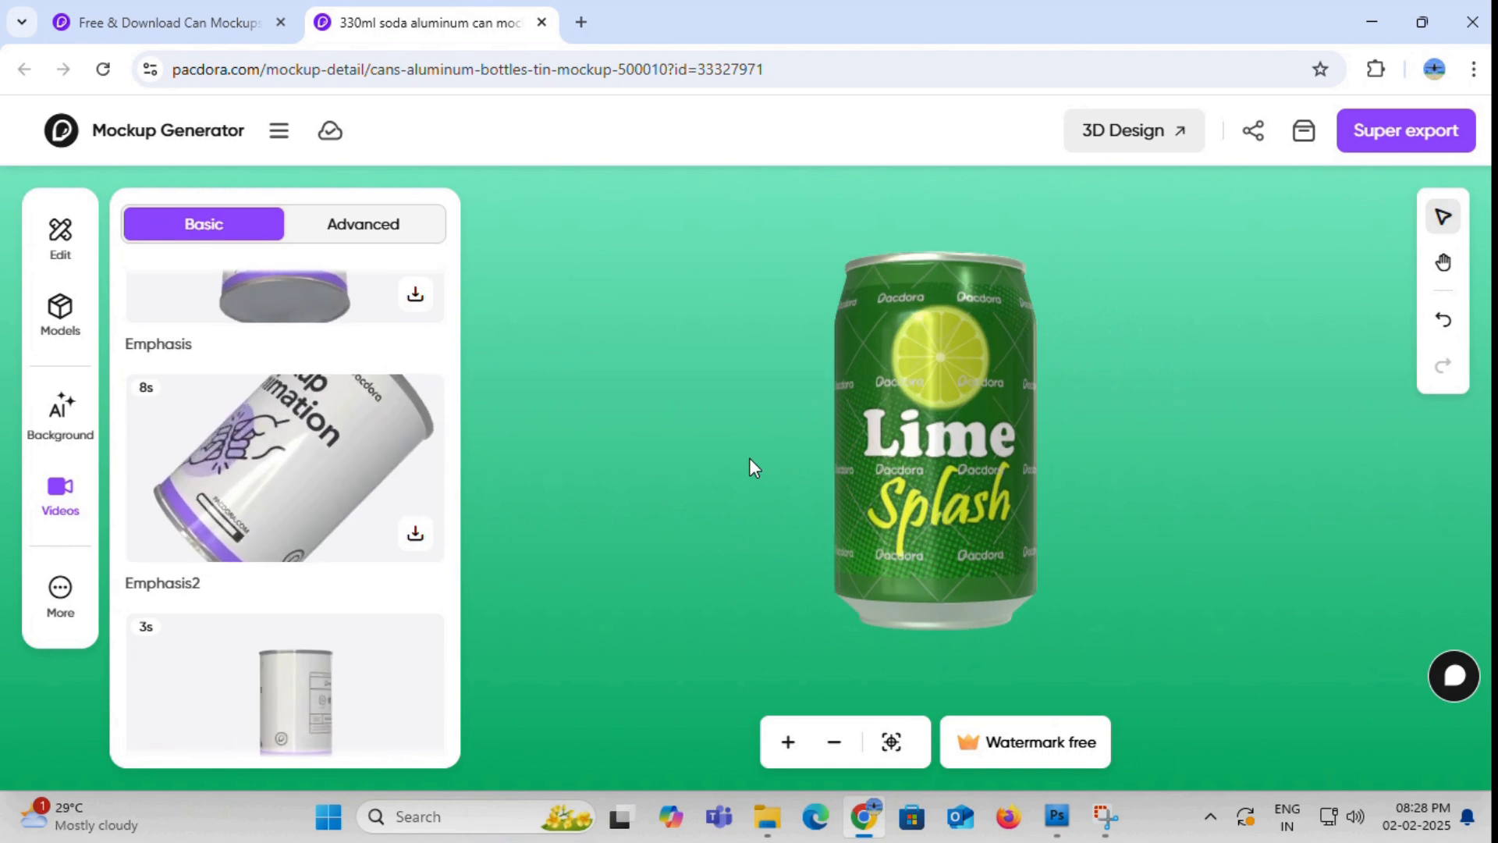
left_click(358, 688)
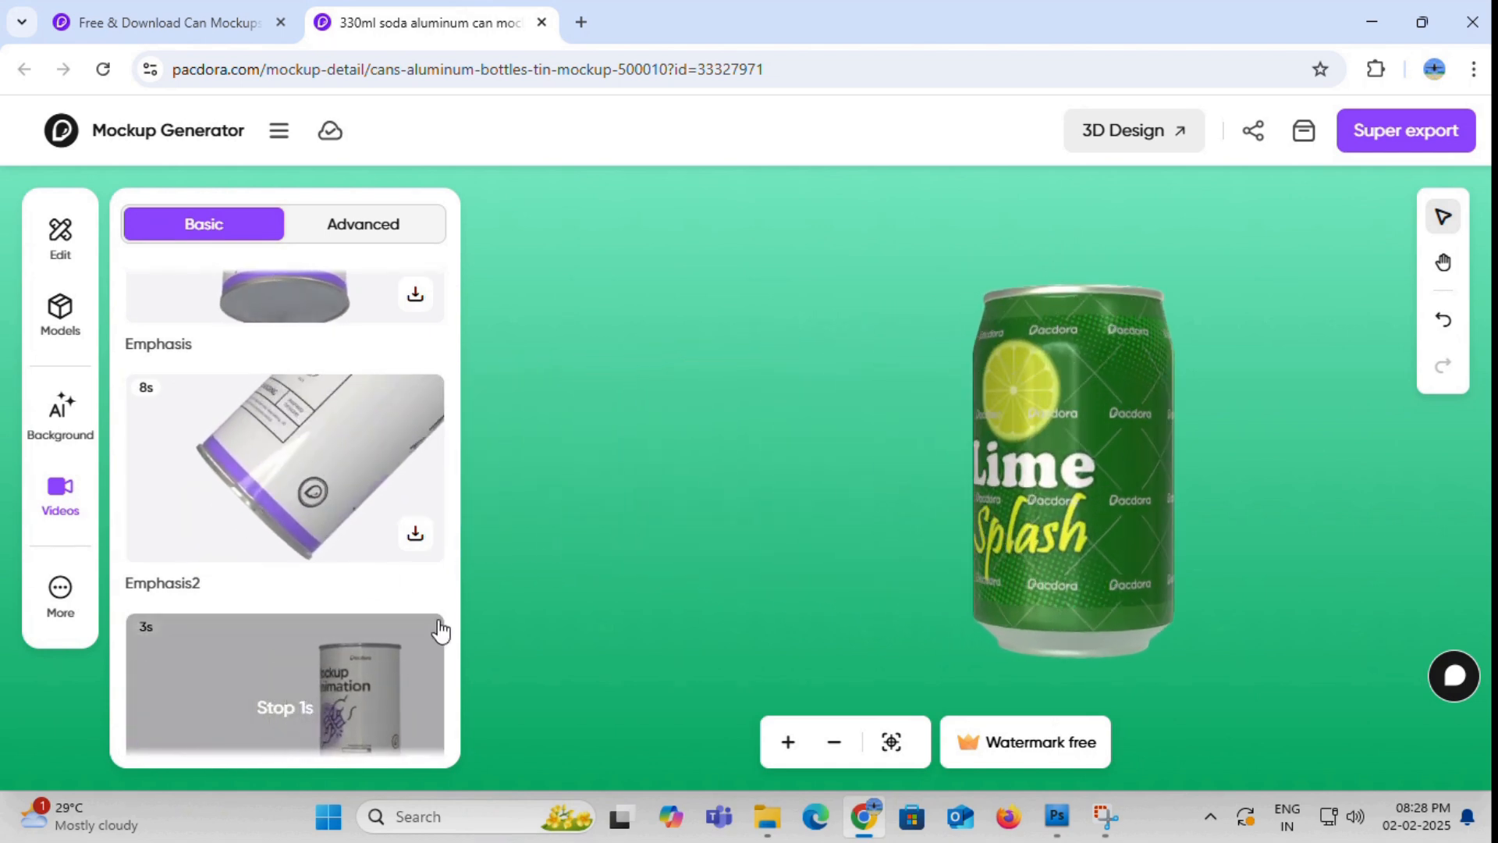
- Preview the Emphasis, Rotation2 and Drop animations on the can
scroll(358, 427, "down", 5)
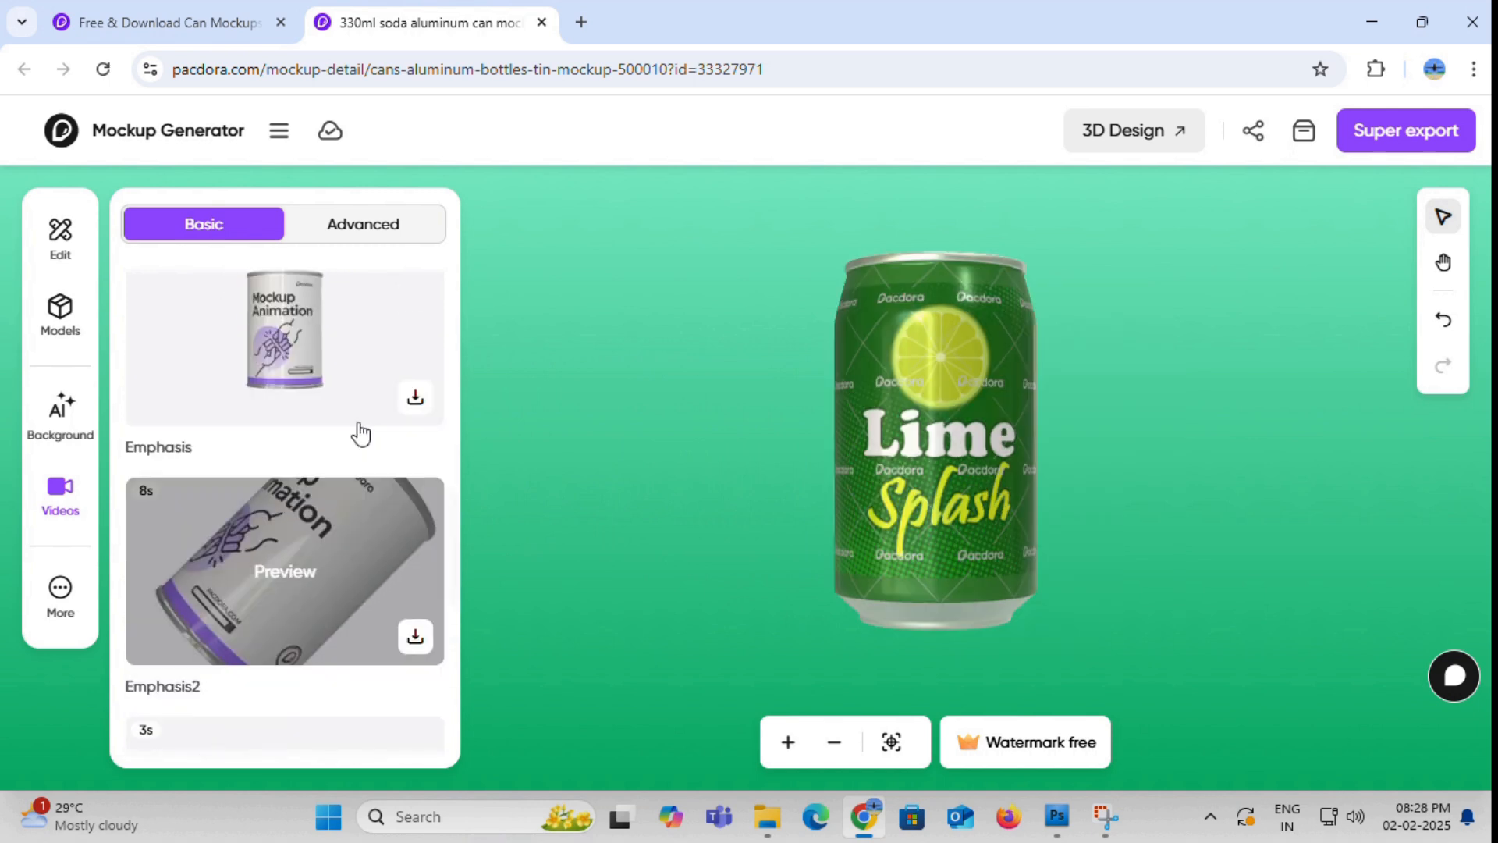
left_click(304, 612)
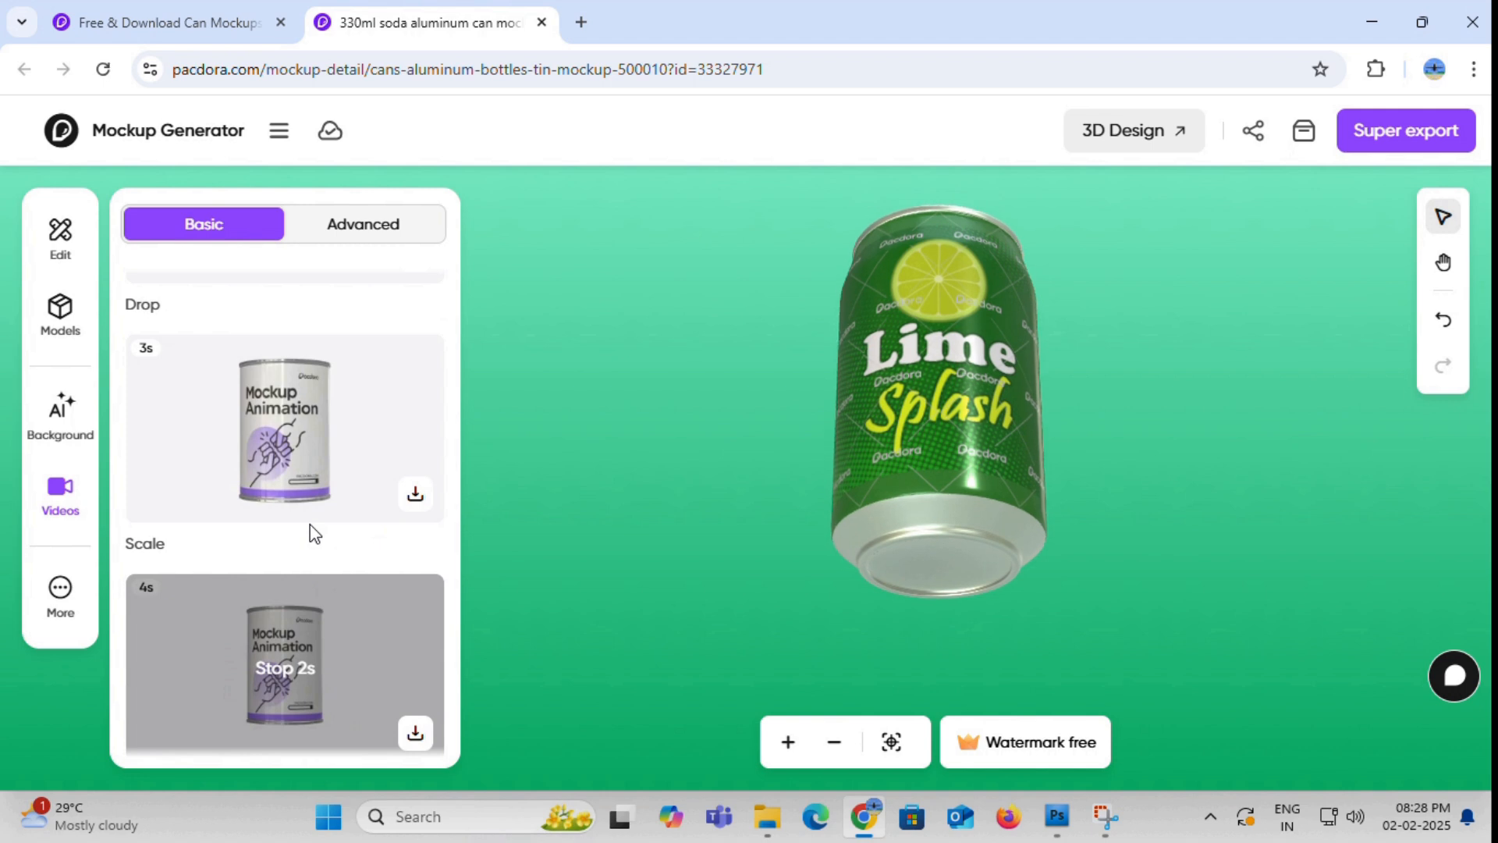
scroll(311, 511, "up", 4)
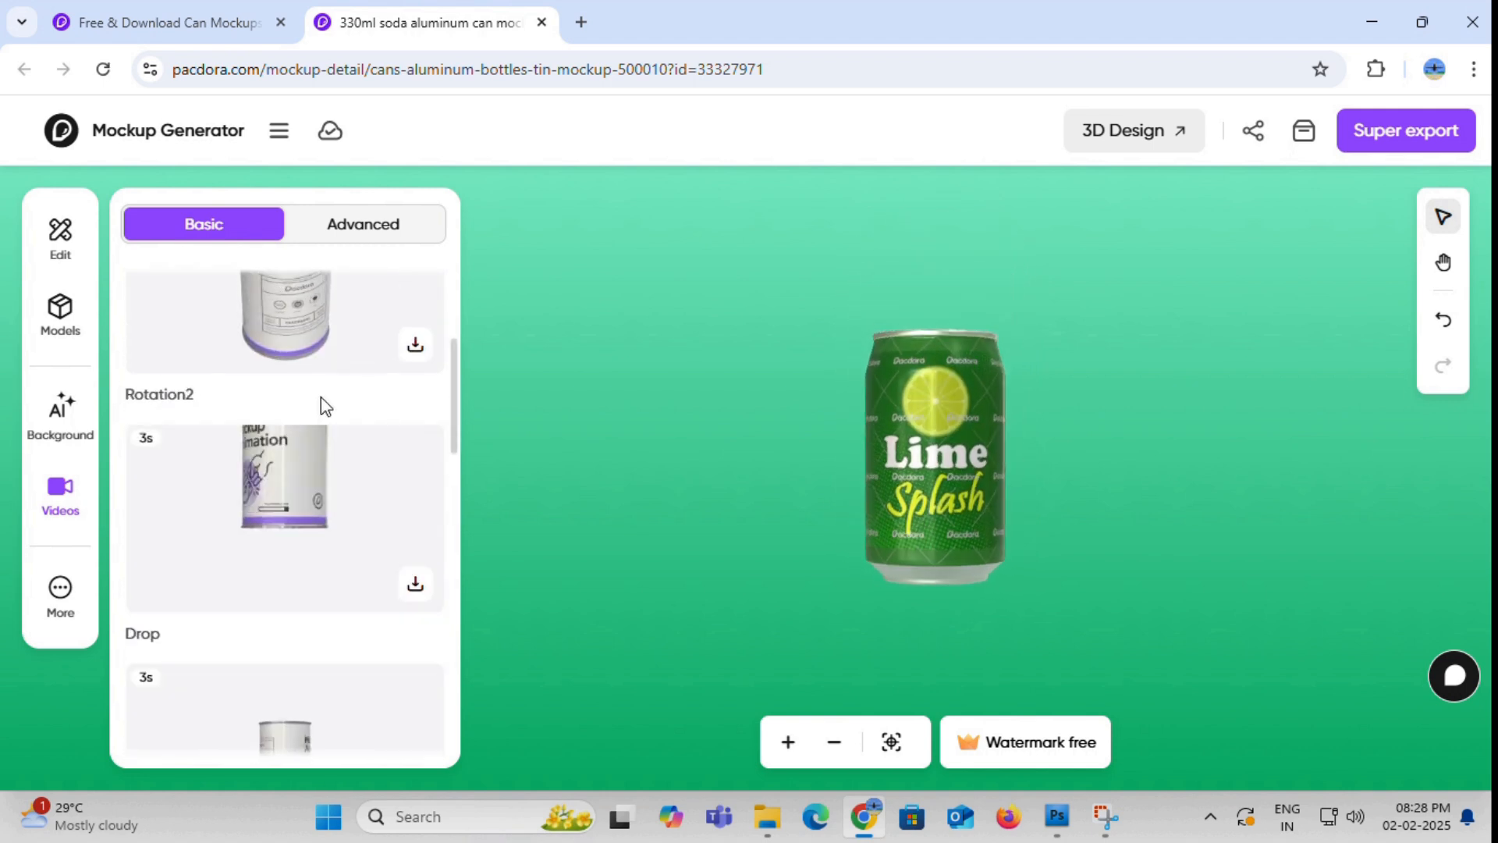
left_click(332, 355)
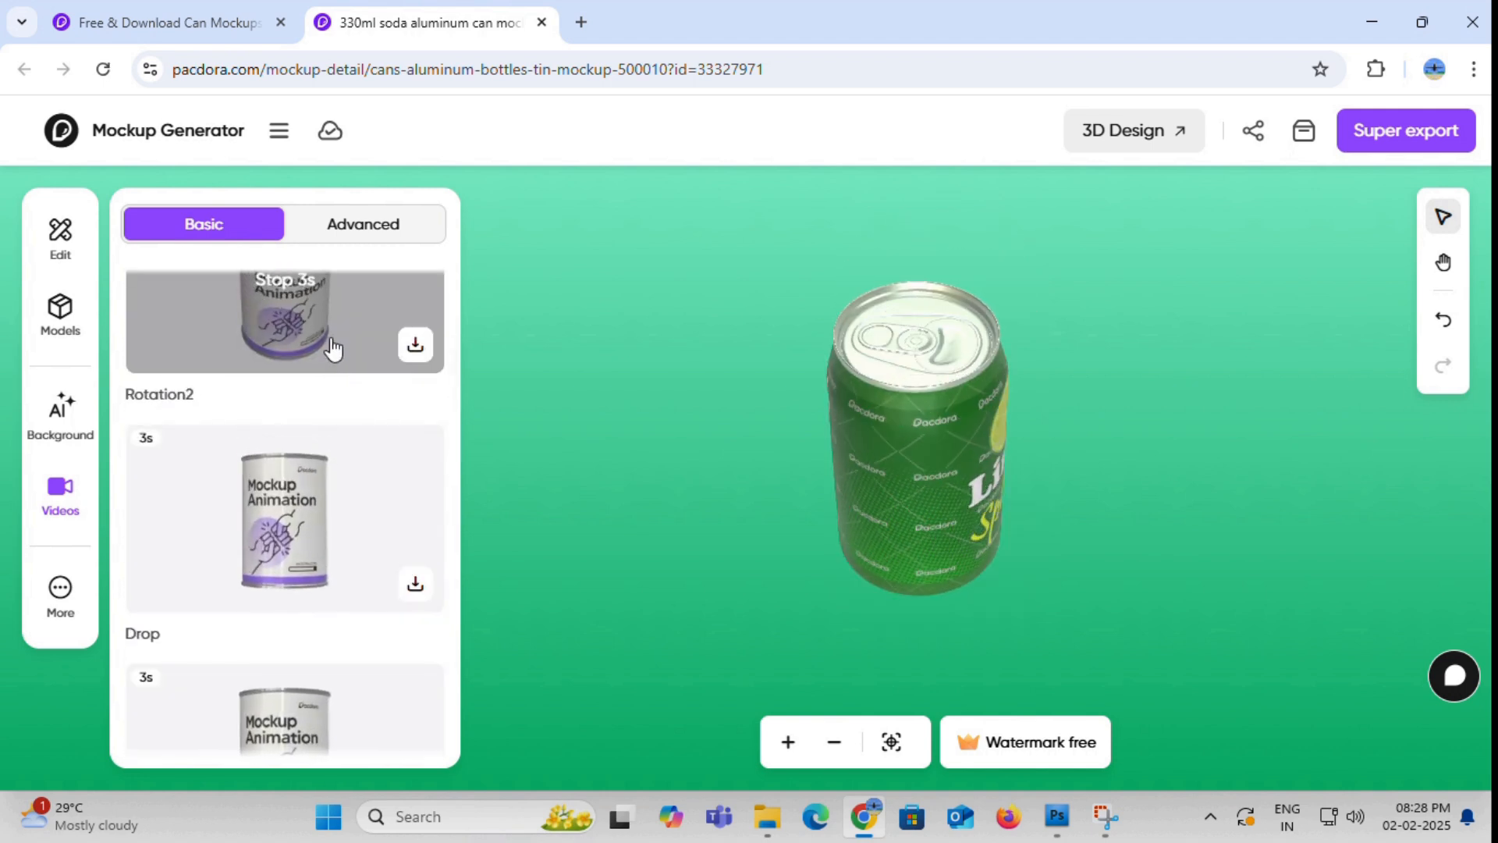
left_click(358, 496)
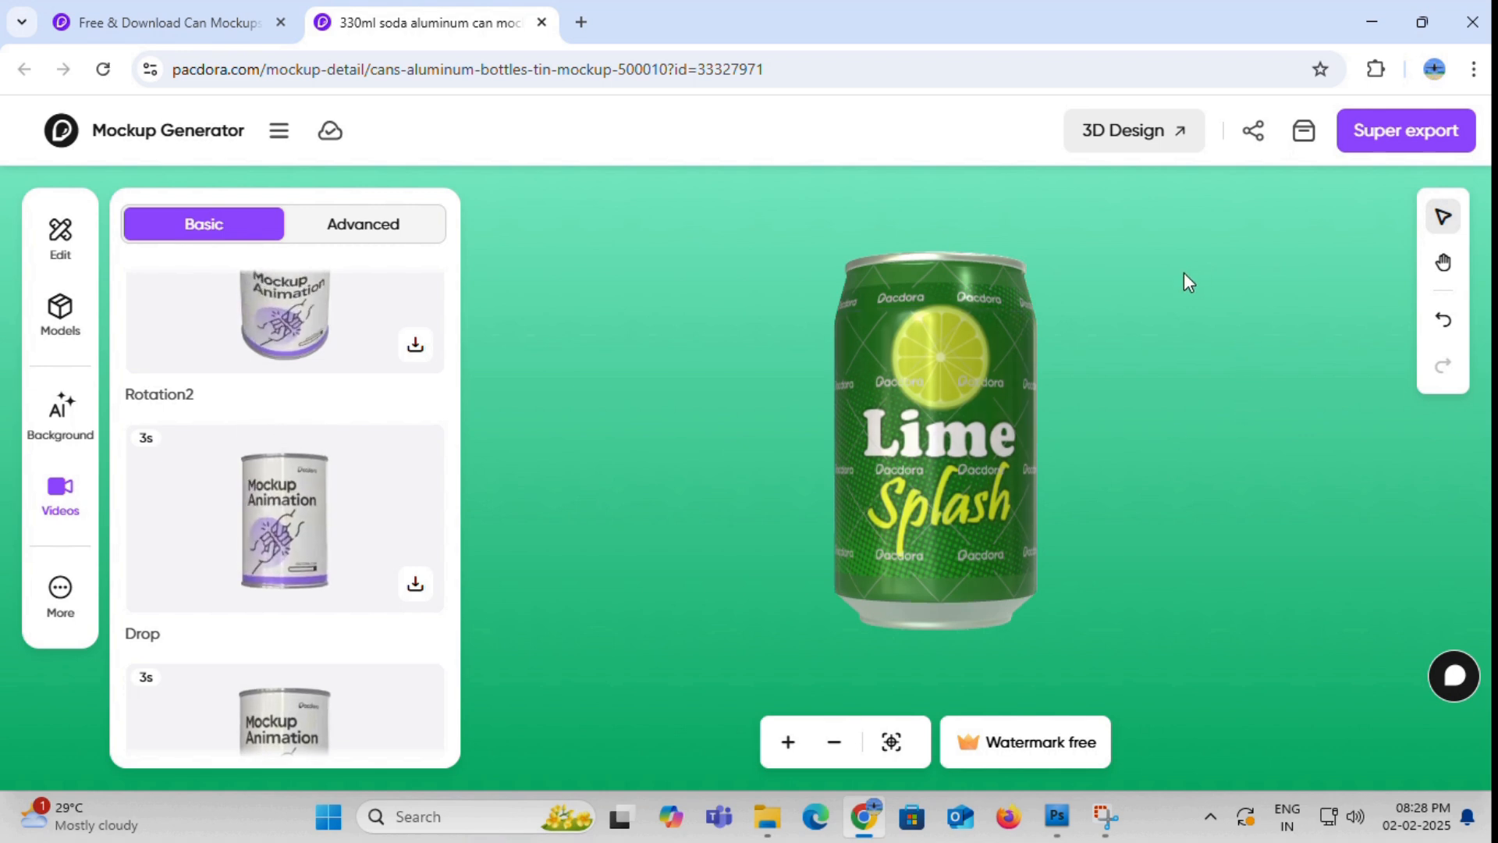
scroll(359, 530, "down", 5)
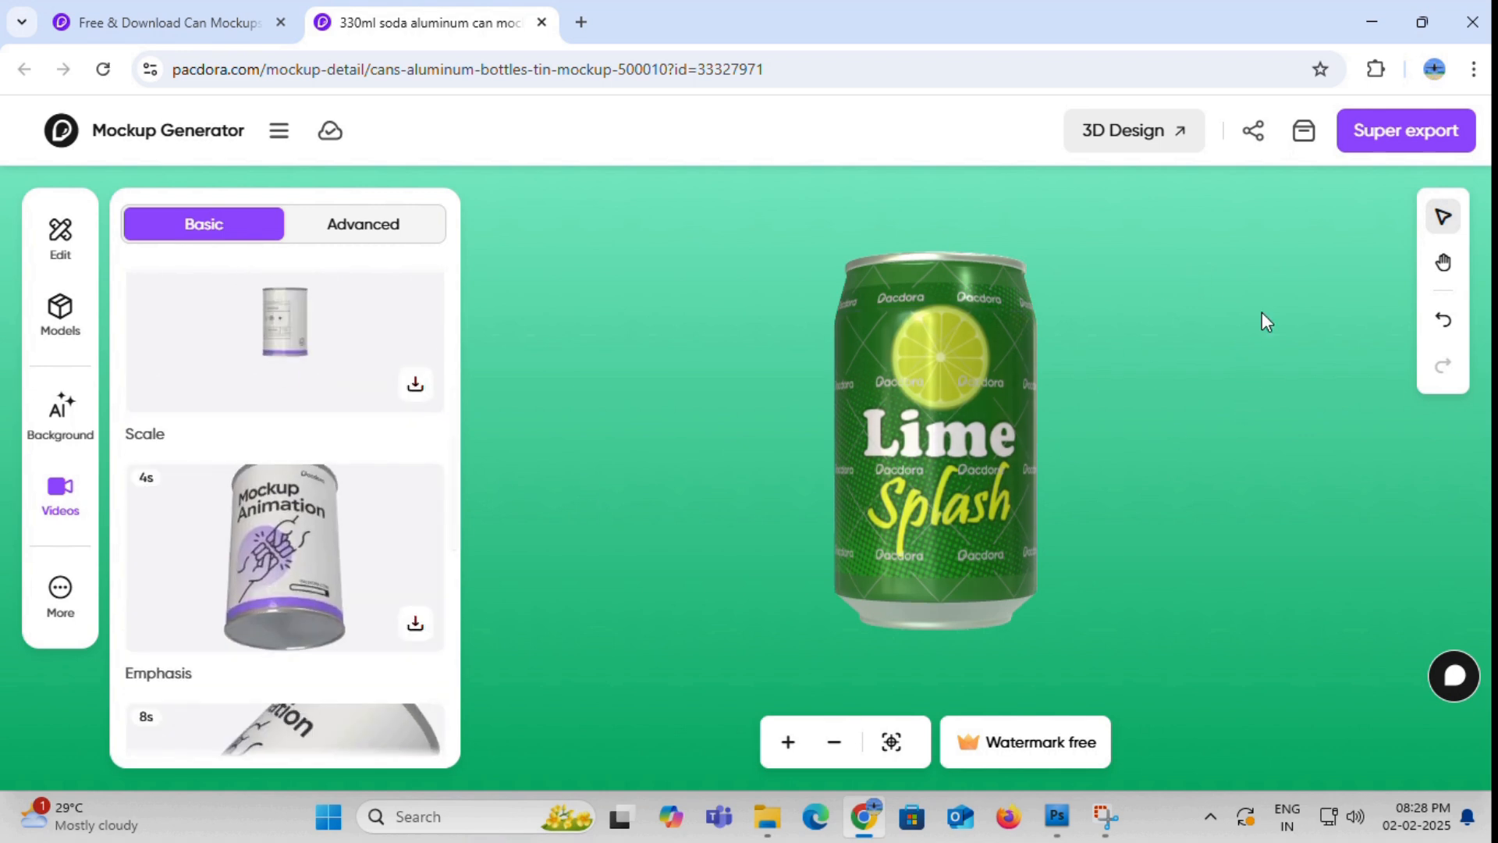
- Open the export settings for the can mockup and set the image ratio to 16:9
left_click(1386, 129)
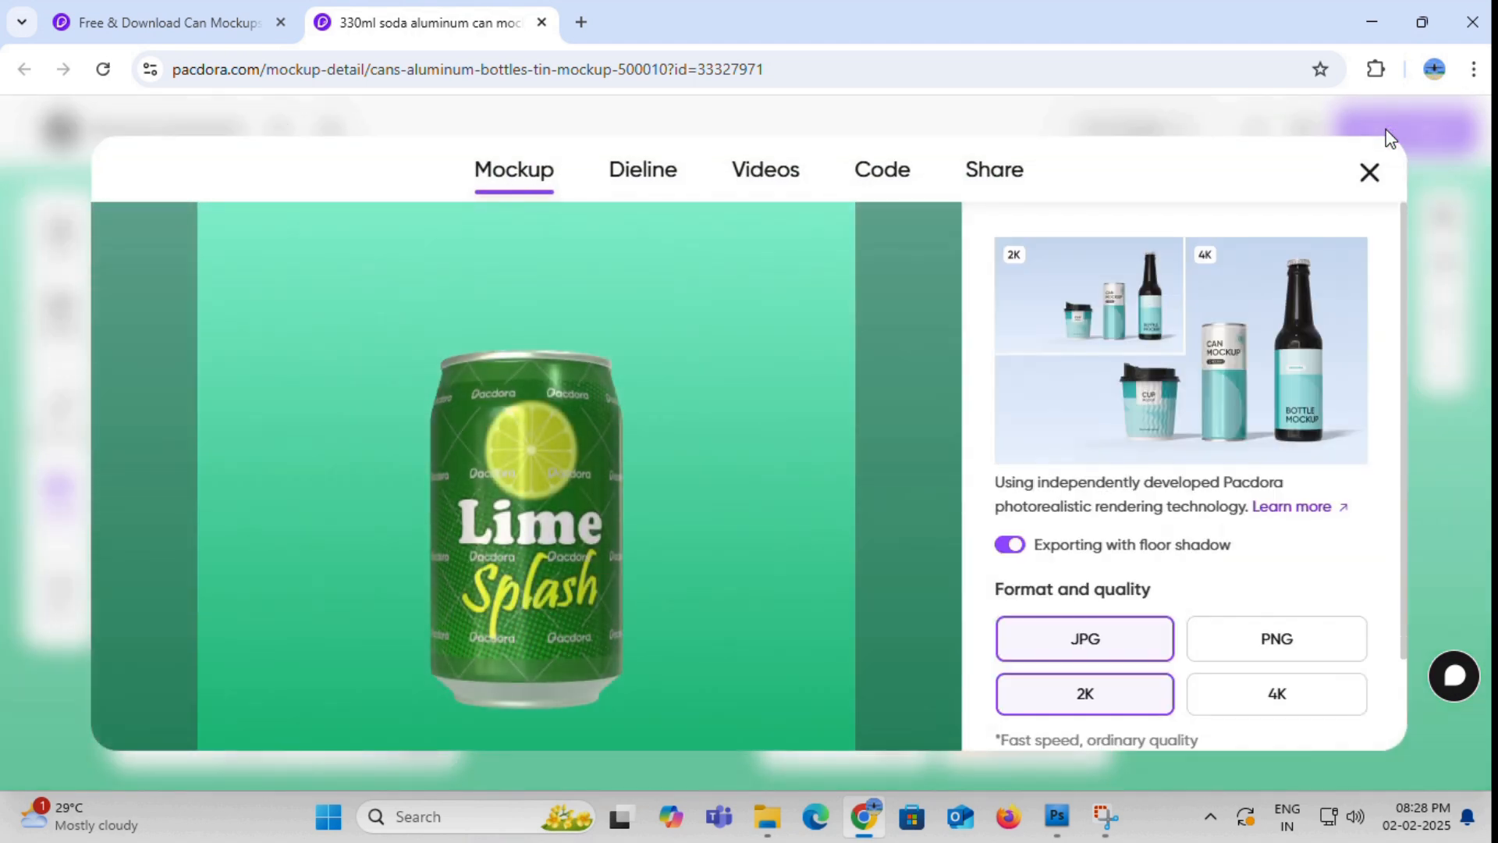
scroll(1086, 556, "down", 2)
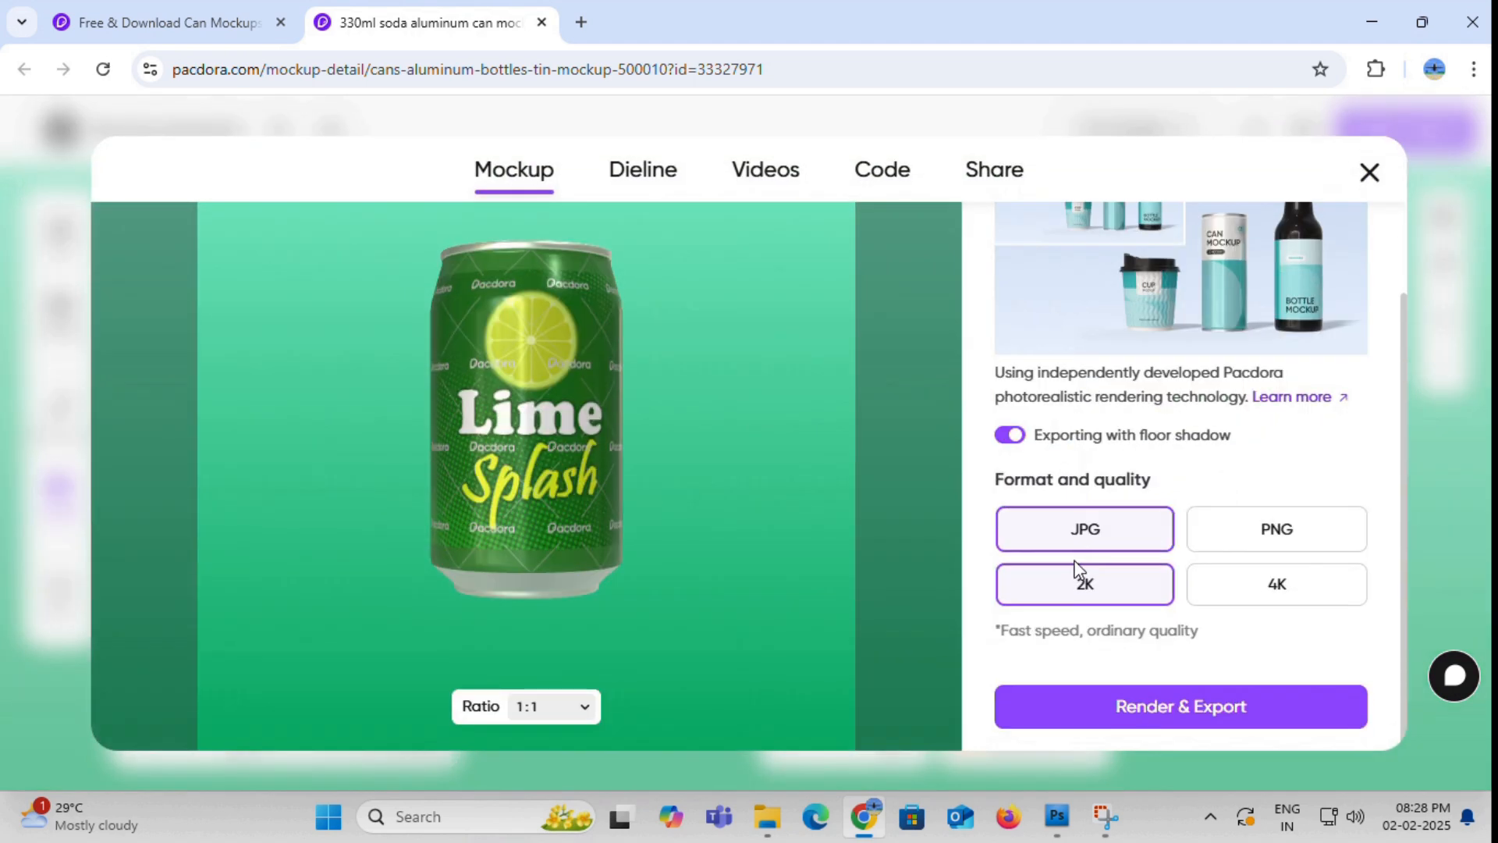
scroll(1074, 561, "up", 2)
scroll(819, 491, "down", 2)
left_click(577, 715)
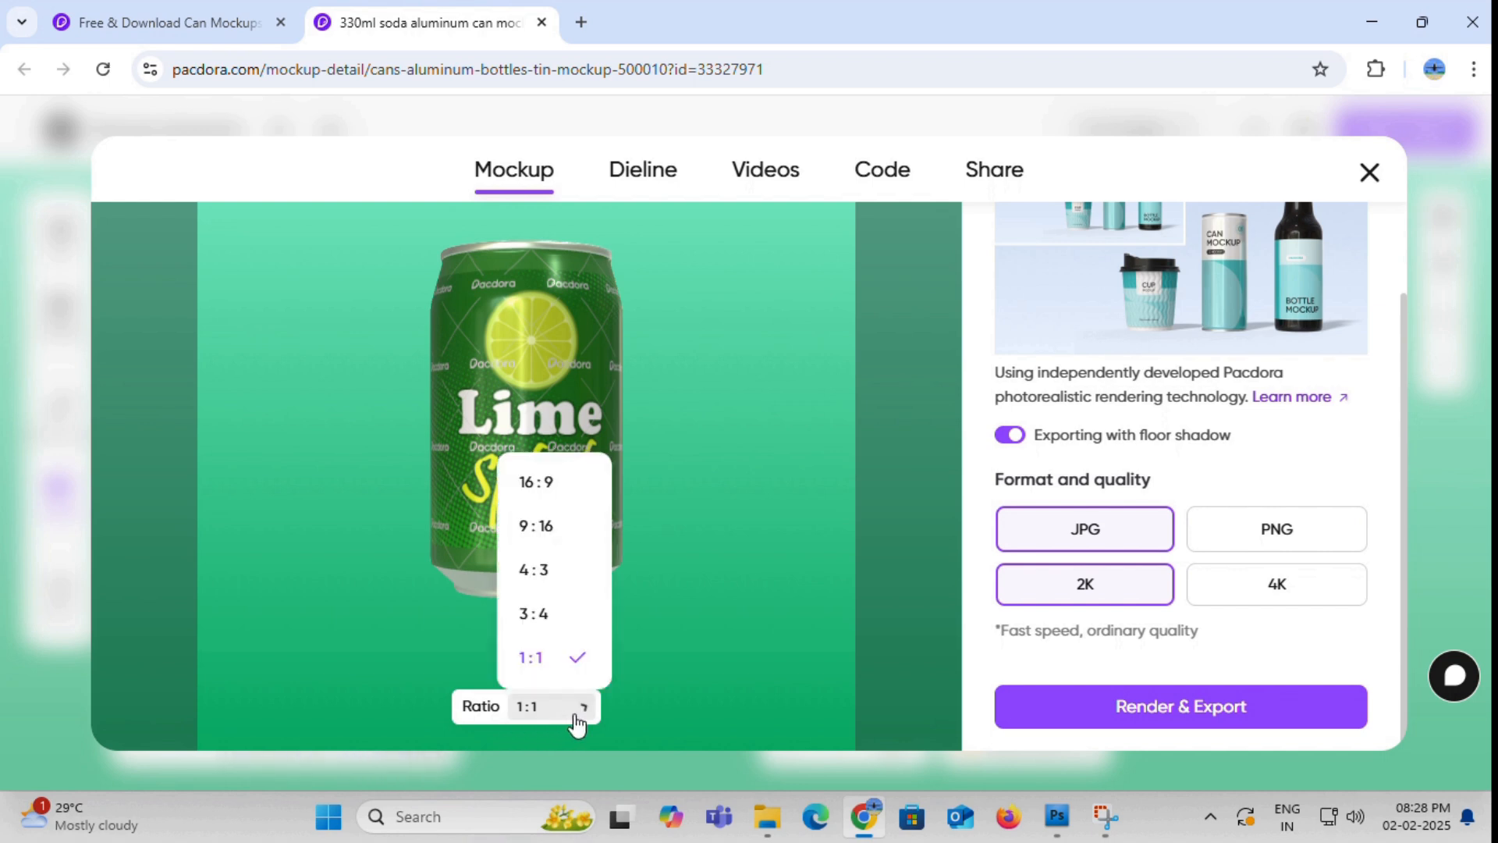
left_click(562, 485)
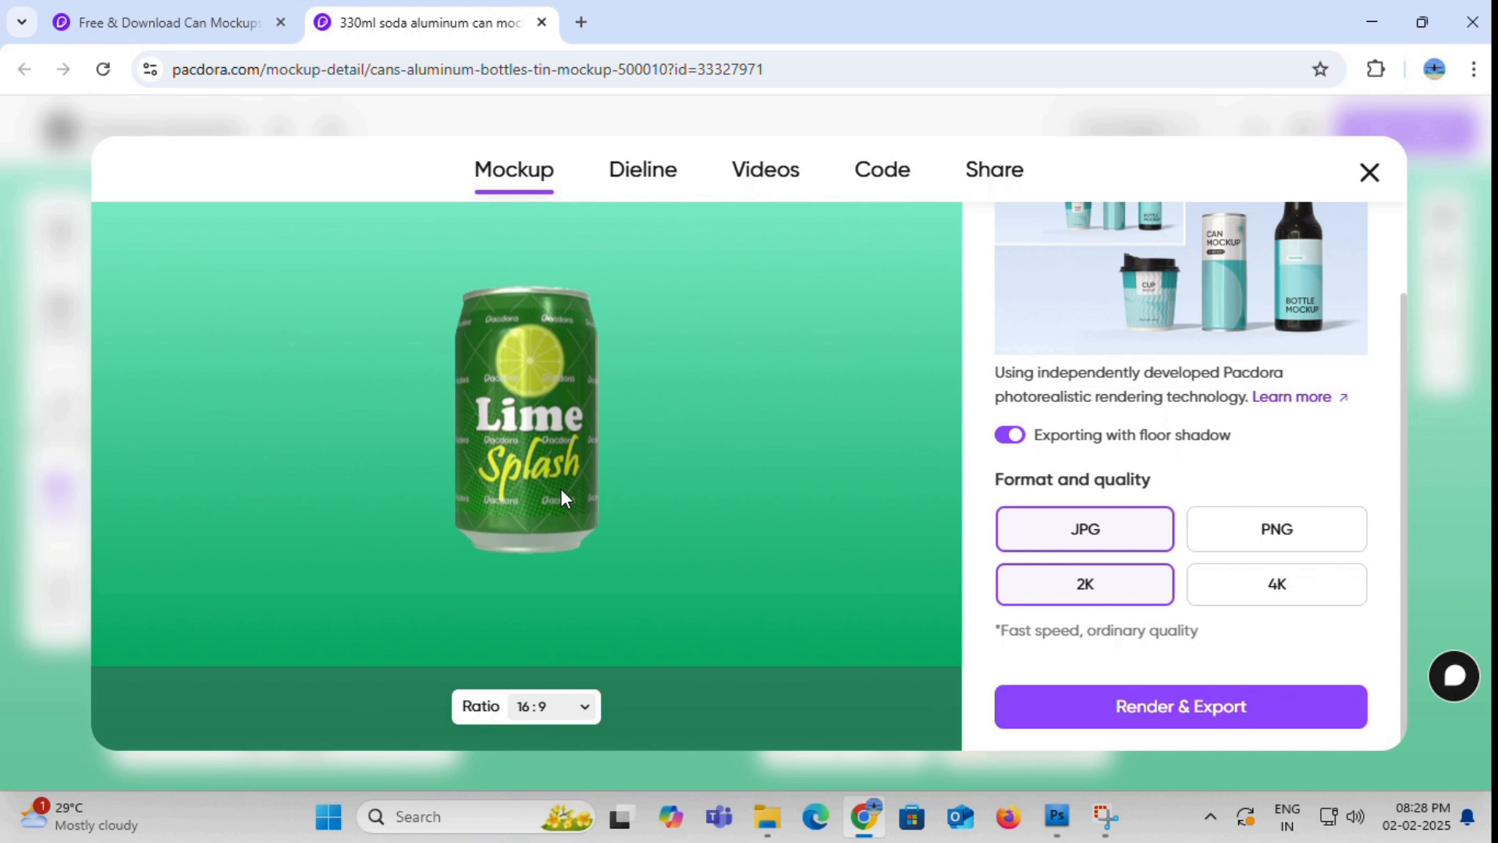
- Try to render and export the can mockup as a JPG at 4K quality, then dismiss the upgrade offer
left_click(1270, 589)
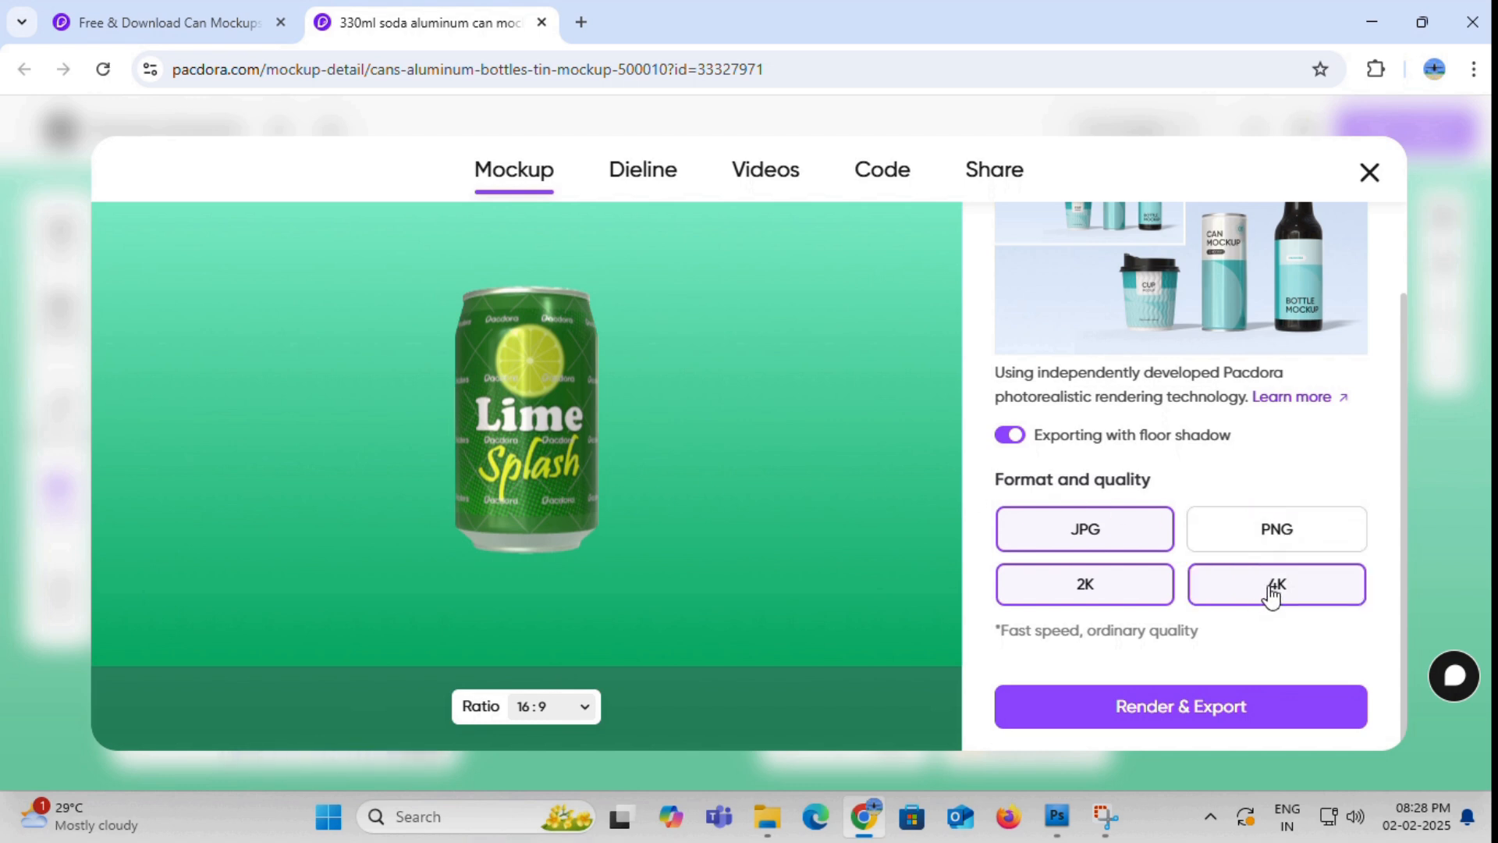
left_click(1189, 730)
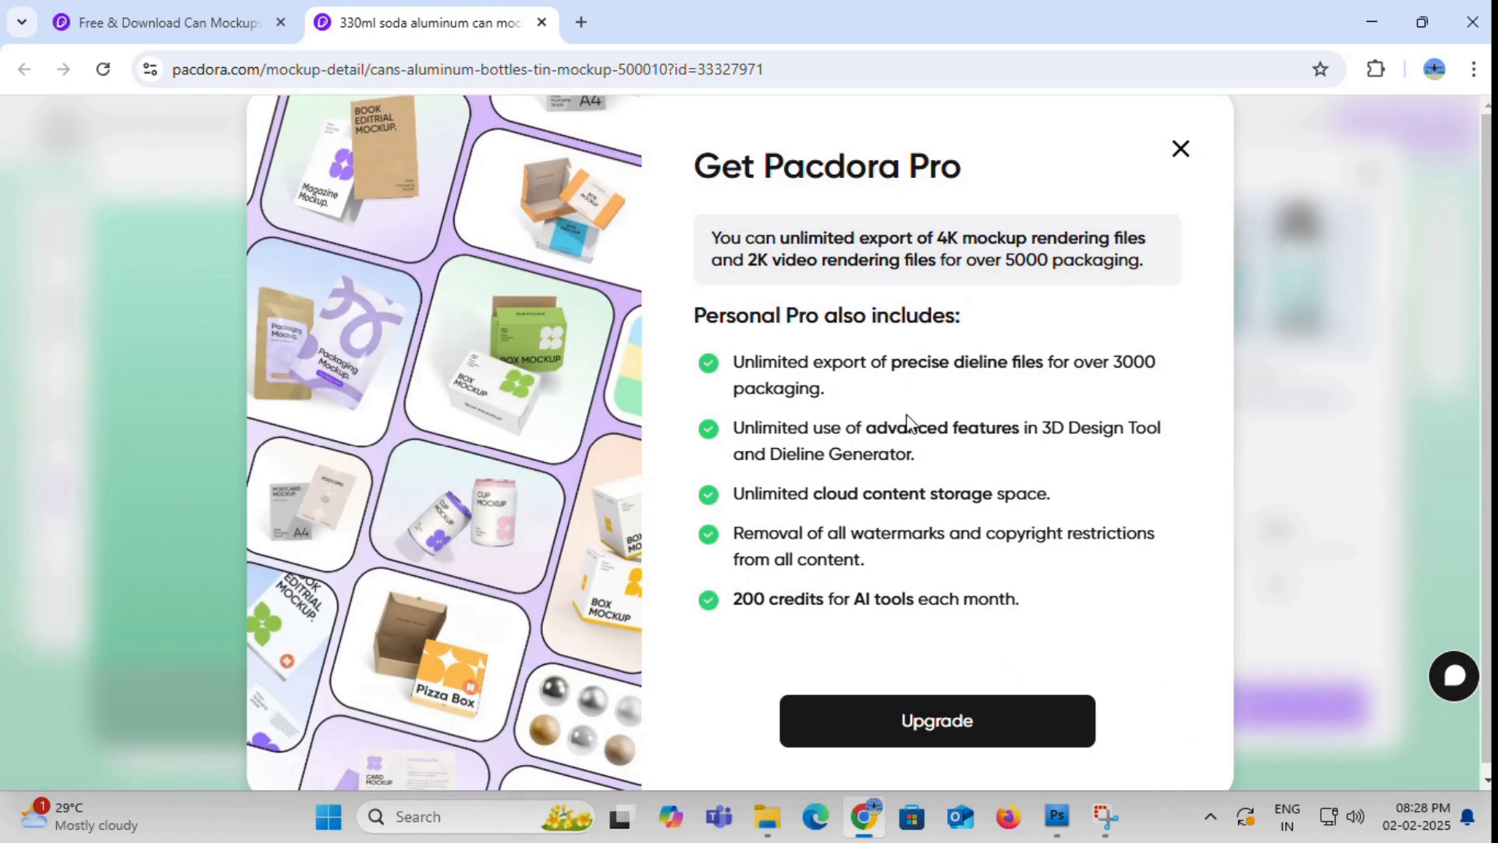
left_click(1180, 149)
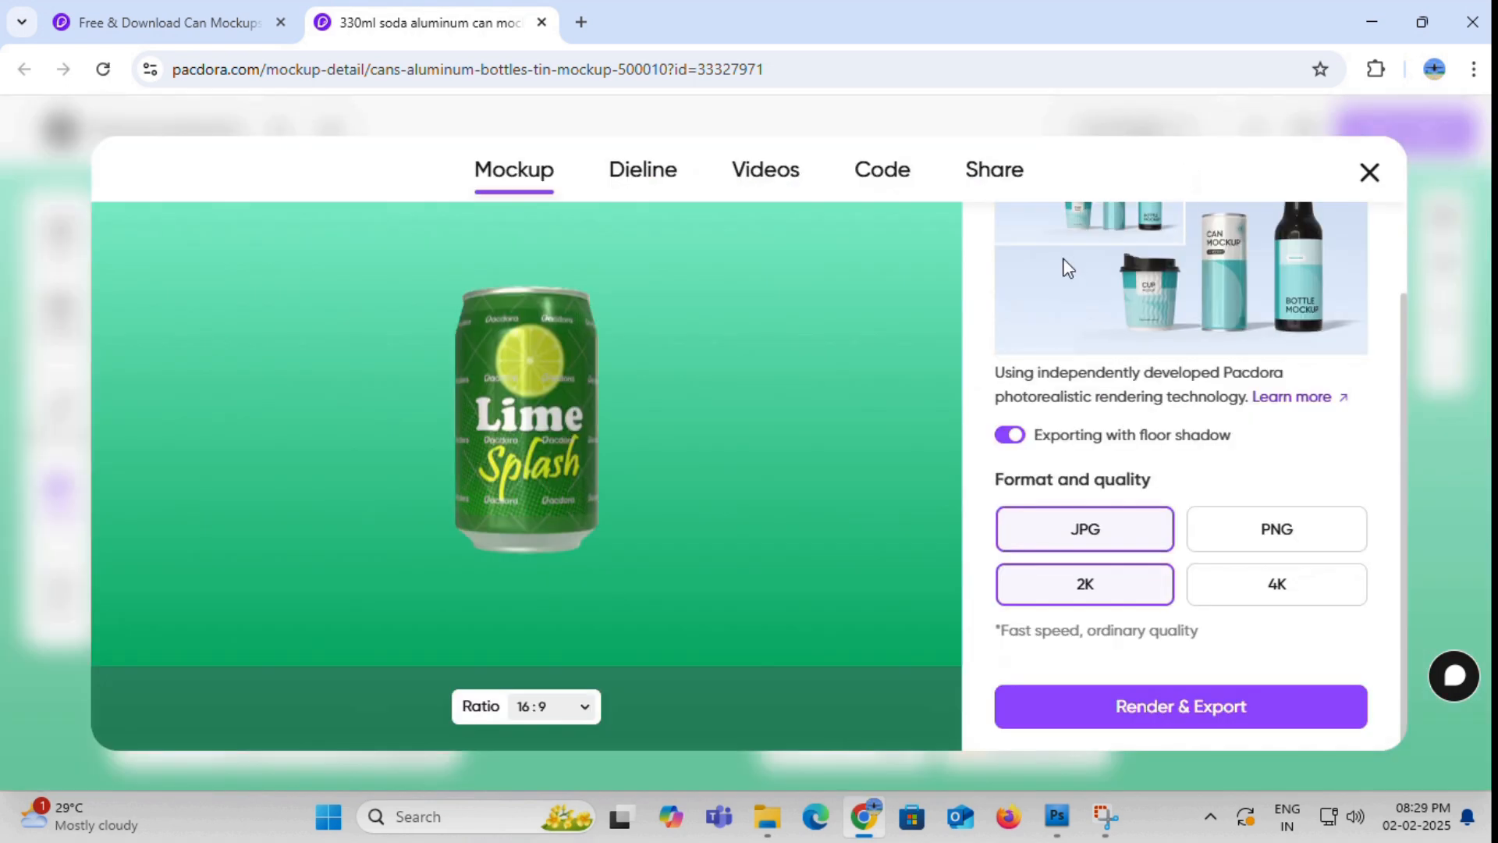
- Go through the video export styles and preview the 3-, 4- and 8-second animations on the can
left_click(768, 172)
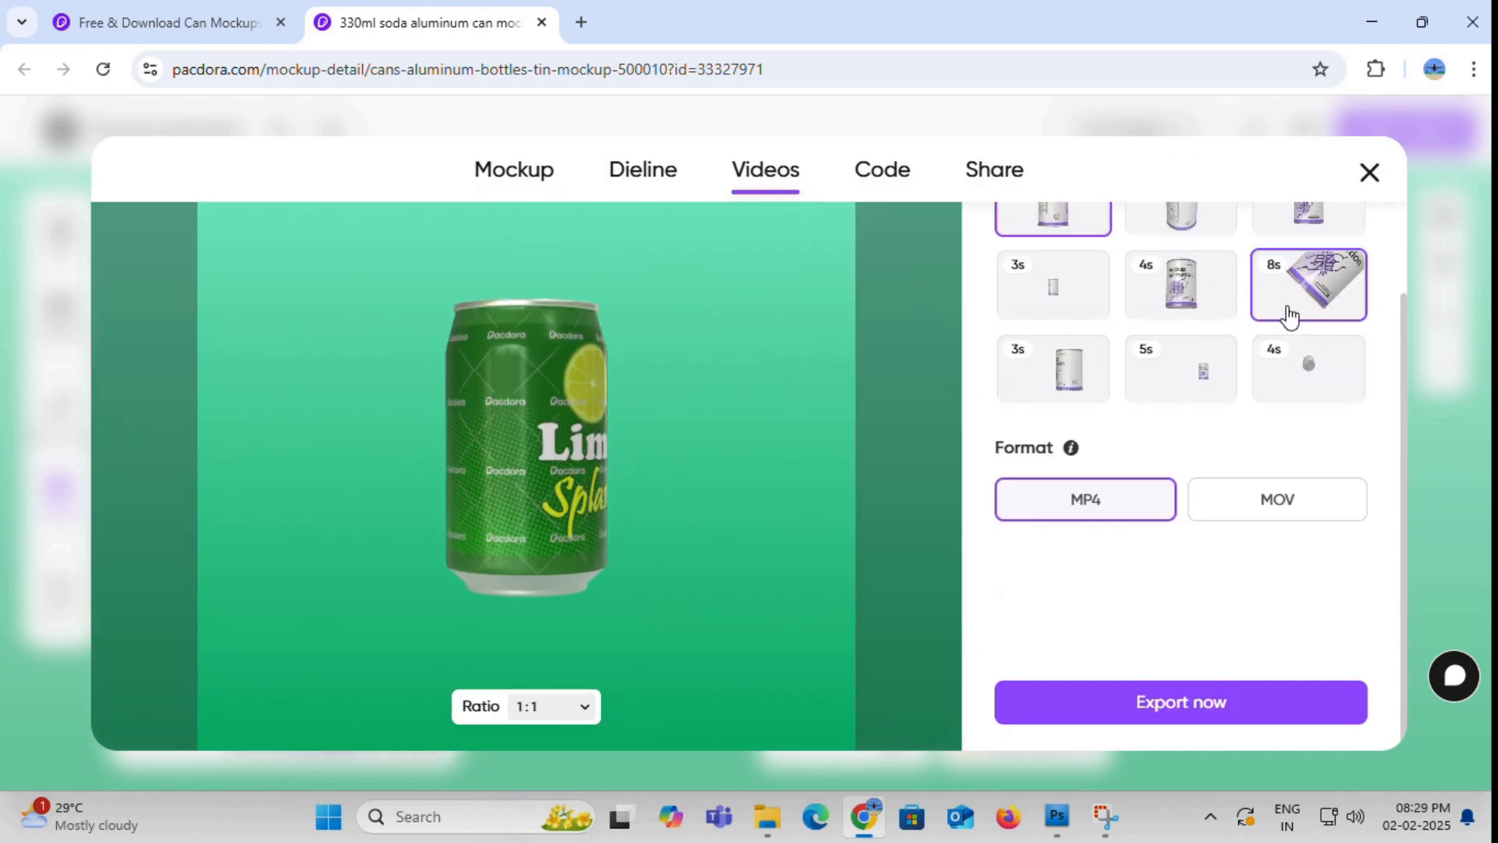
left_click(1307, 373)
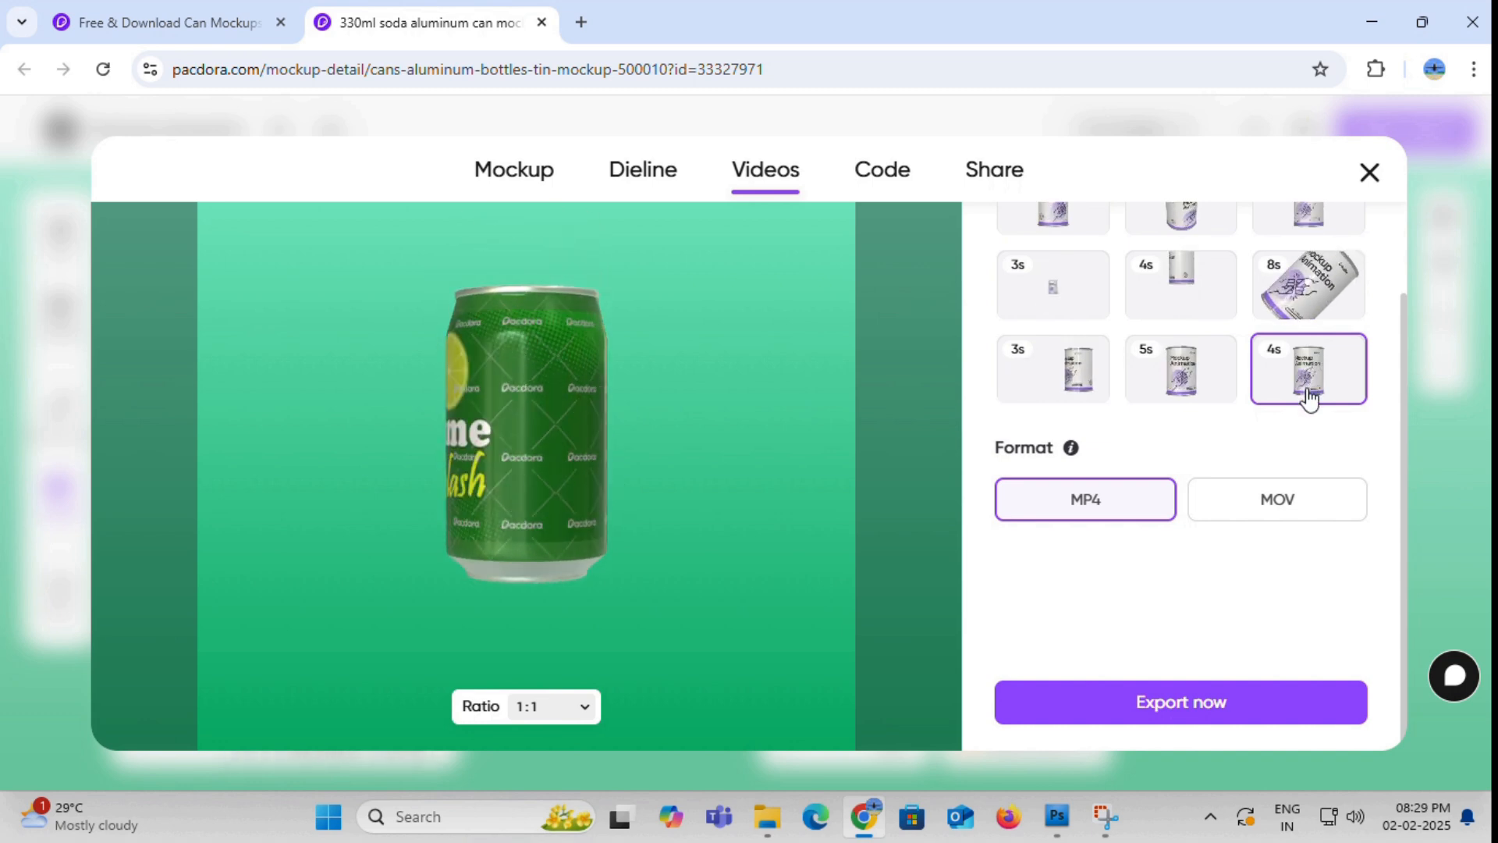
scroll(1308, 390, "up", 2)
left_click(1063, 339)
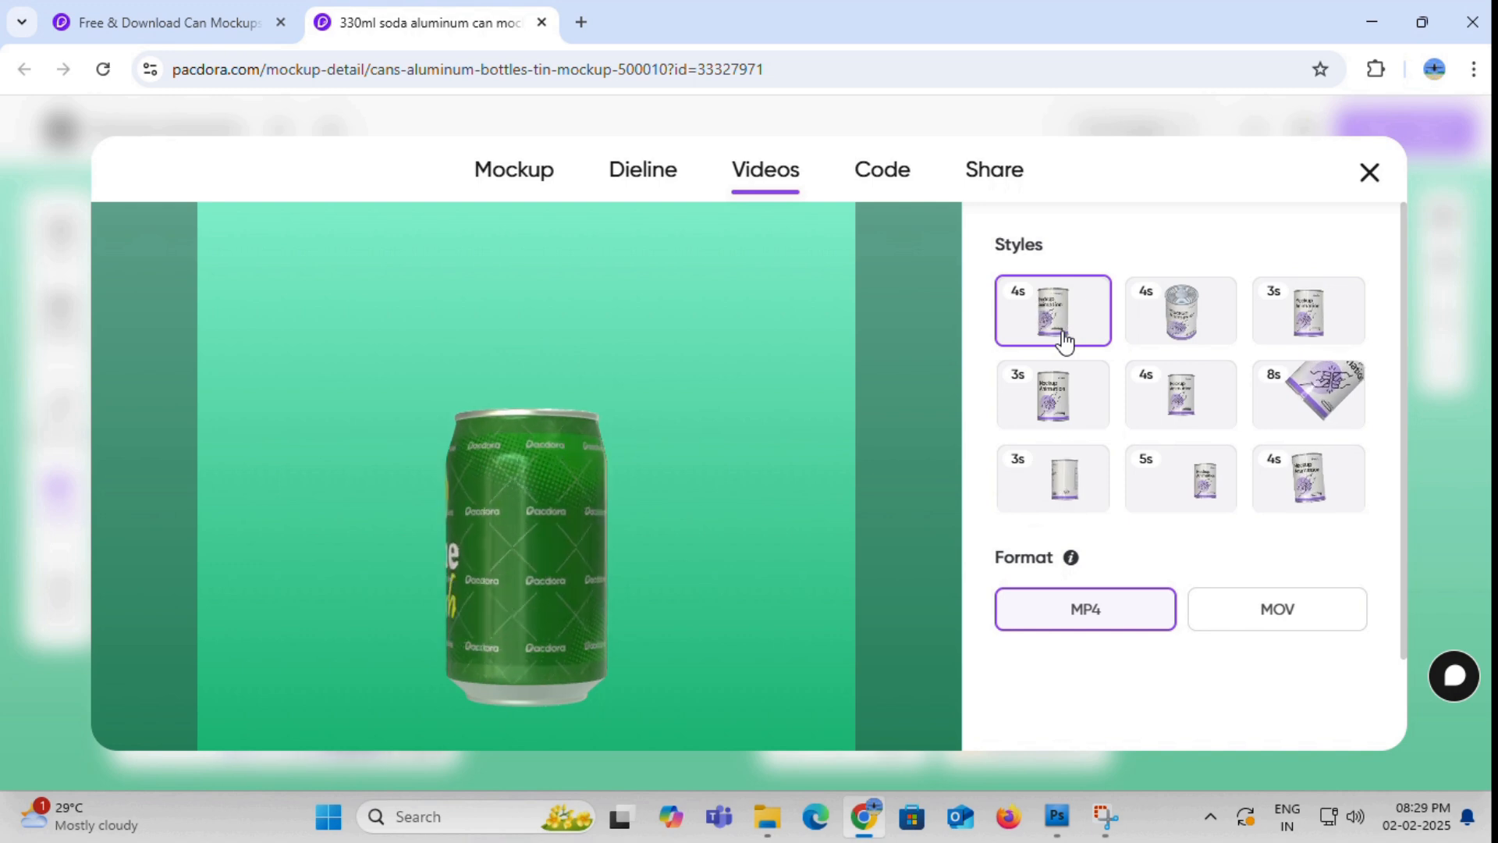
left_click(1196, 322)
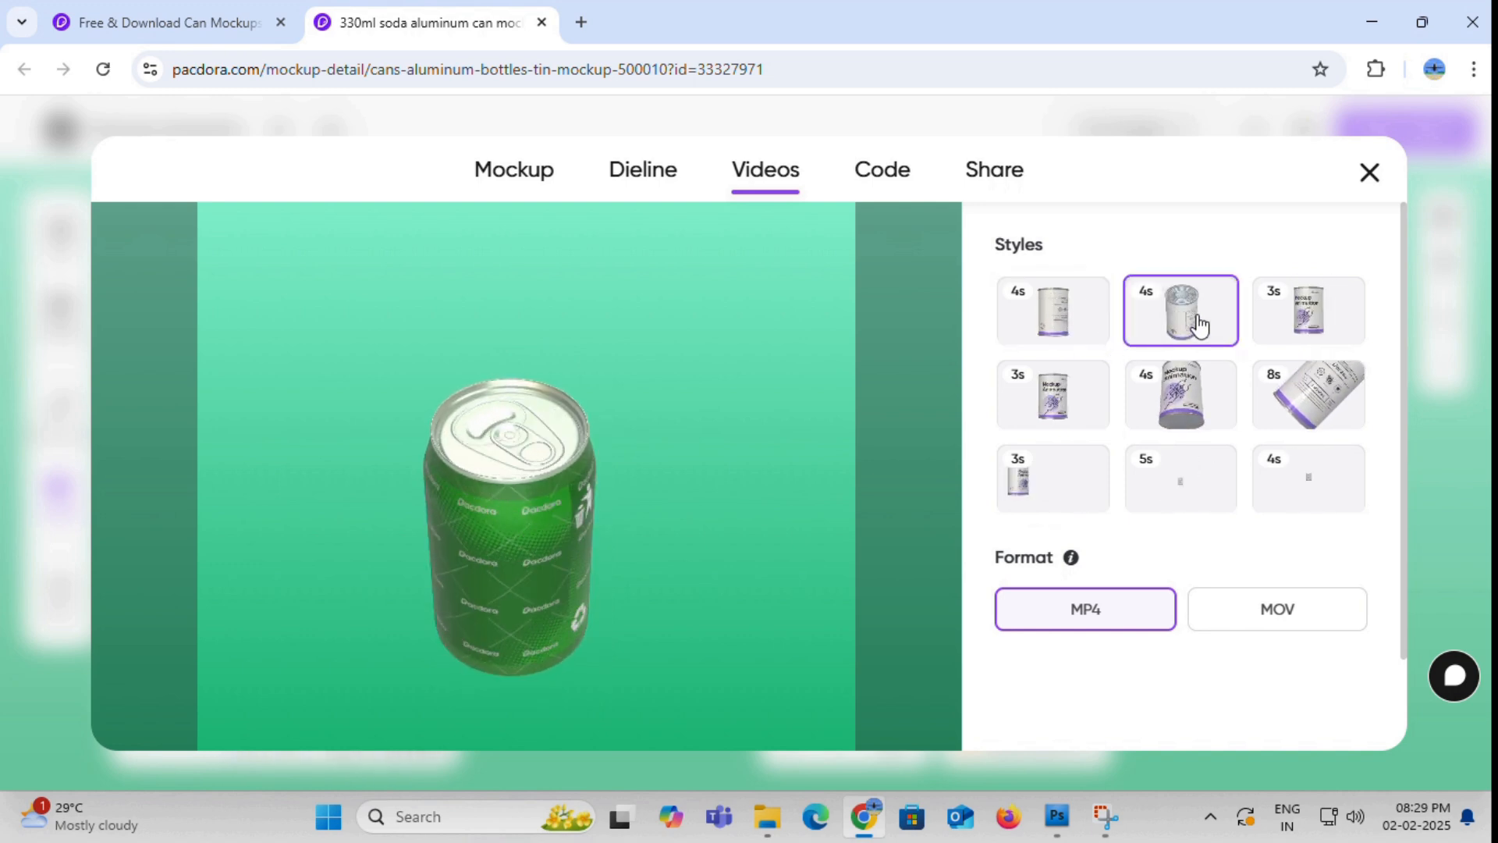
left_click(1297, 326)
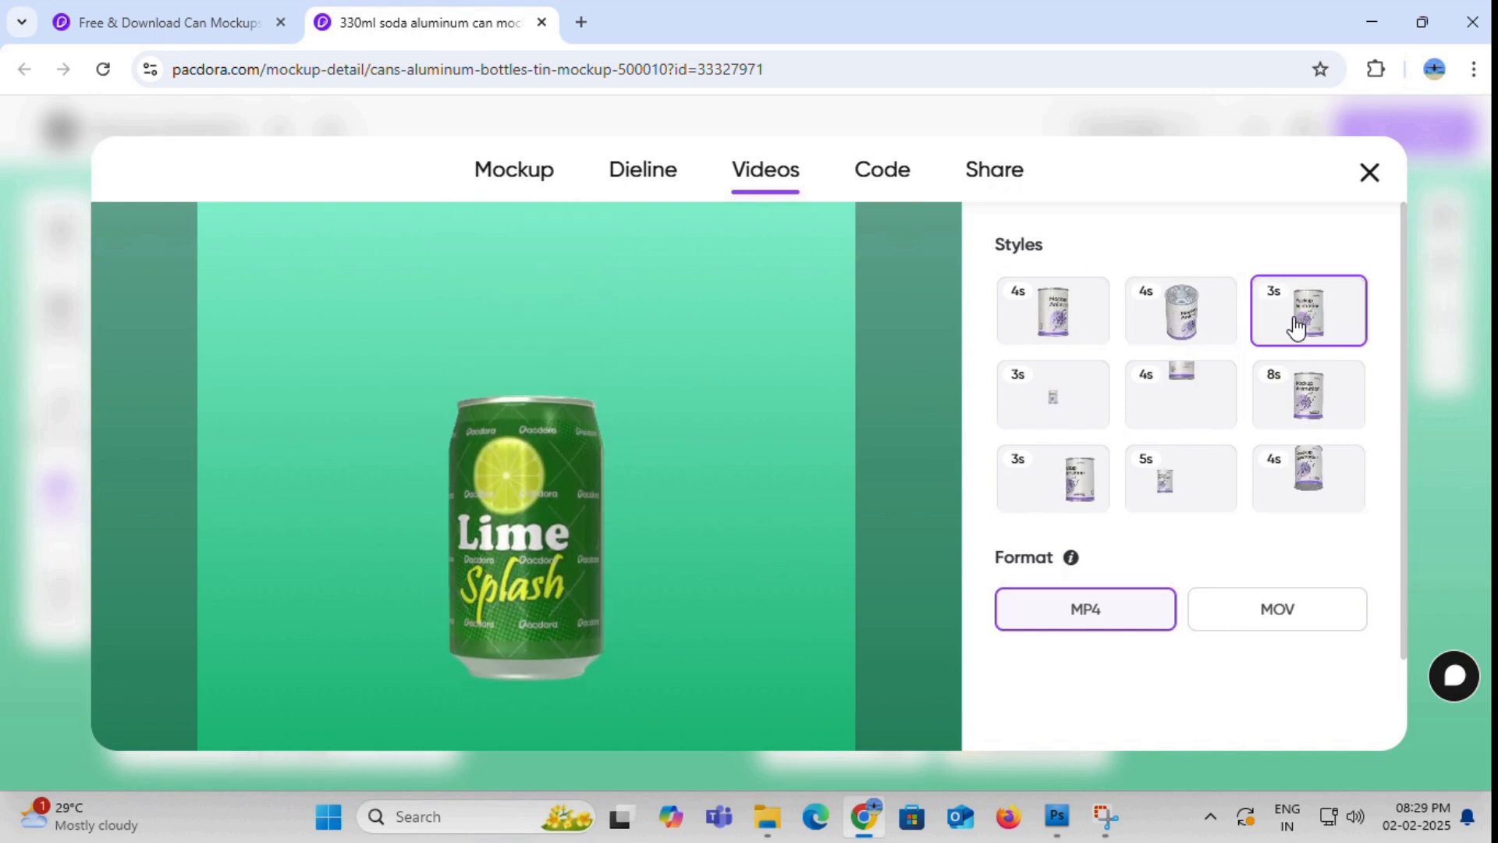
left_click(1065, 407)
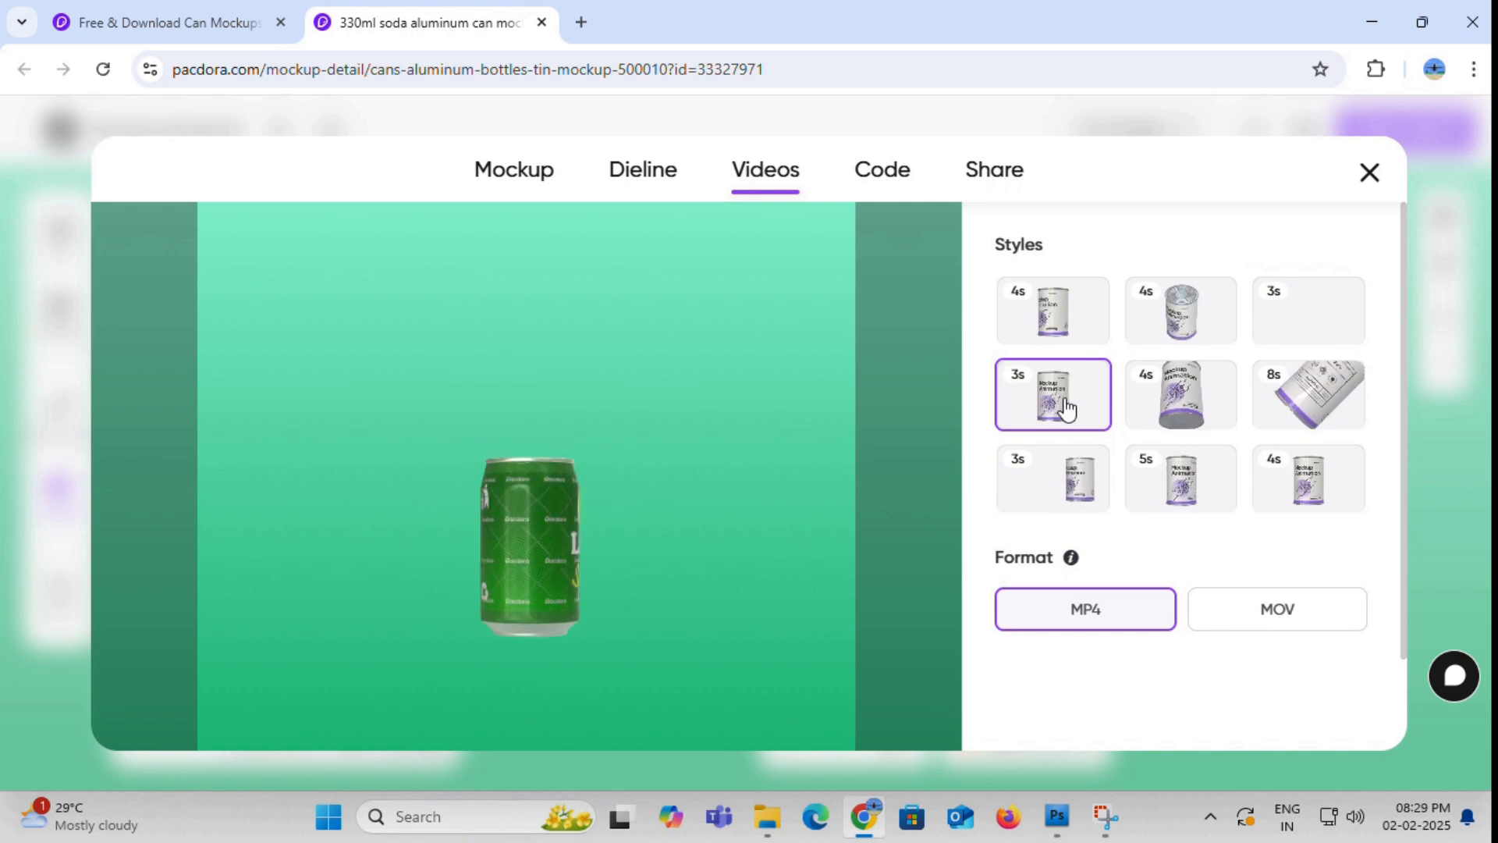
left_click(1186, 404)
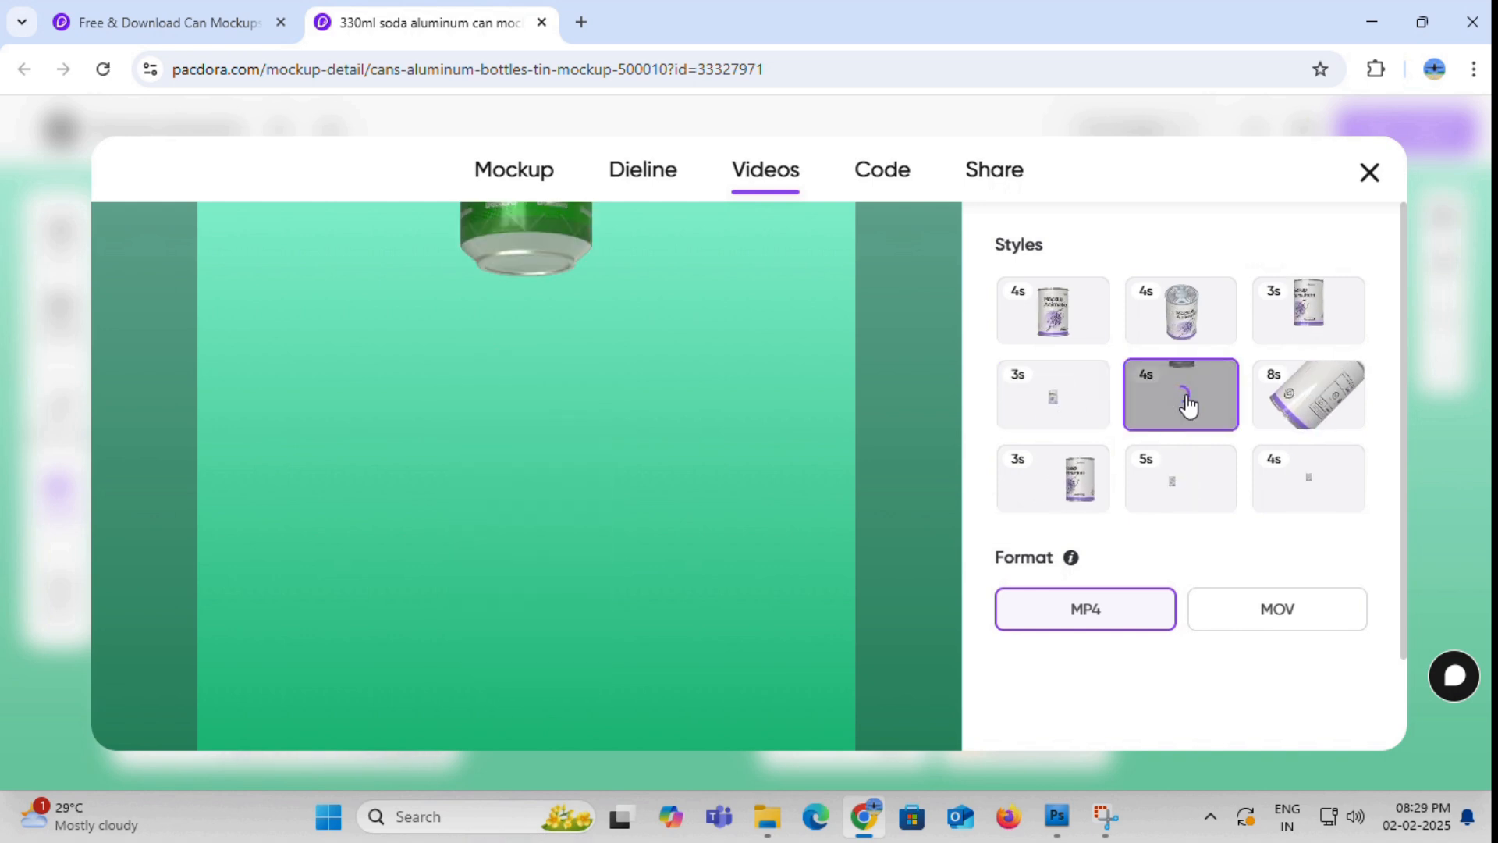
left_click(1289, 394)
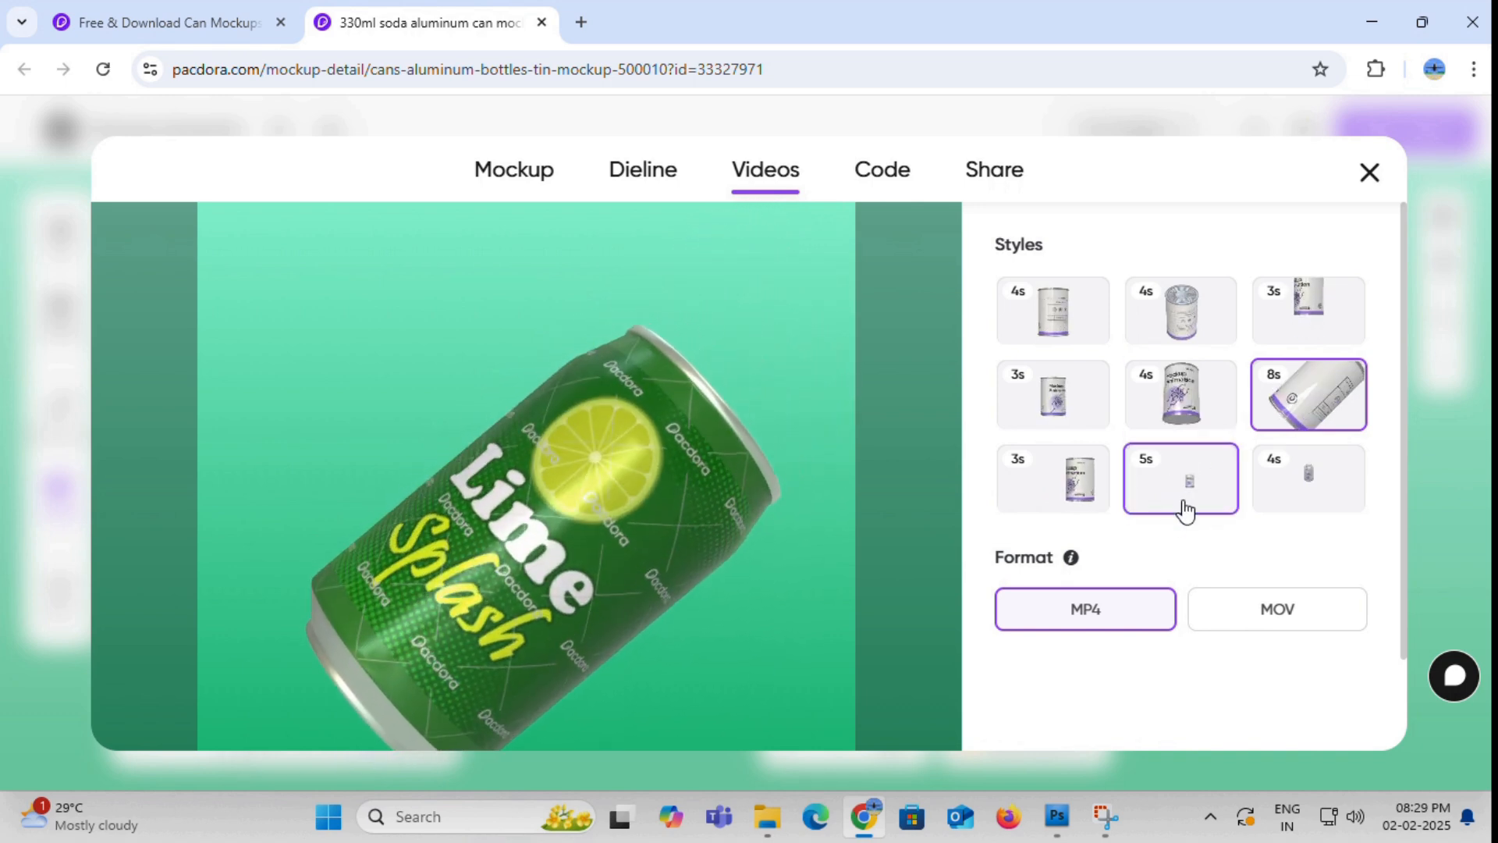
- Copy the share link for the can design and open it in a new browser tab
left_click(989, 184)
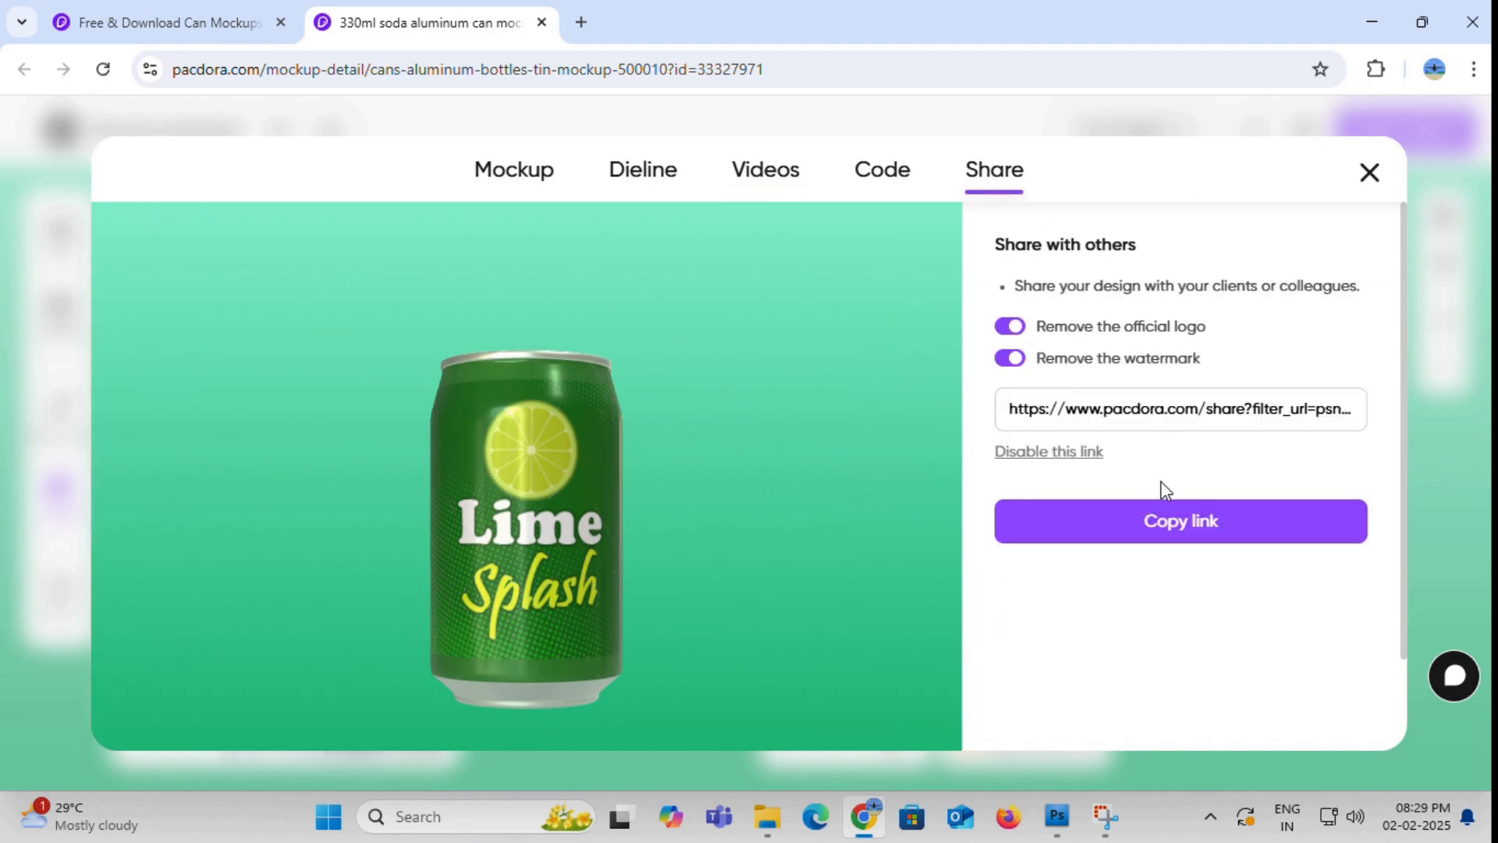
left_click(1164, 528)
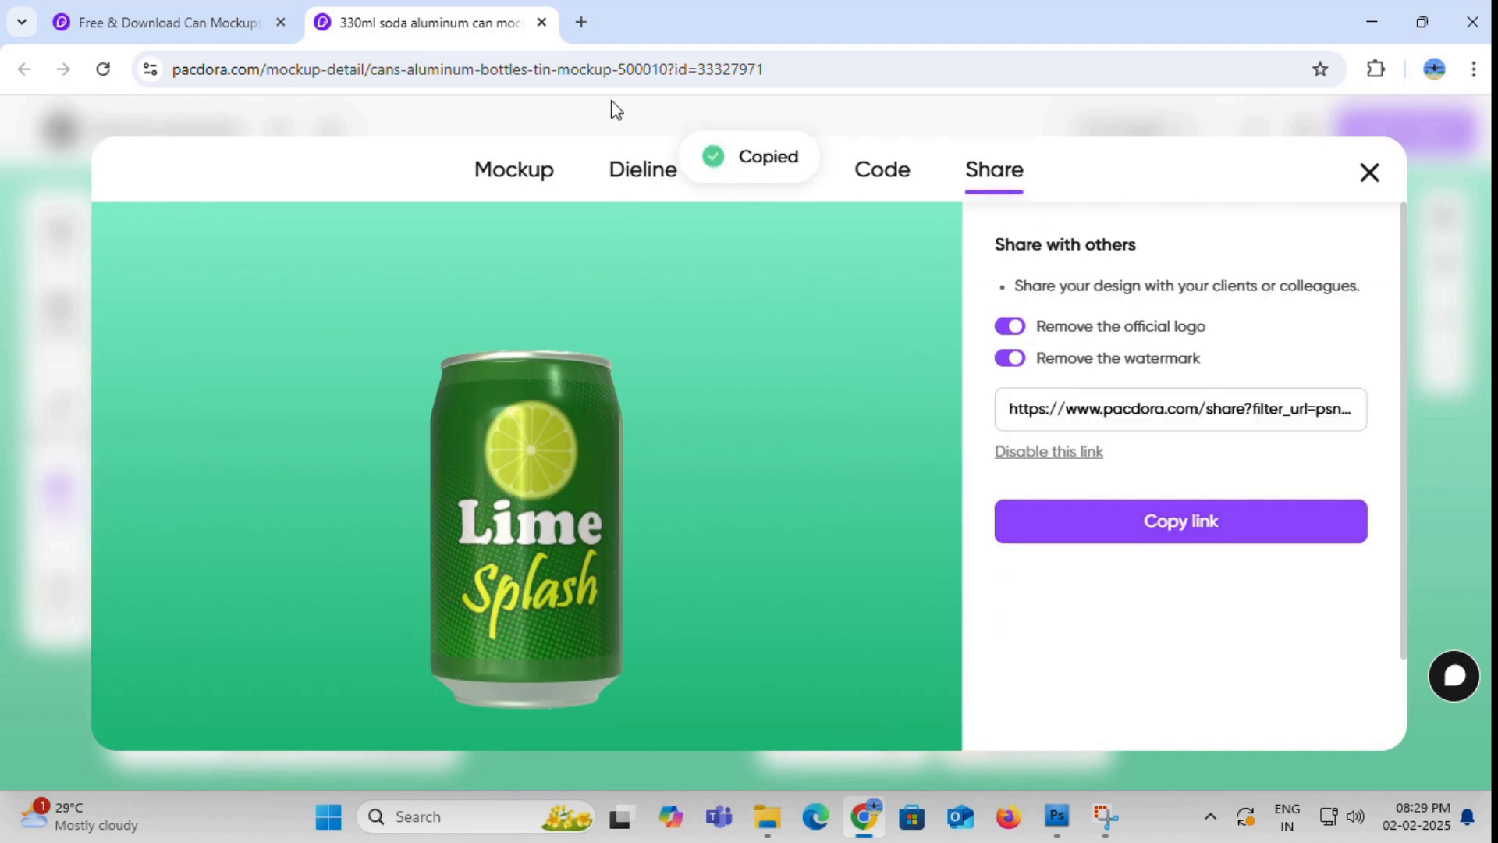
left_click(579, 24)
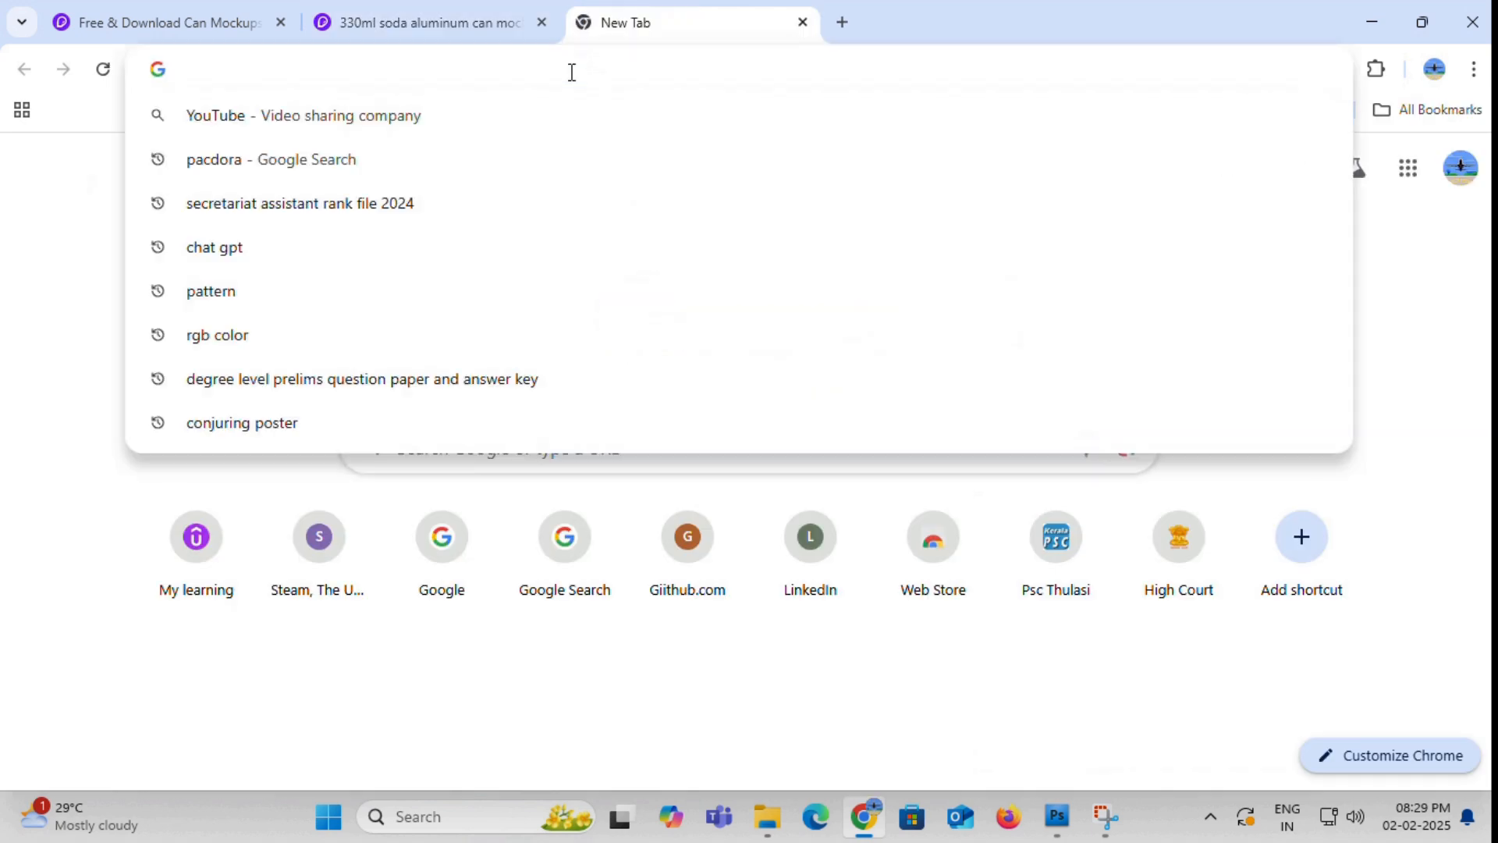
key("ctrl+v")
key("Return")
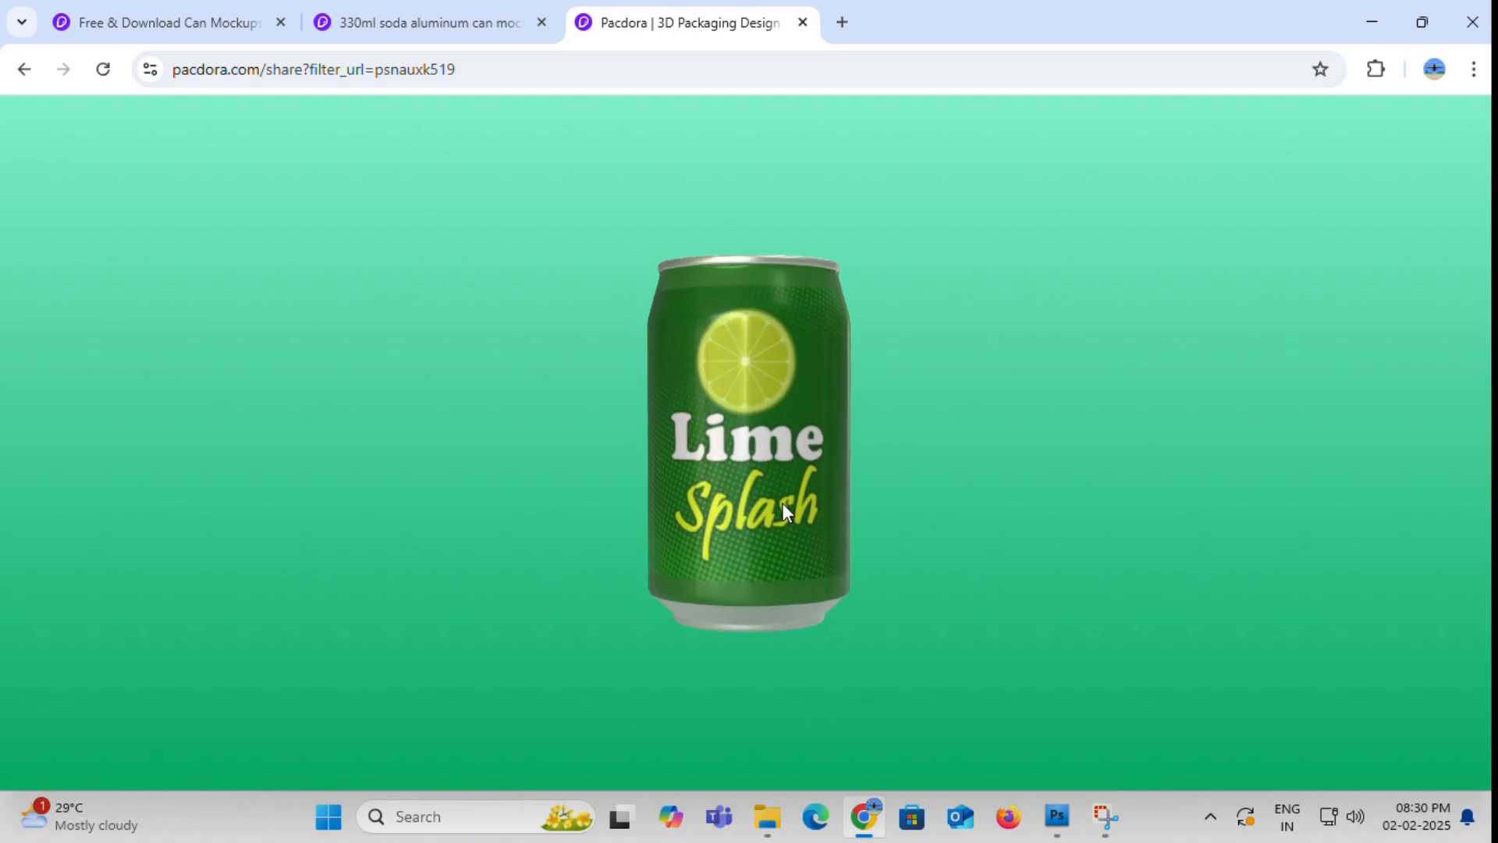
- Rotate the can in the shared 3D view to inspect the label from several angles
left_click_drag(779, 551, 972, 490)
left_click_drag(697, 467, 801, 409)
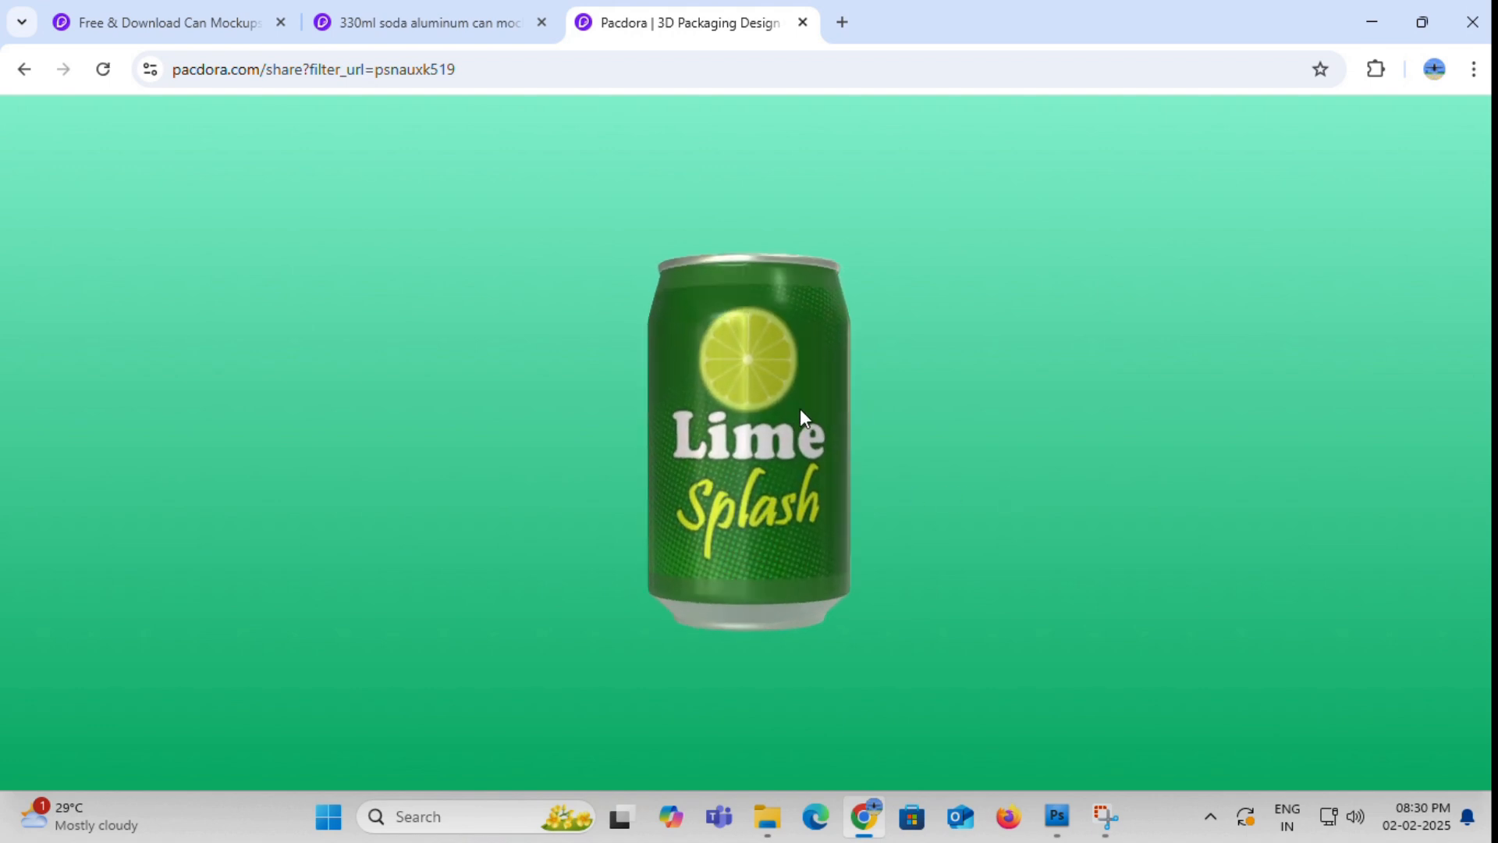
left_click_drag(779, 317, 787, 387)
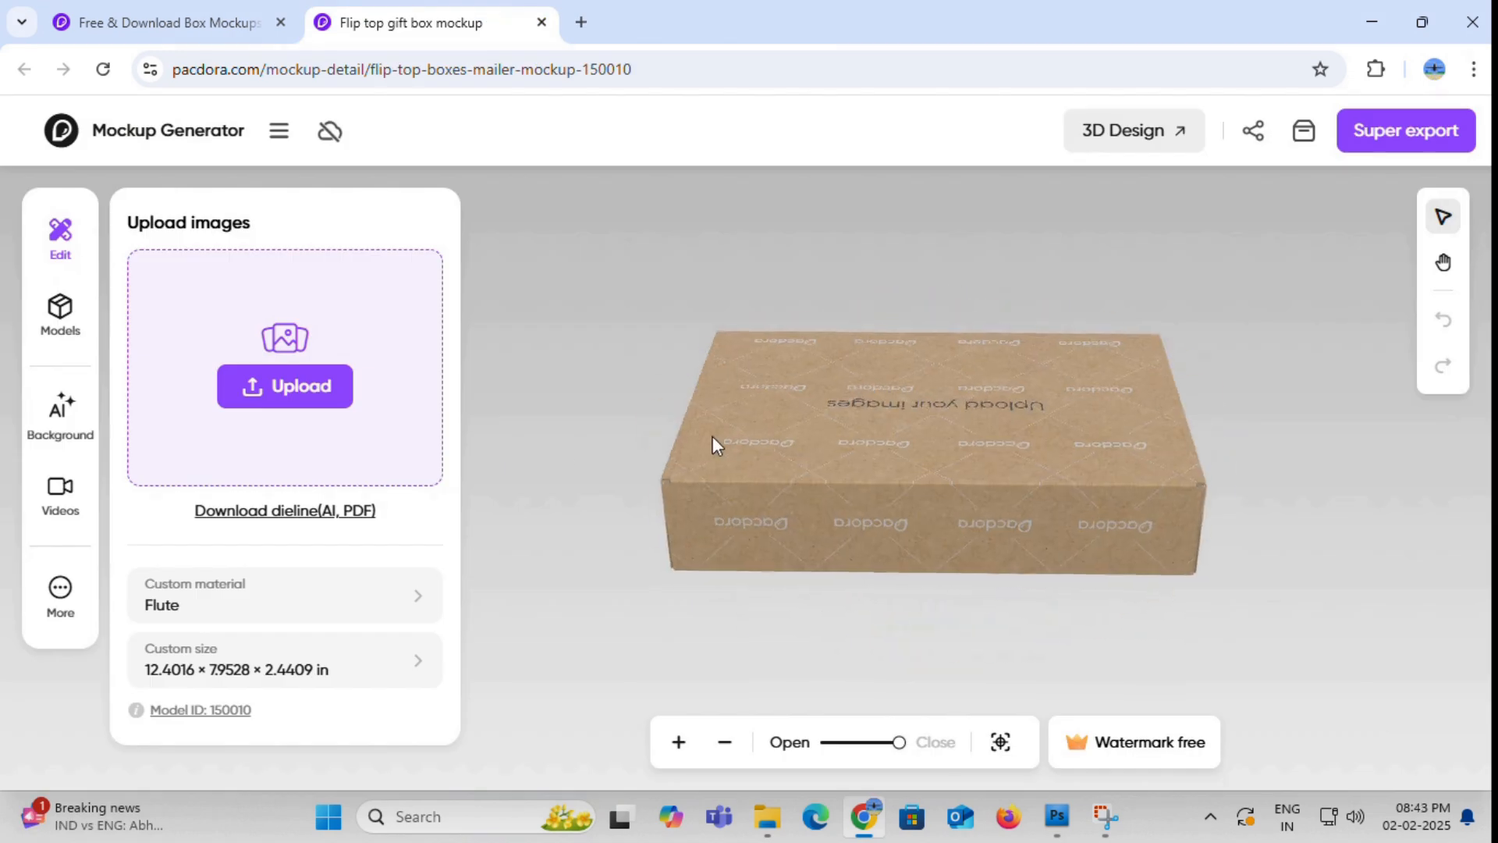
- Upload the brown pattern artwork for the flip top gift box and scale it to cover the whole outside dieline
left_click(713, 437)
left_click(301, 391)
left_click(517, 382)
left_click(564, 538)
left_click_drag(972, 677, 1010, 718)
left_click_drag(908, 590, 878, 551)
left_click_drag(981, 681, 1012, 711)
left_click_drag(684, 540, 678, 532)
- Add the Salim Sweets logo image and place it in the middle of the box's lid panel
left_click(235, 224)
left_click(384, 192)
left_click(561, 534)
left_click_drag(808, 446, 804, 351)
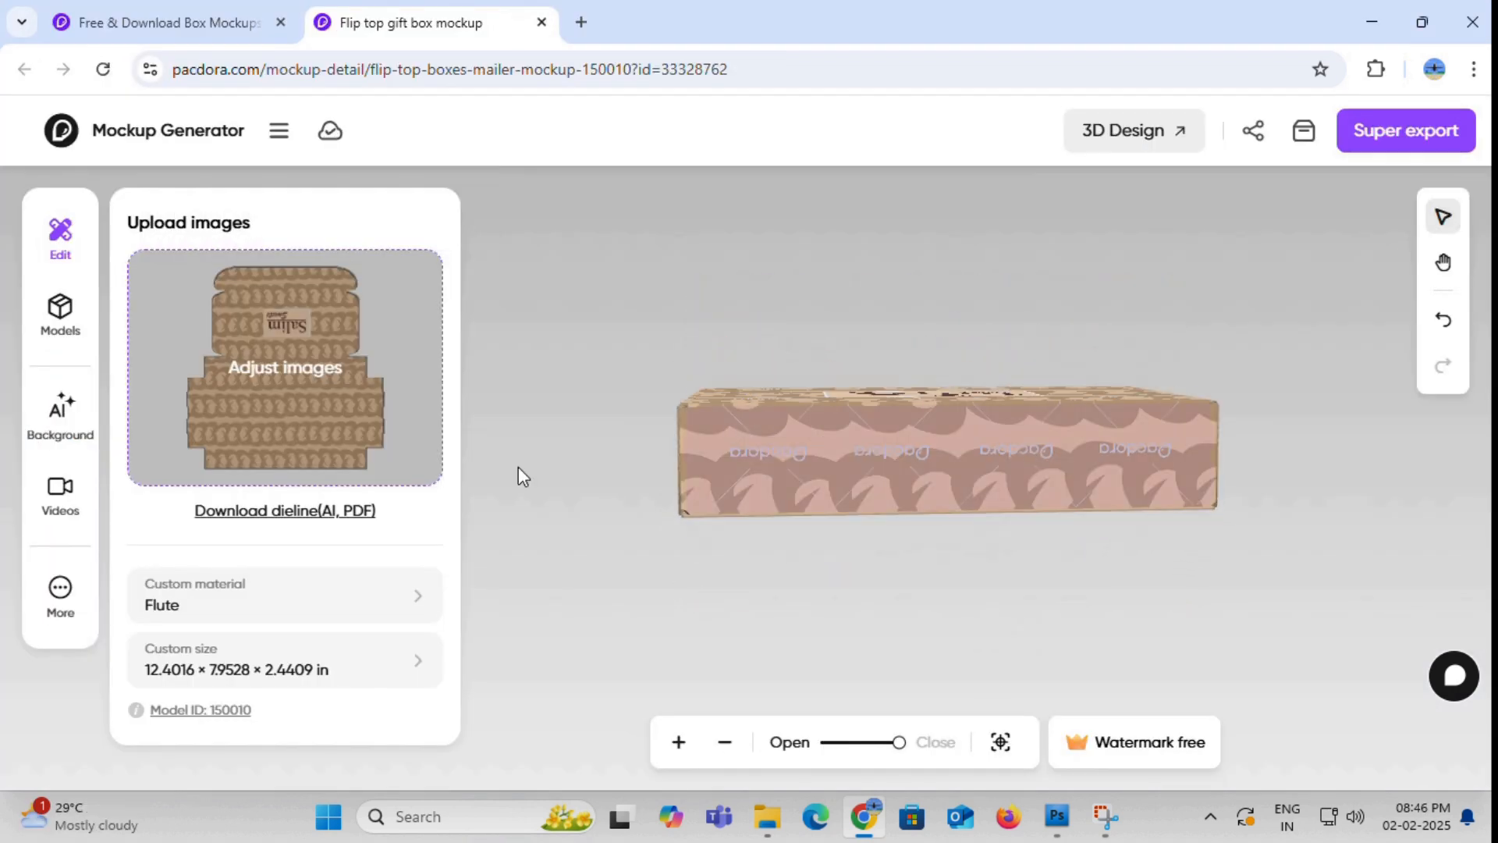
- Preview how the gift box model moves between its fully unfolded and closed states
left_click_drag(897, 742, 820, 742)
left_click(932, 741)
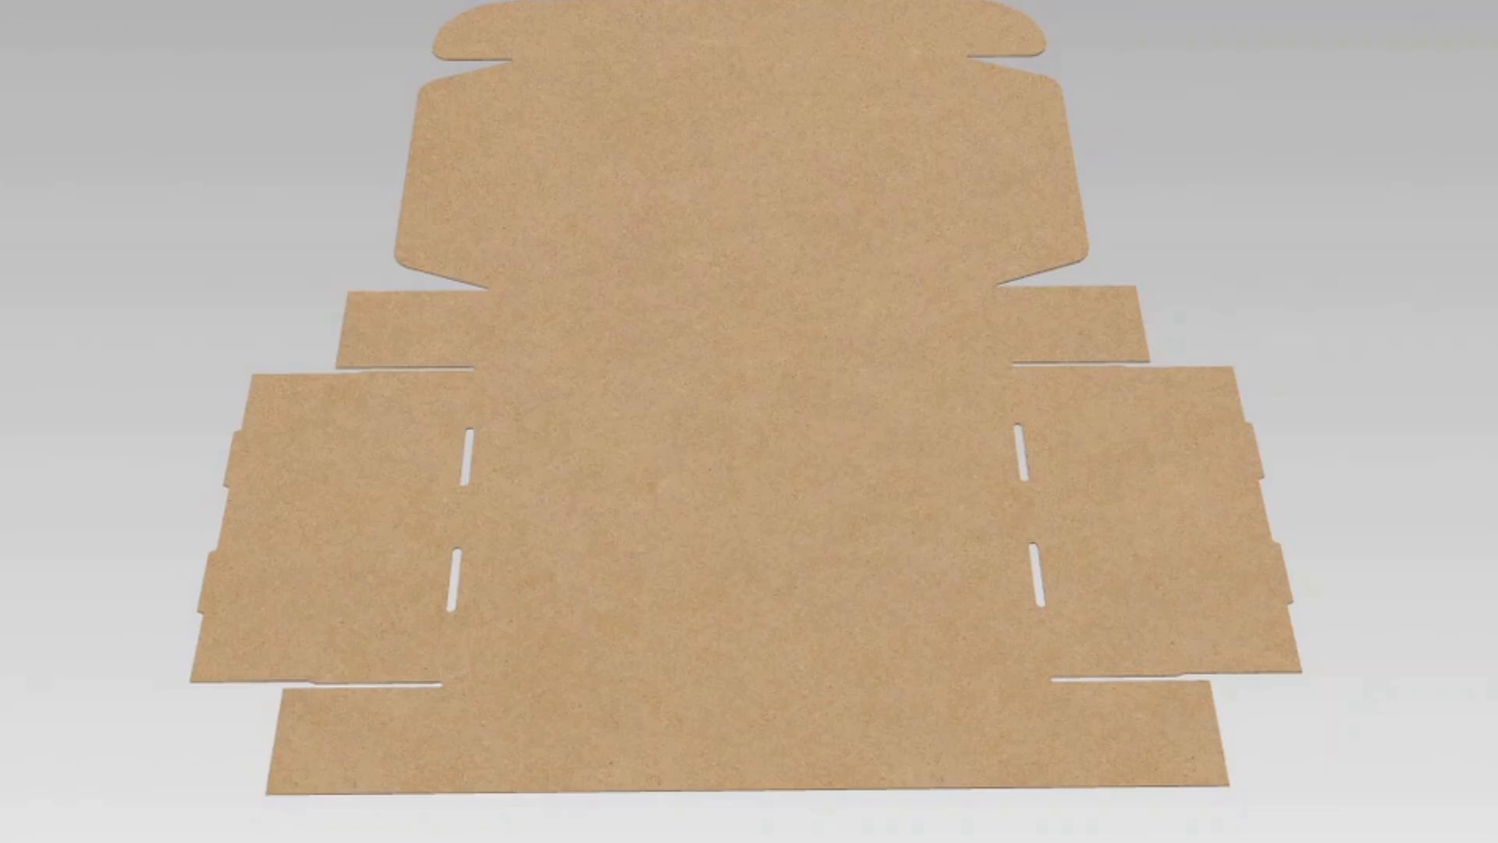